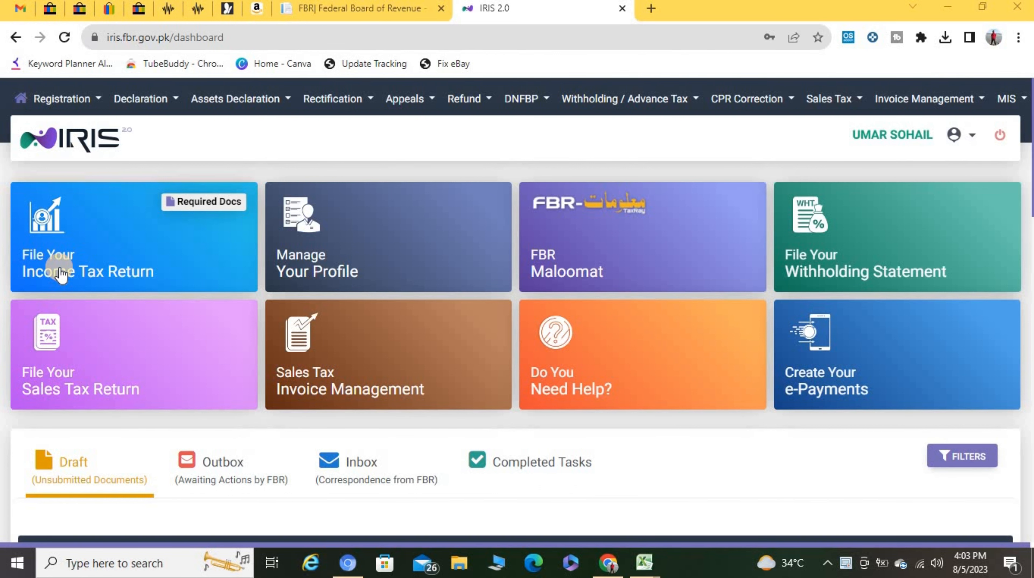
Step: Create a Classic View Salary Return for Individuals for tax period 01-Jul-2022 – 30-Jun-2023
left_click(162, 101)
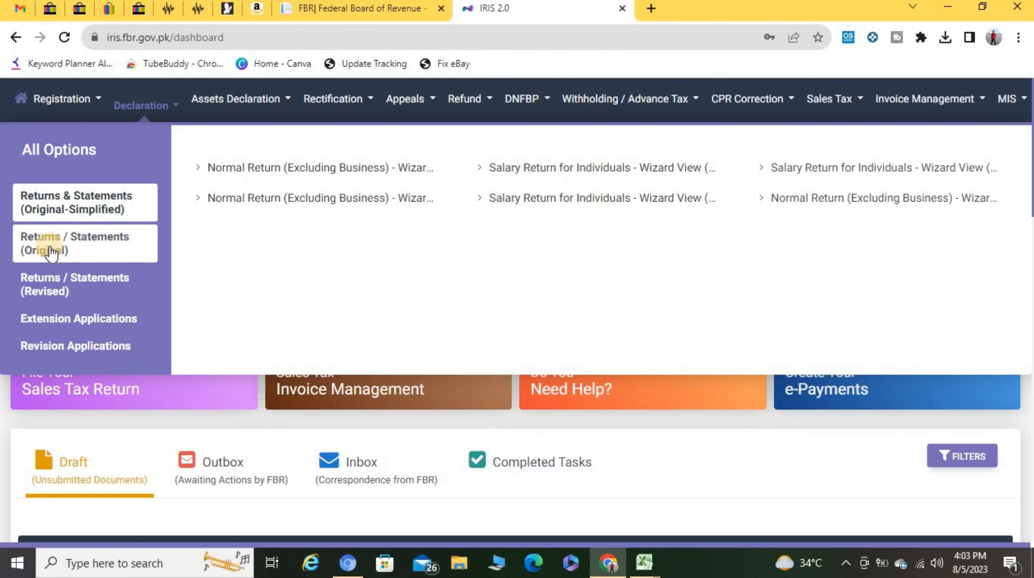
left_click(66, 247)
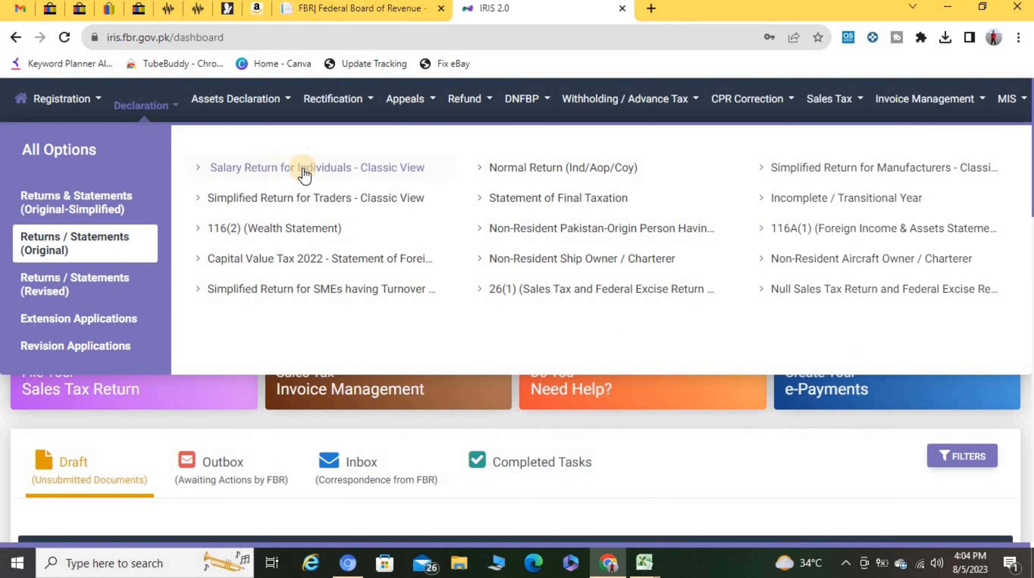
left_click(330, 169)
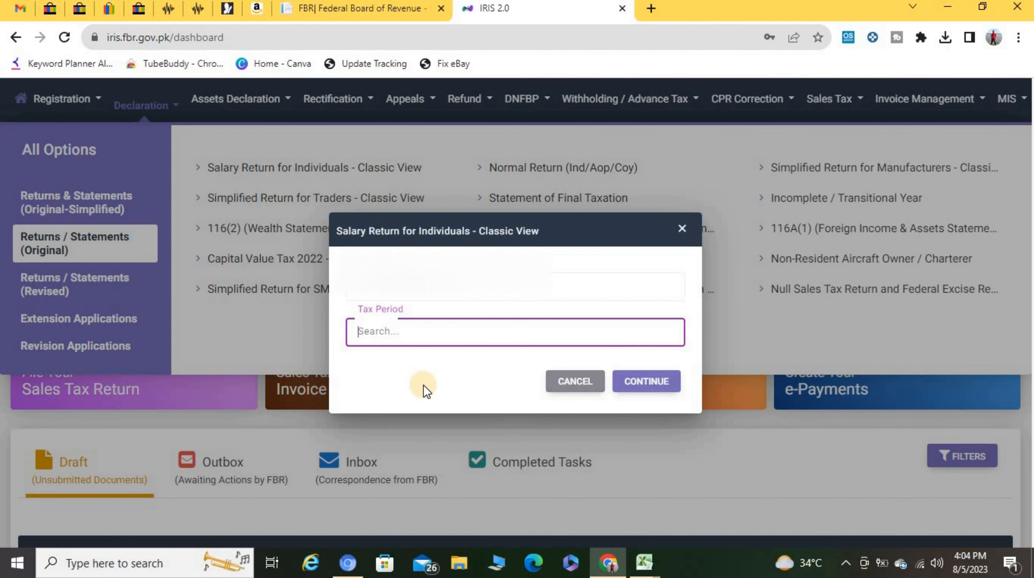
type("2023")
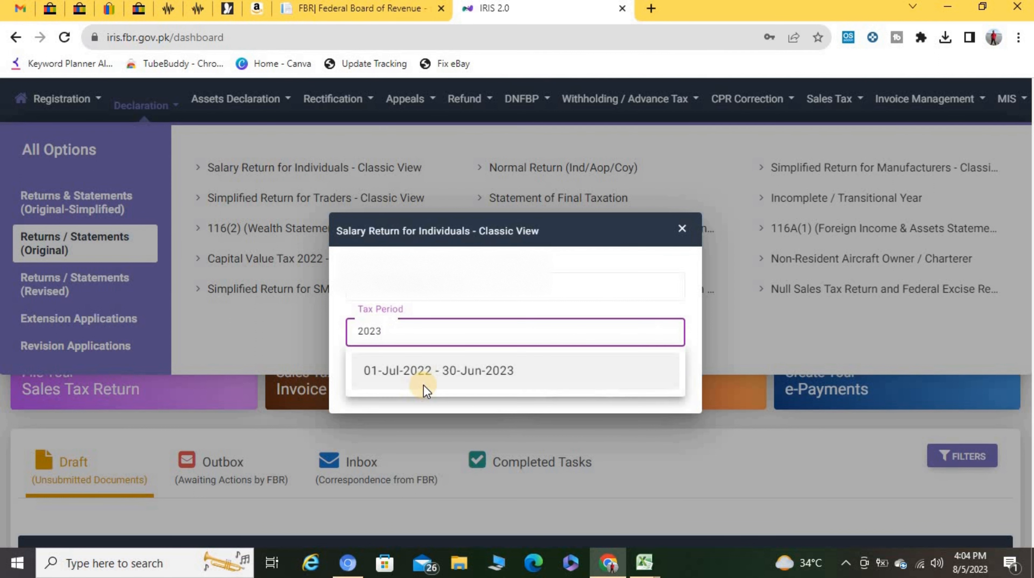
left_click(444, 374)
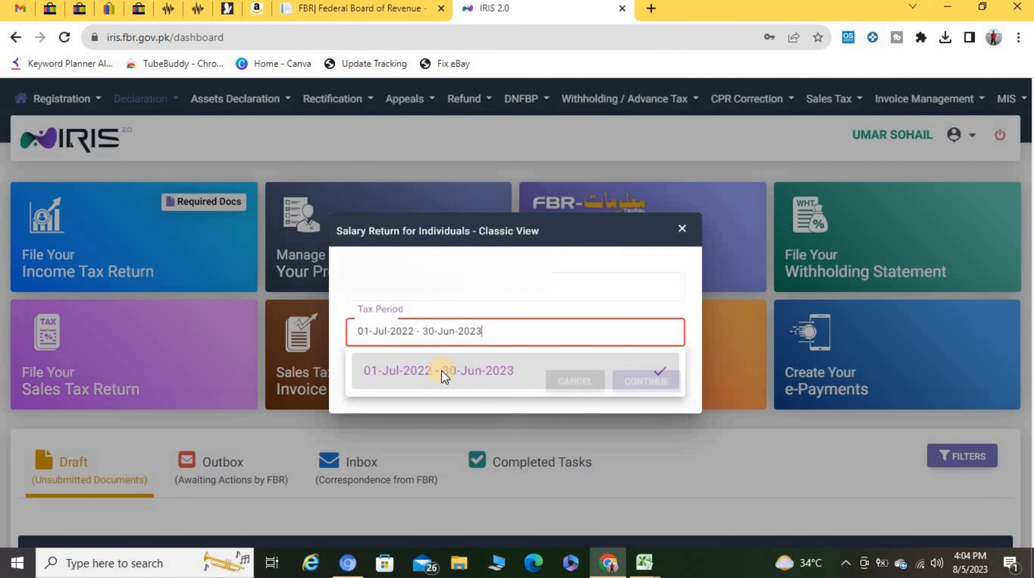
left_click(648, 383)
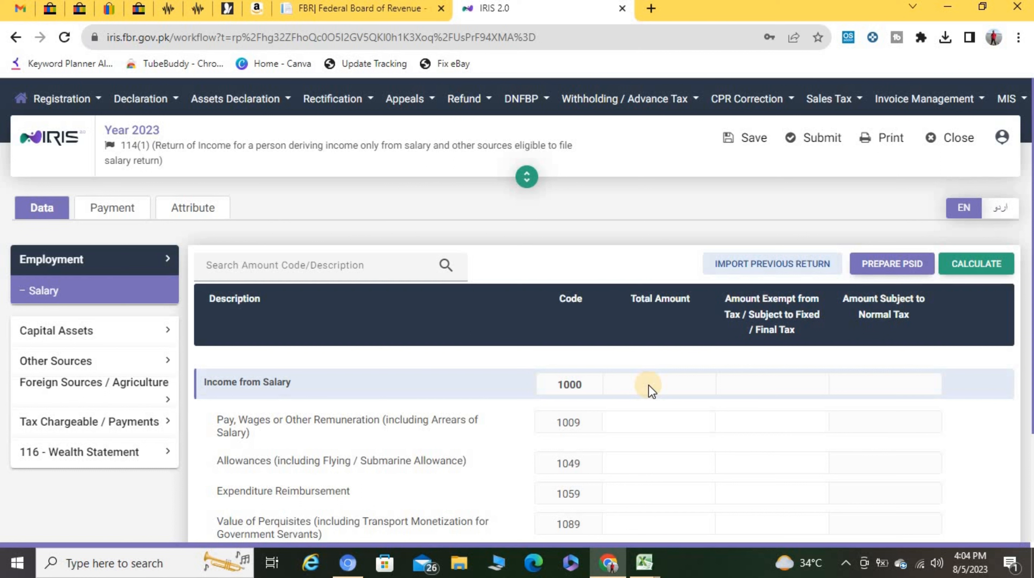
Step: Close the Year 2023 salary return form and return to the dashboard
left_click(960, 145)
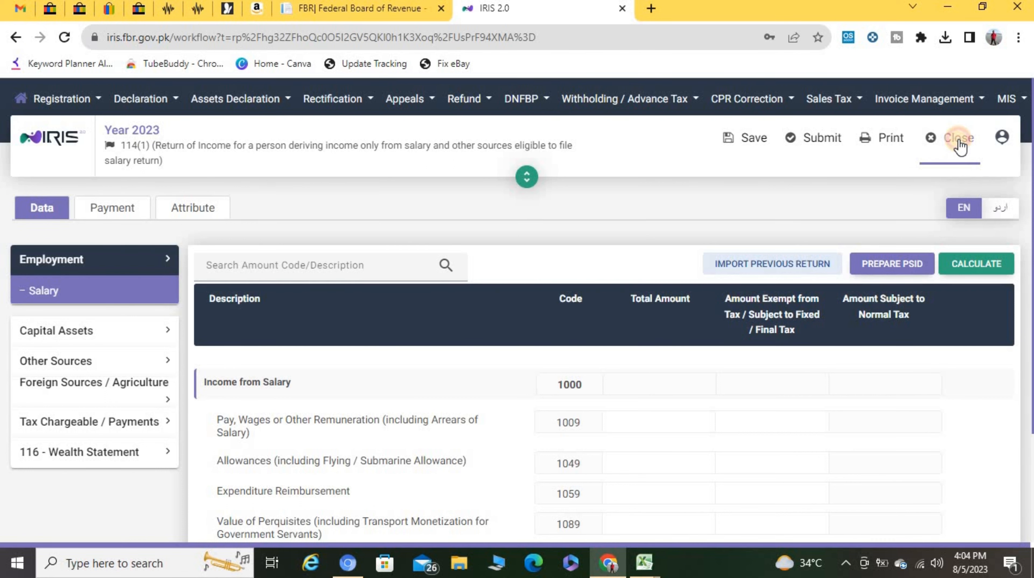
left_click(101, 256)
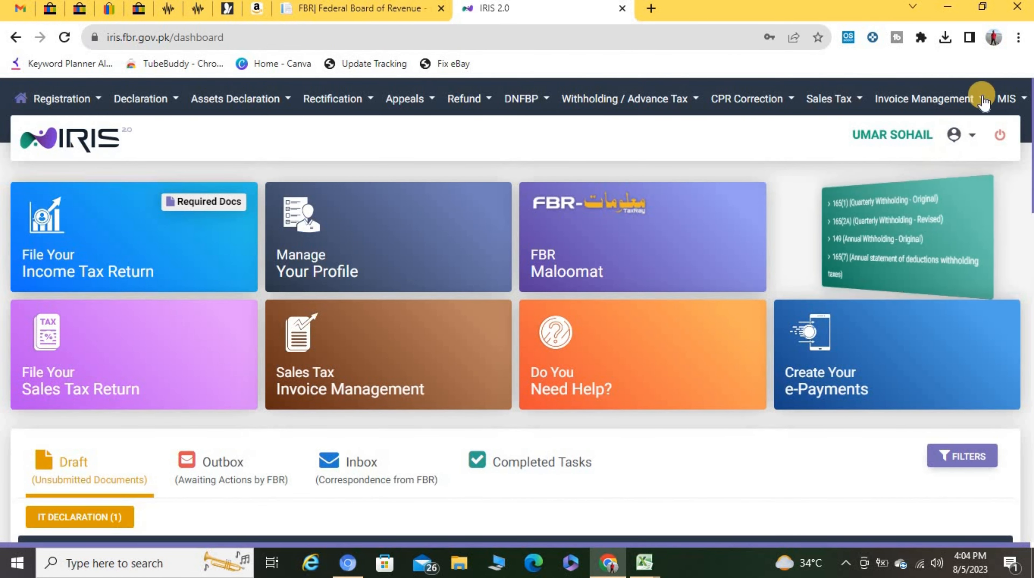
Step: In MIS > Information Center's Payment Details, set Payment Date From to 7/1/22
left_click(1015, 105)
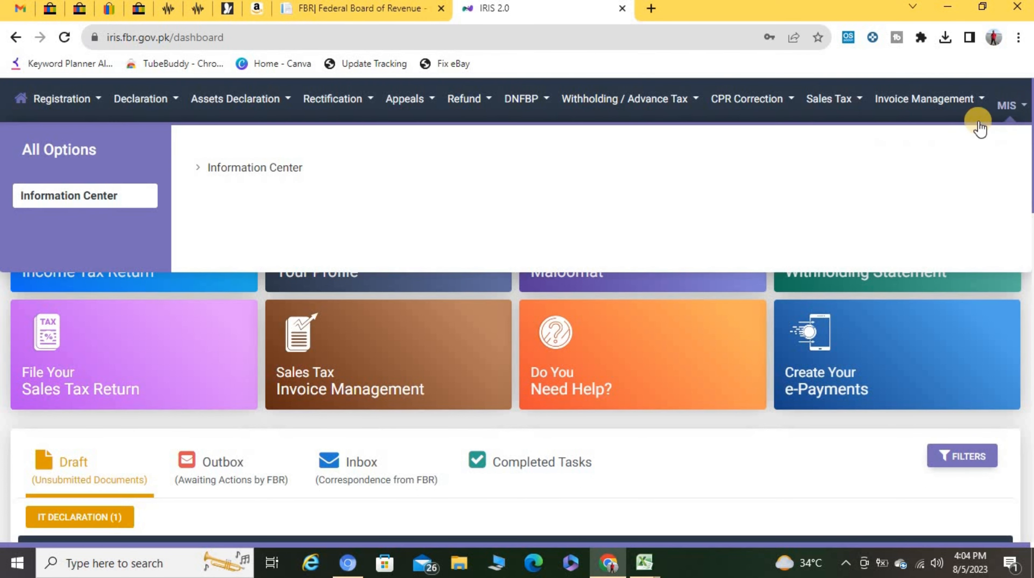
left_click(242, 176)
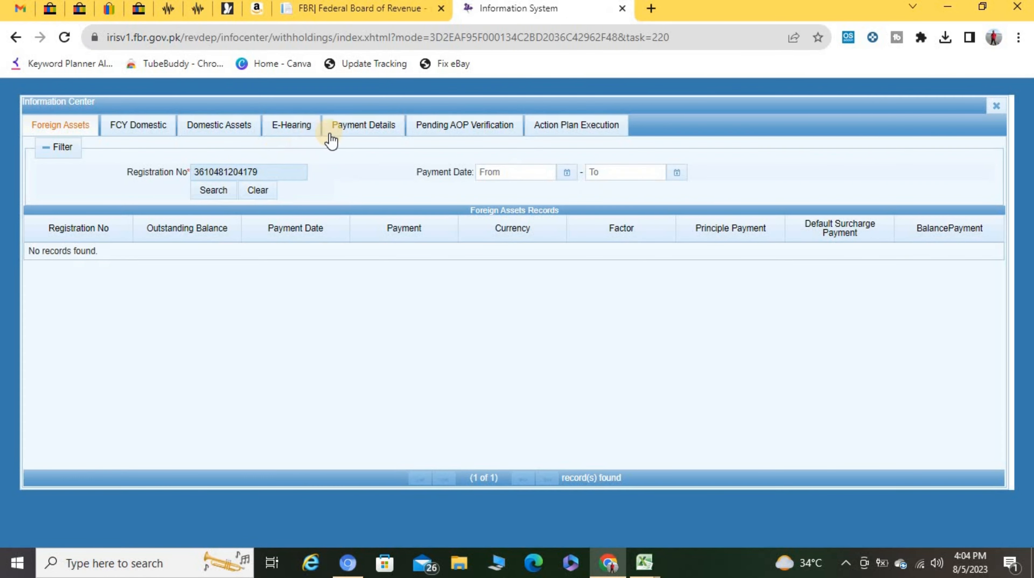
left_click(360, 126)
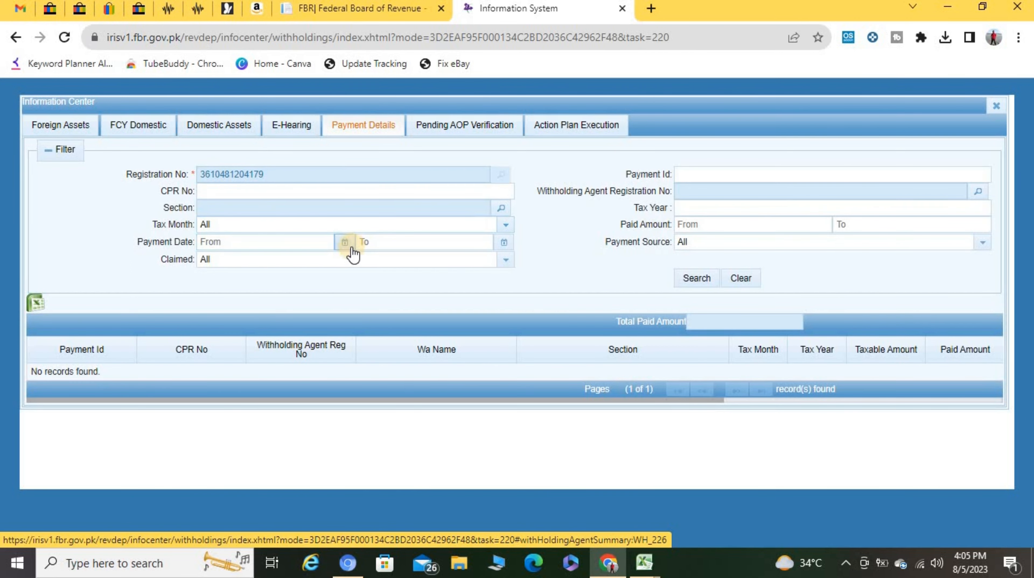
left_click(344, 242)
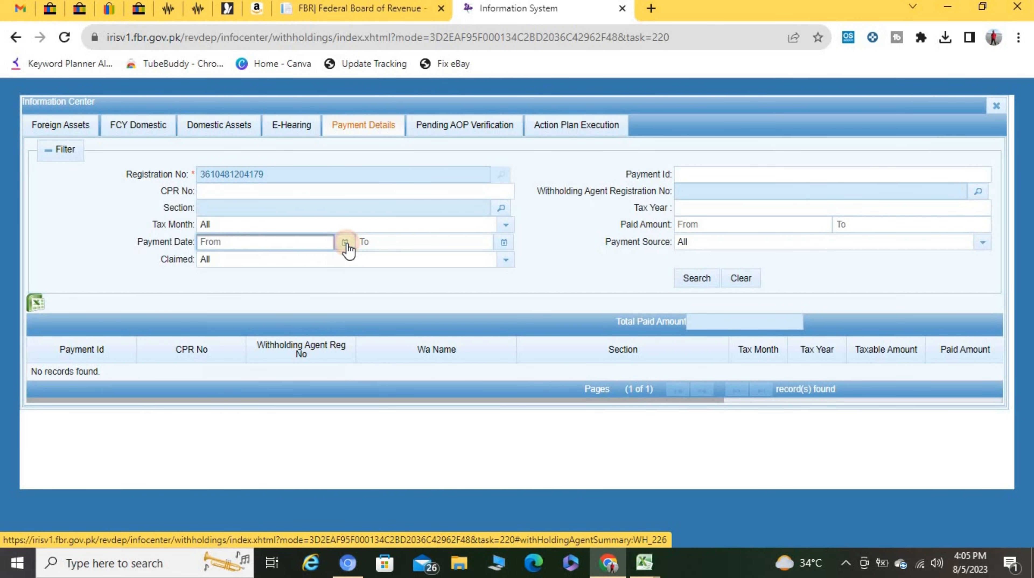
left_click(256, 261)
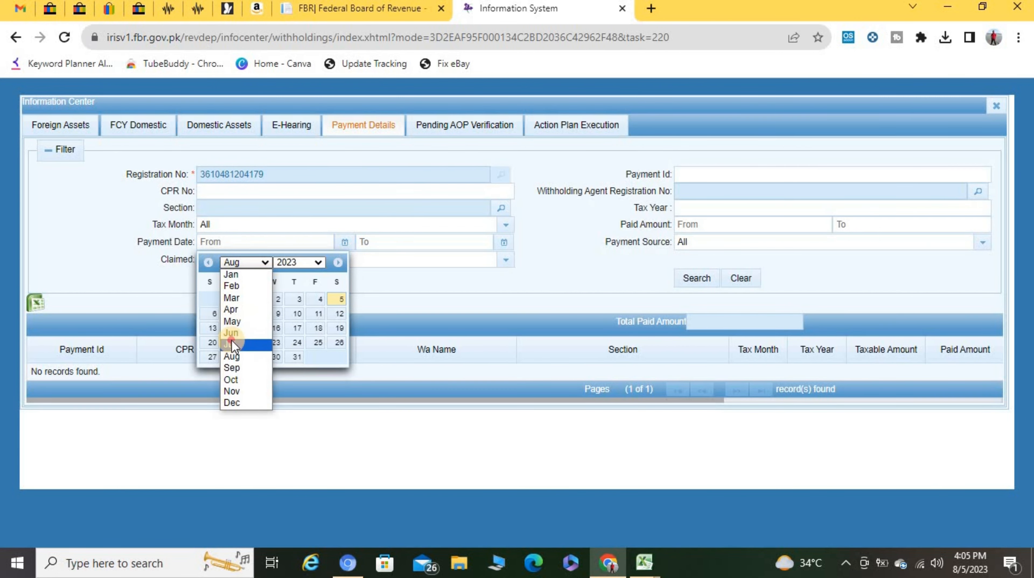
left_click(231, 342)
left_click(301, 259)
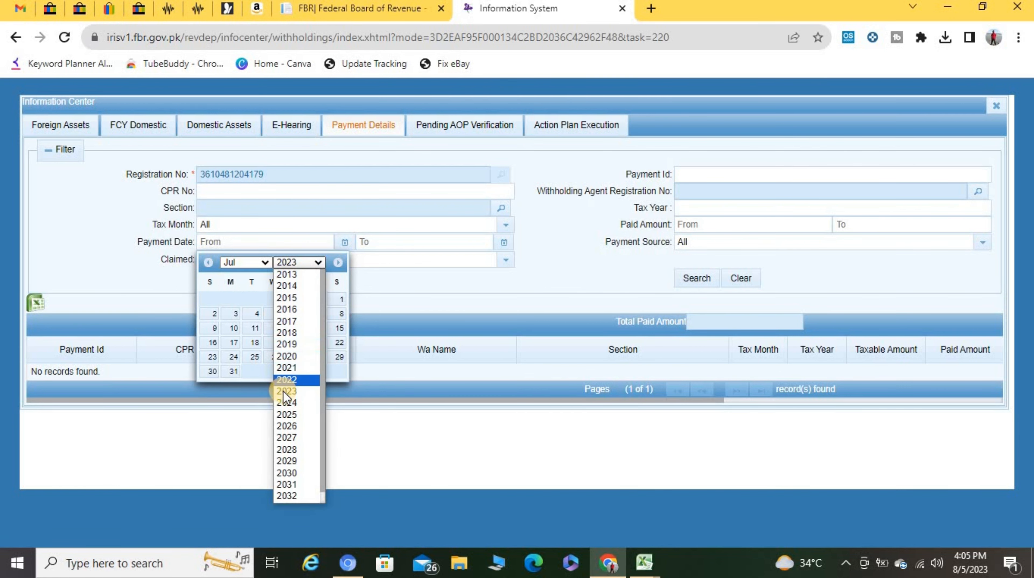
left_click(285, 380)
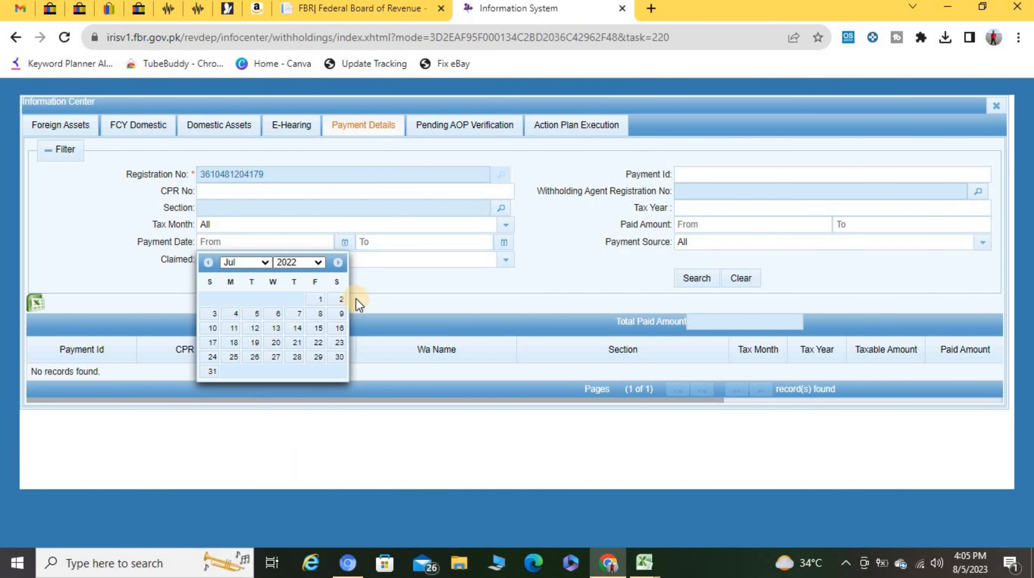
left_click(324, 300)
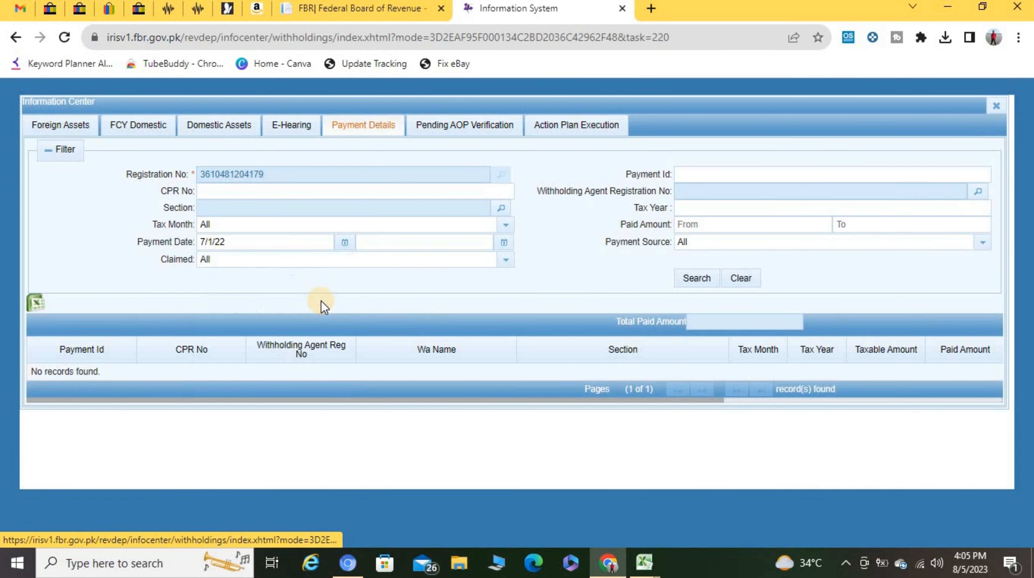
Step: Set Payment Date To 8/5/23 and search the payment records
left_click(504, 243)
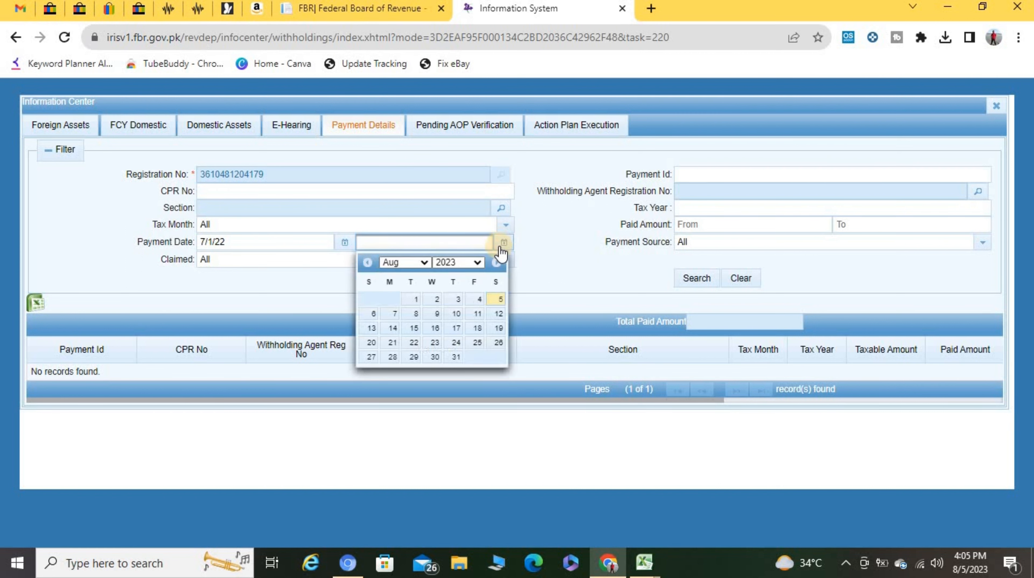
left_click(423, 263)
left_click(422, 263)
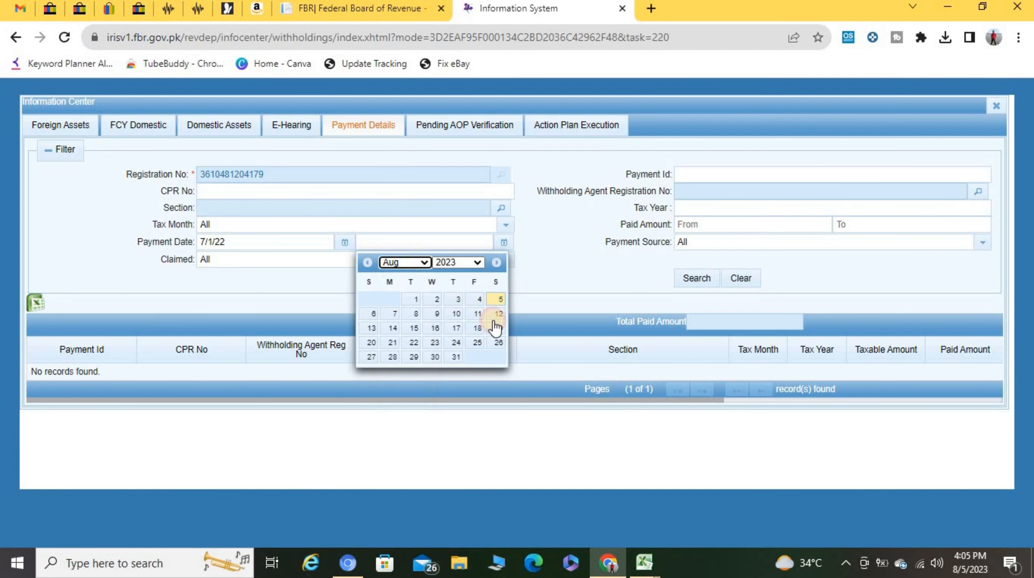
left_click(494, 299)
left_click(697, 279)
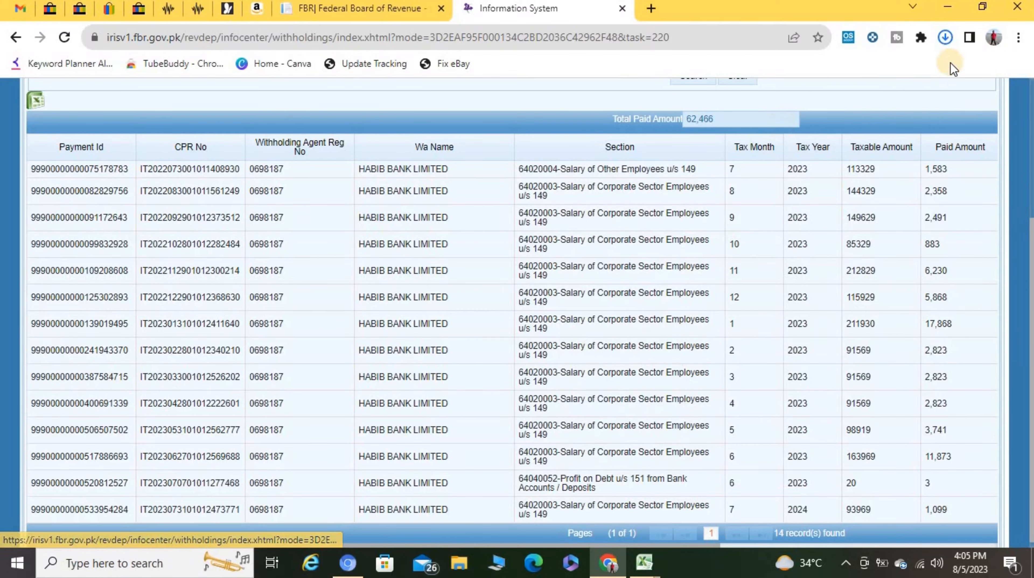
Step: Open the downloaded Payment Details .xls file from Chrome's downloads
left_click(945, 37)
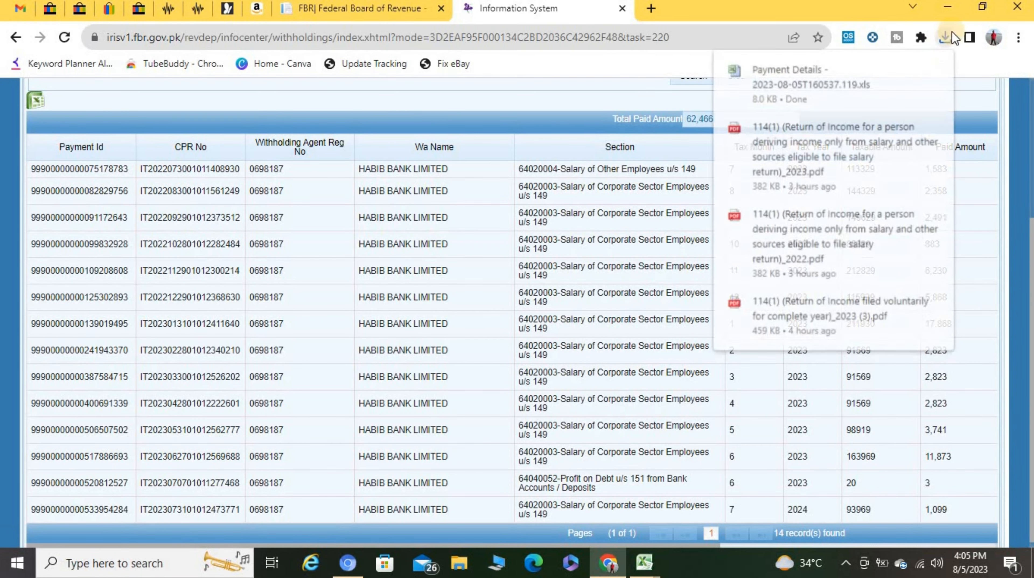
left_click(786, 78)
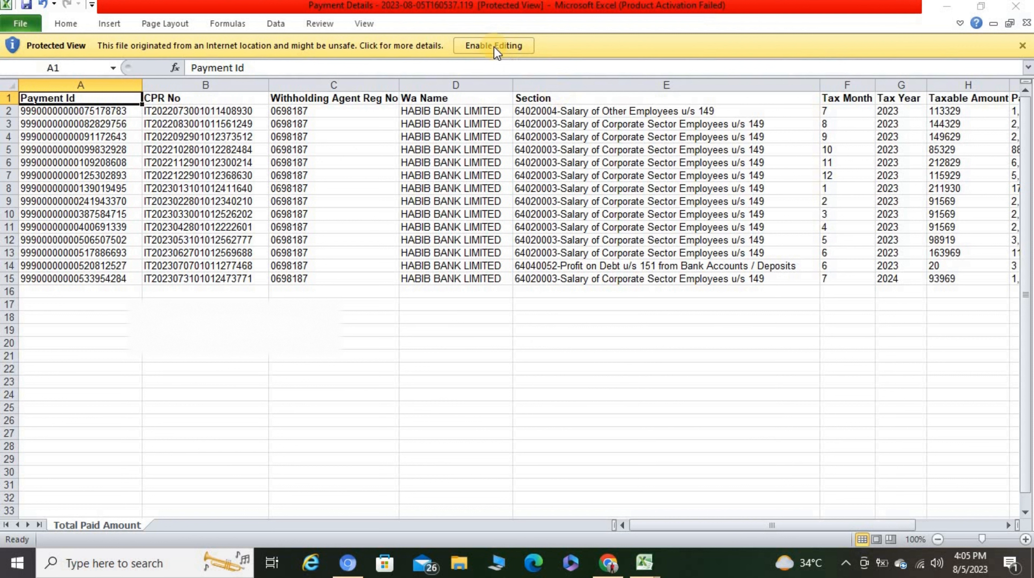
Step: Enable editing and delete row 15, the tax-year 2024 payment of 93969
left_click(494, 47)
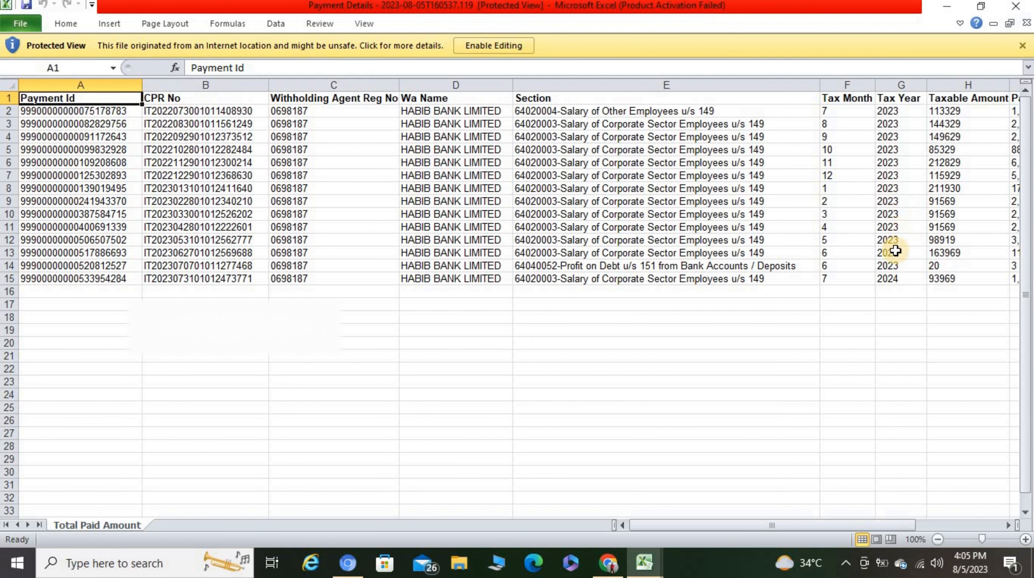
left_click(494, 47)
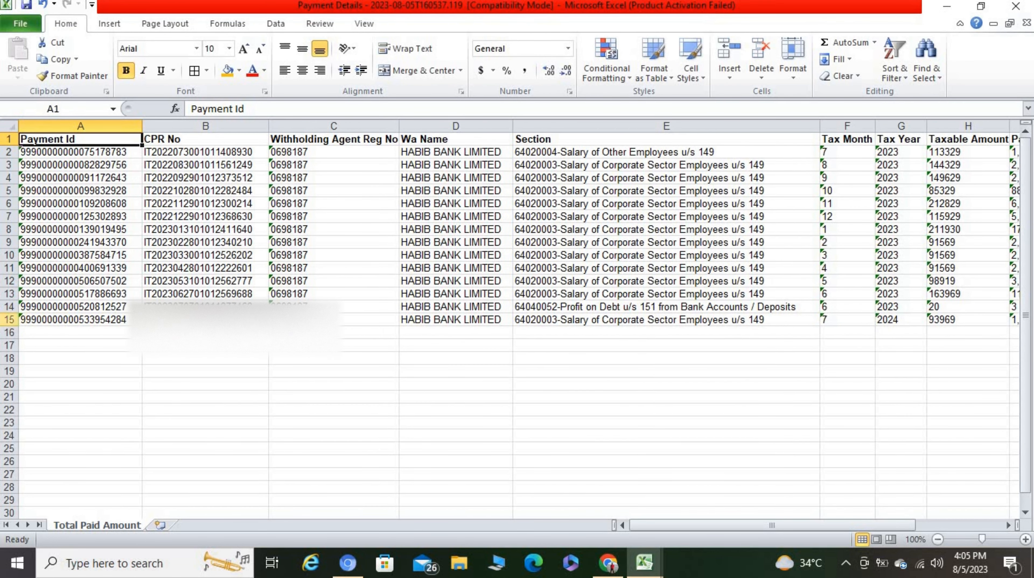
left_click(9, 320)
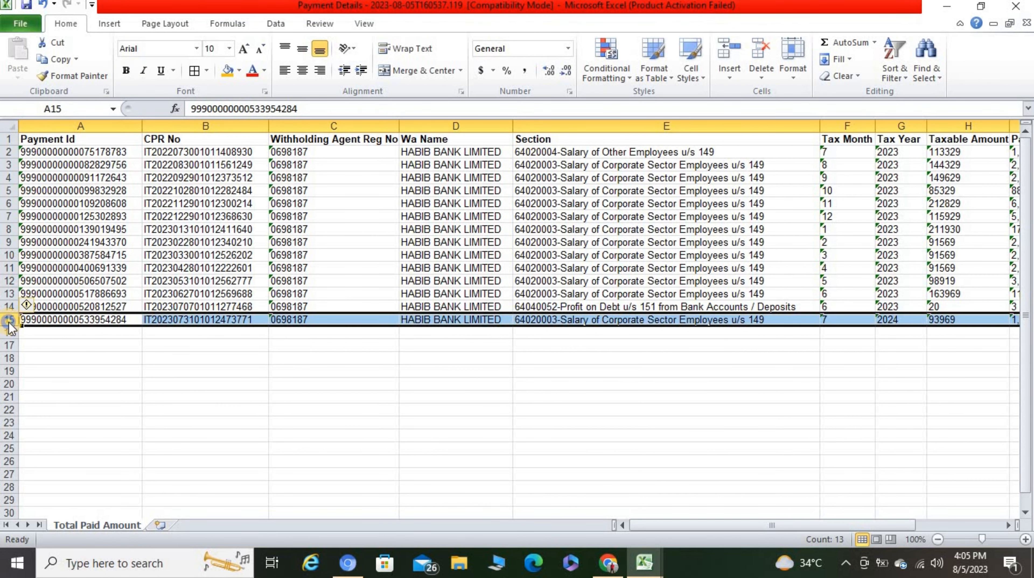
right_click(10, 322)
left_click(48, 437)
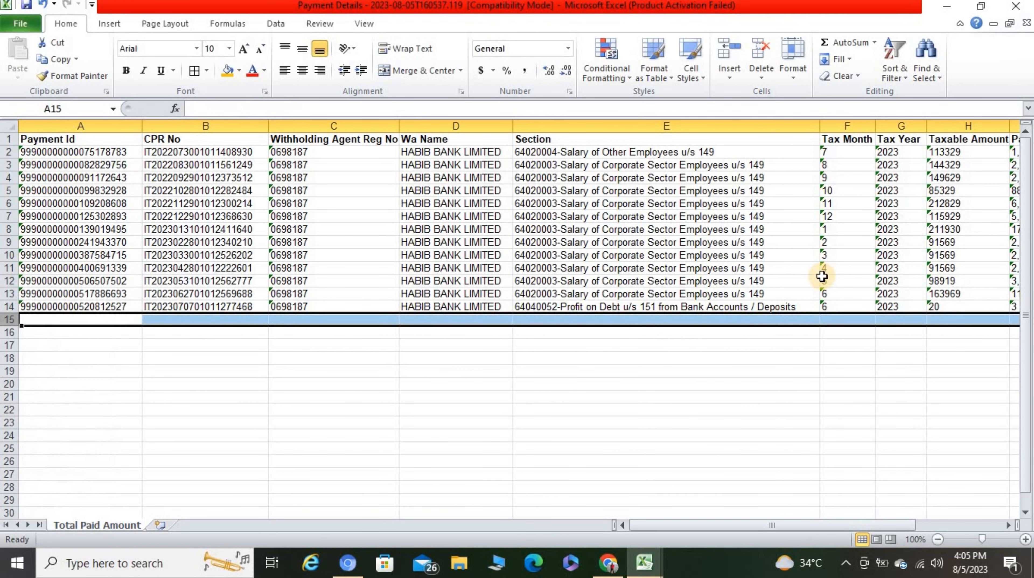
left_click(910, 170)
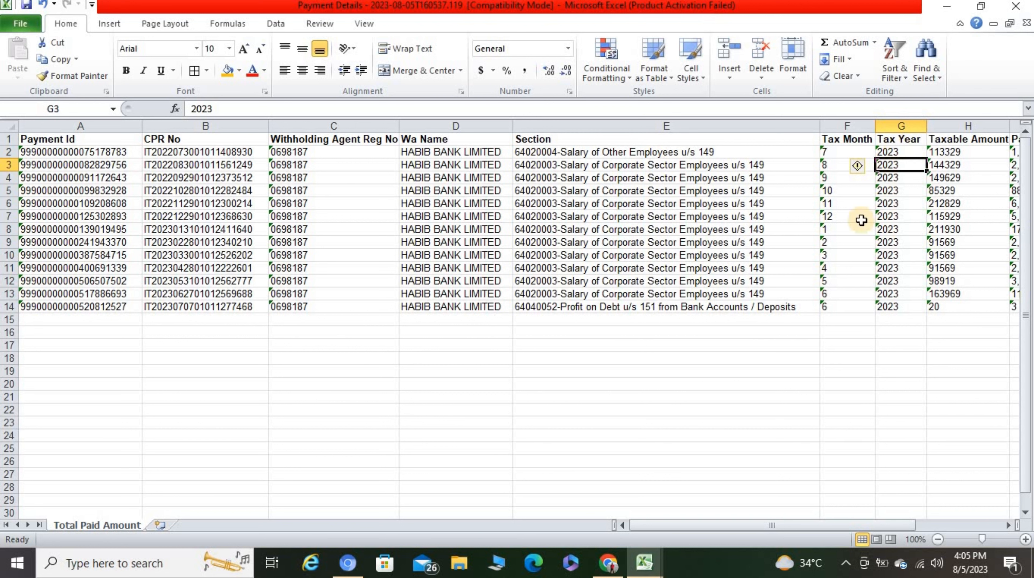
left_click(683, 123)
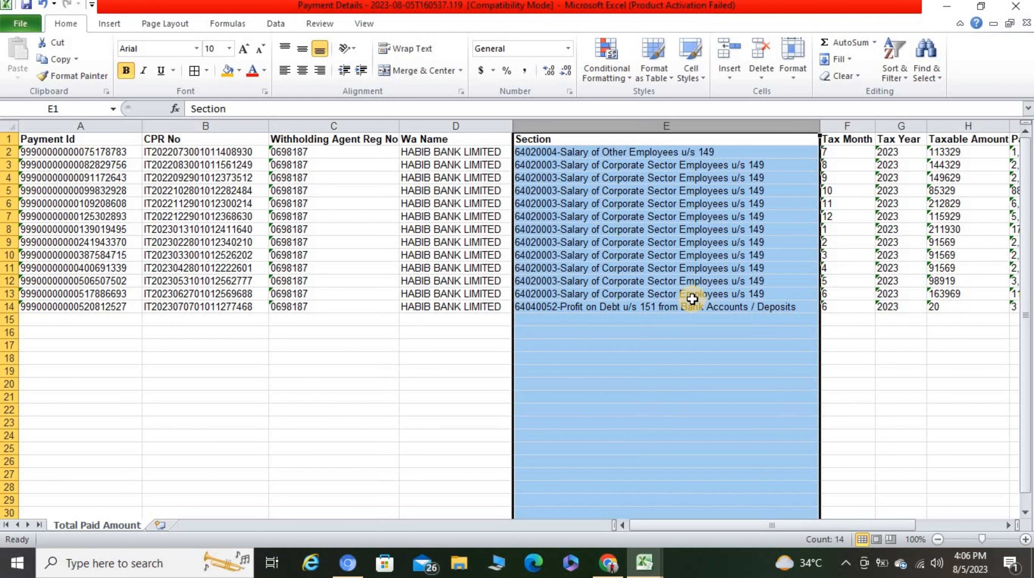
Step: Sort all payment rows descending (Z to A) by the Section column
left_click(896, 73)
left_click(926, 111)
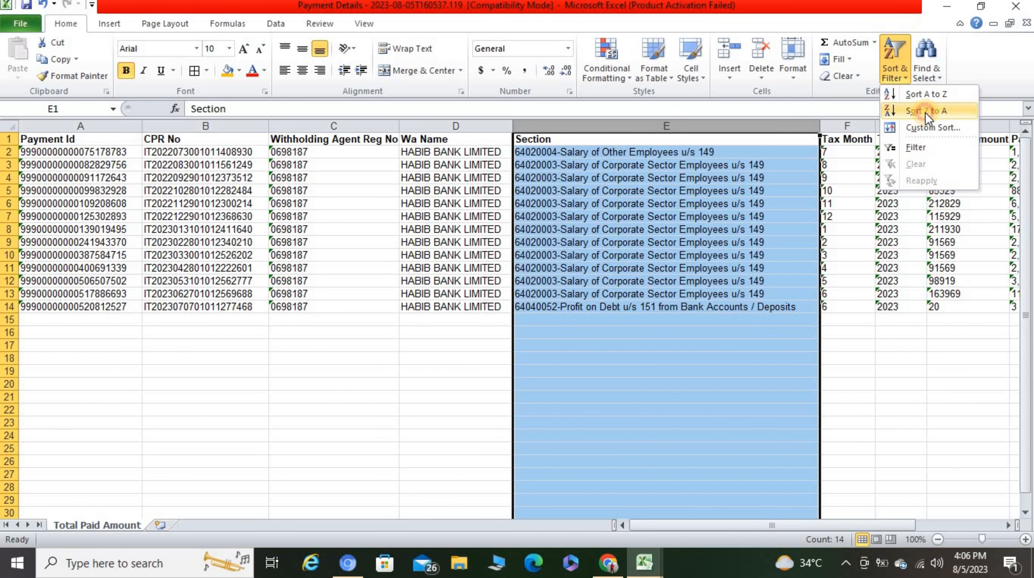
left_click(416, 415)
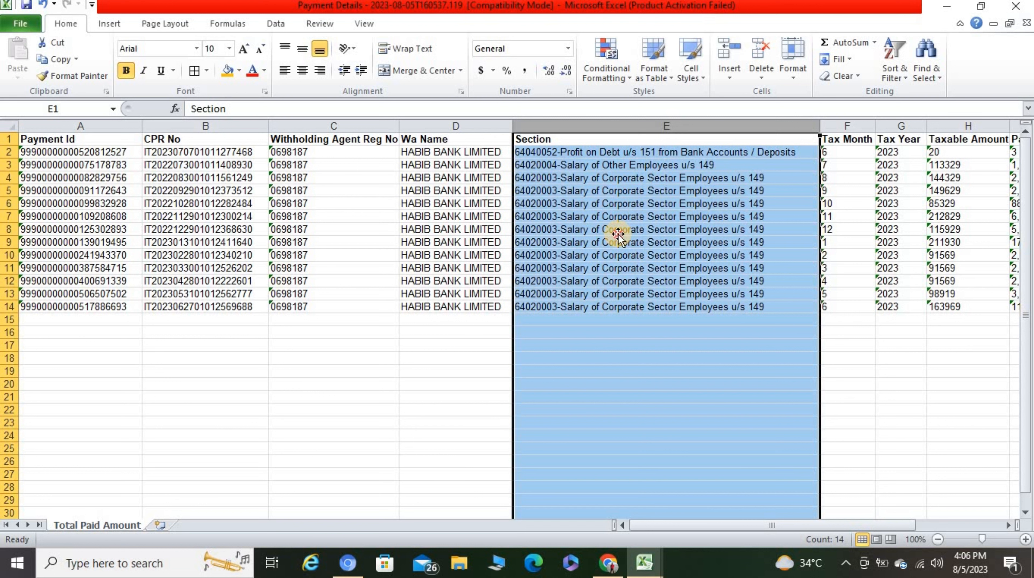
left_click(620, 230)
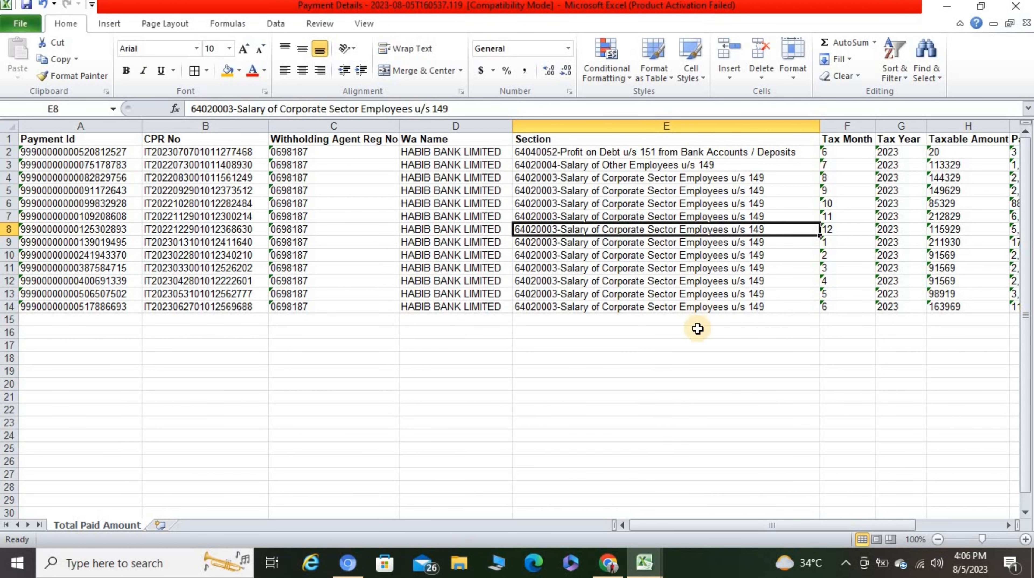
Step: Convert the text amounts in H2:I14 to numbers, then select H3:H12 to check their sum
left_click(945, 152)
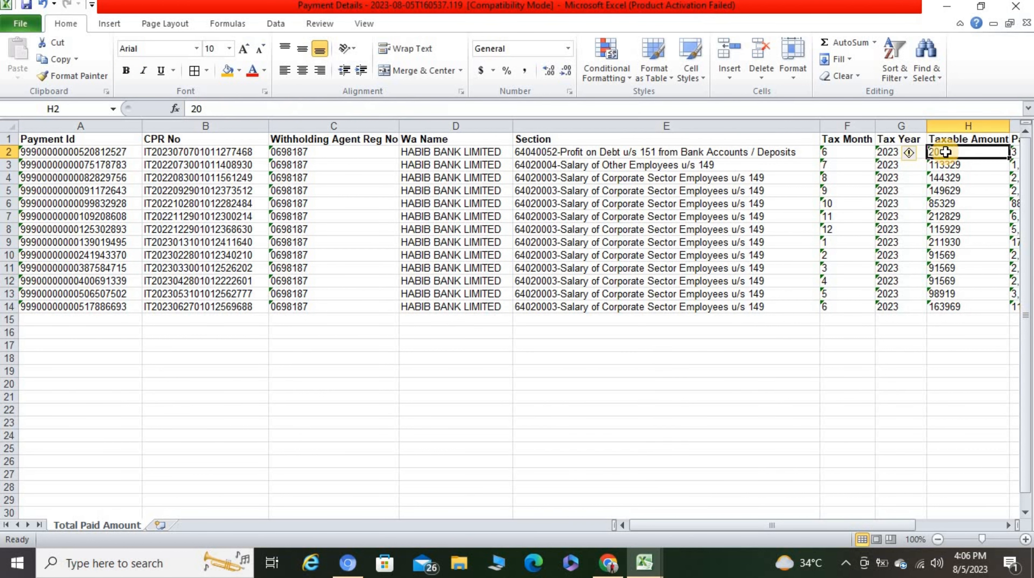
key("shift+Right")
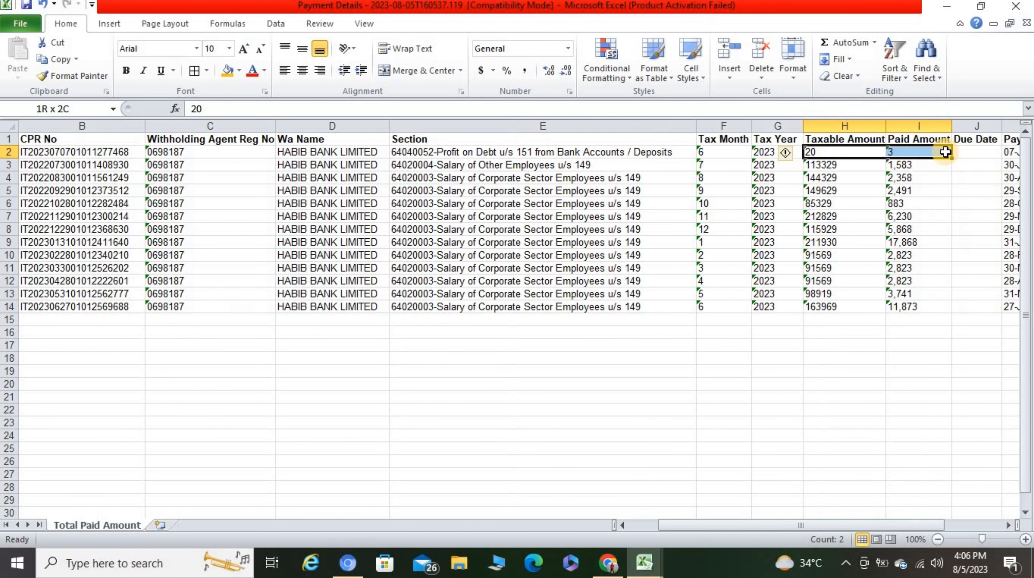
key("shift+Down")
key("shift+Down")
key("shift+Down")
key("shift+Down")
key("shift+Down")
key("shift+Down")
key("shift+Down")
key("shift+Down")
key("shift+Down")
key("shift+Down")
key("shift+Down")
key("shift+Down")
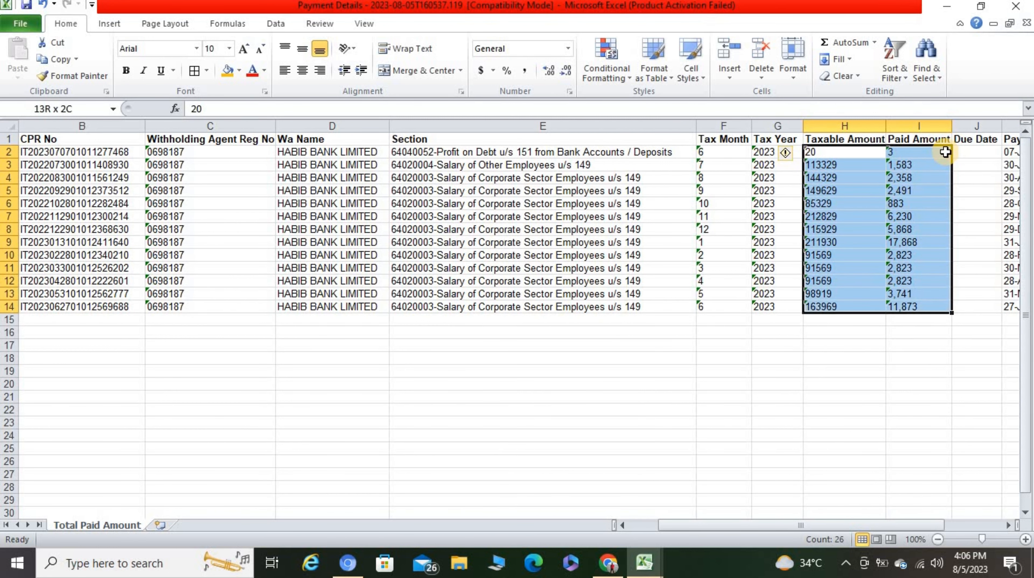
mouse_move(792, 156)
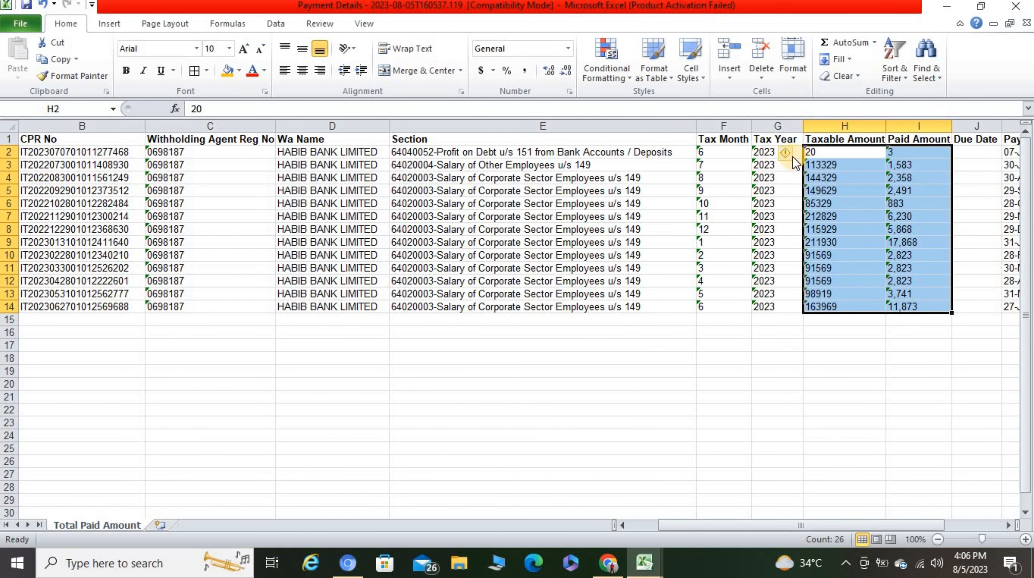
left_click(791, 157)
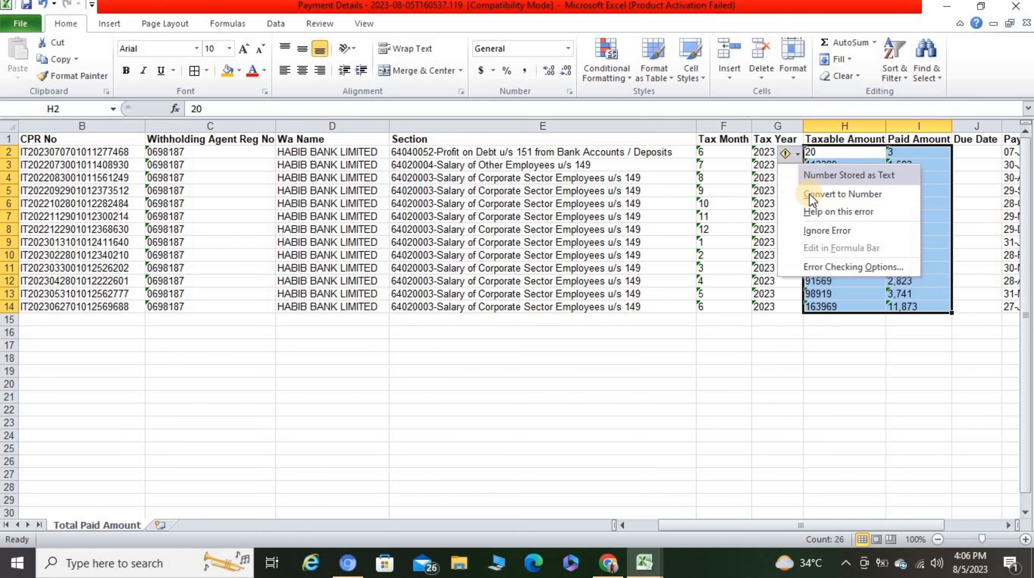
left_click(821, 195)
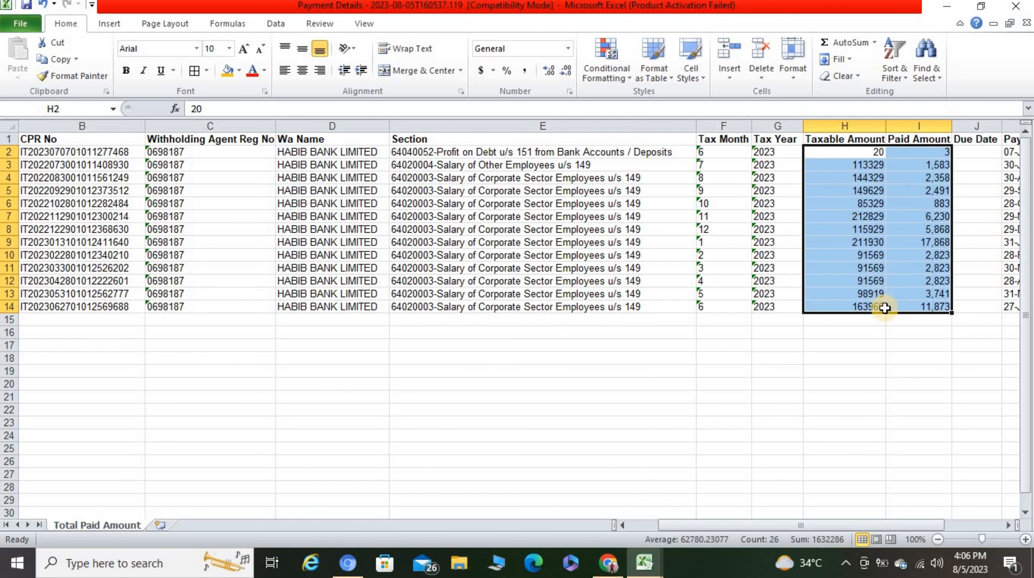
left_click(866, 358)
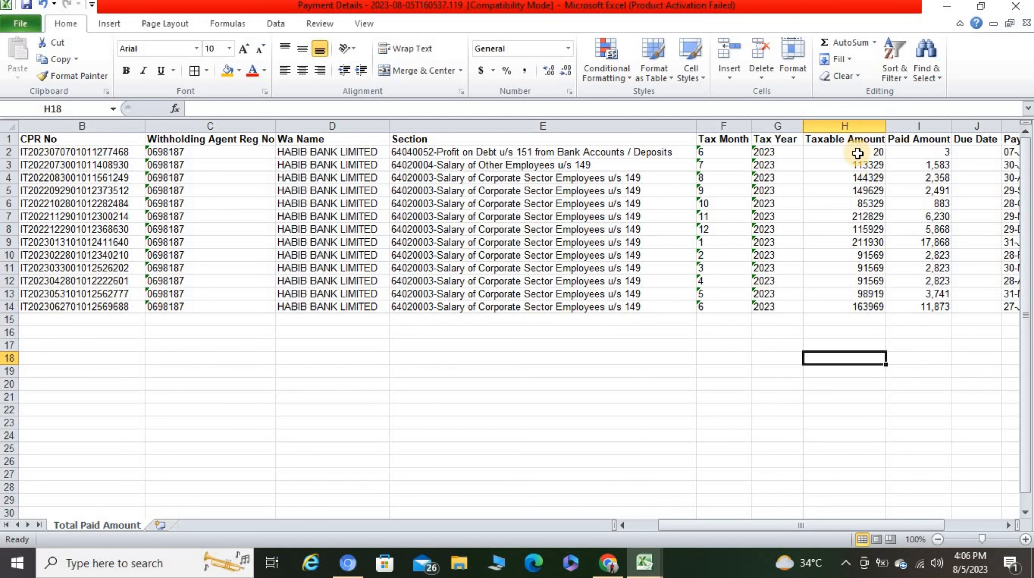
left_click_drag(858, 165, 866, 294)
left_click(834, 413)
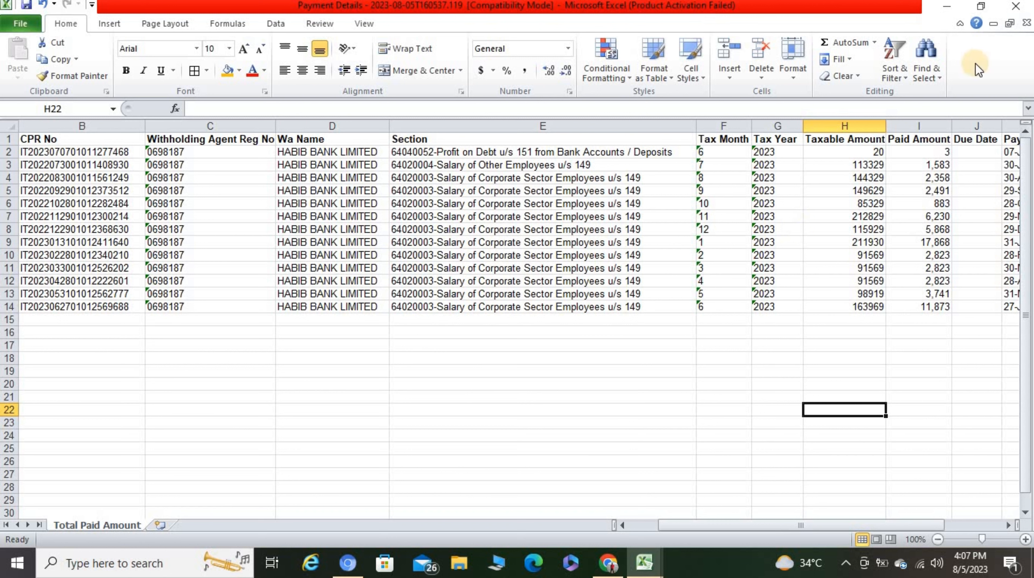
Step: Minimize Excel, close the Information Center for the dashboard, and show the Declaration options
left_click(949, 9)
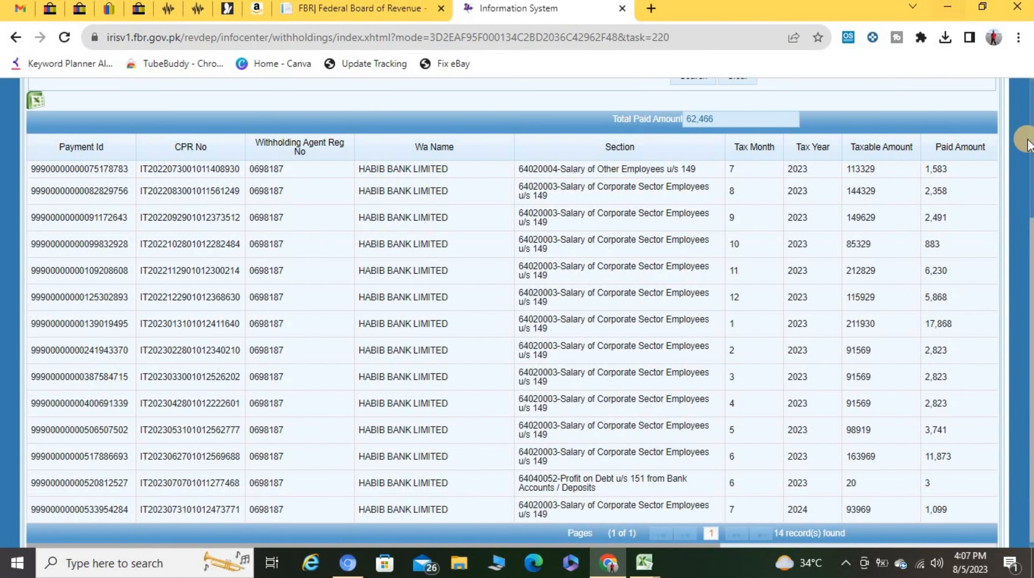
scroll(1019, 154, "up", 5)
left_click(991, 107)
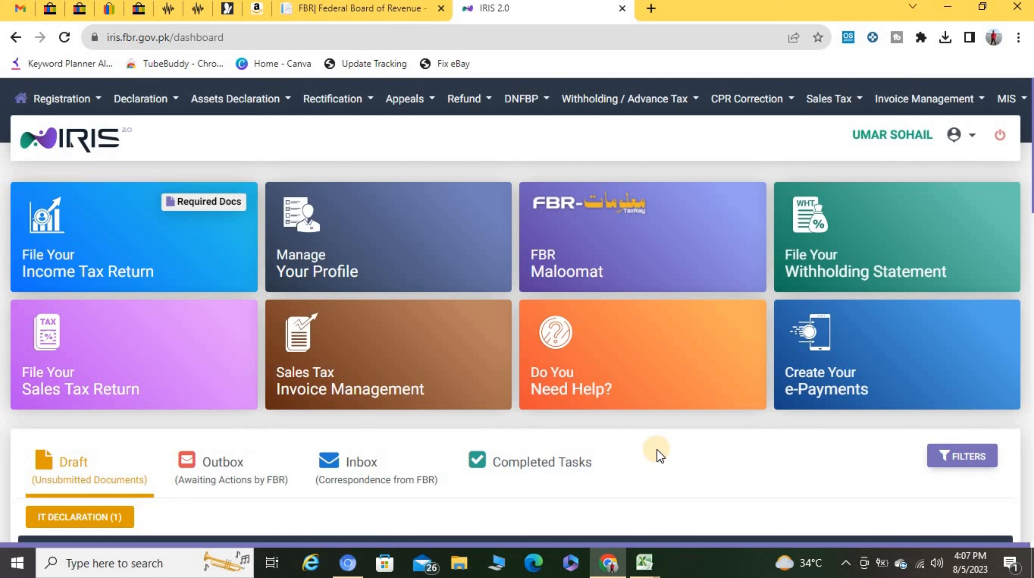
left_click(156, 101)
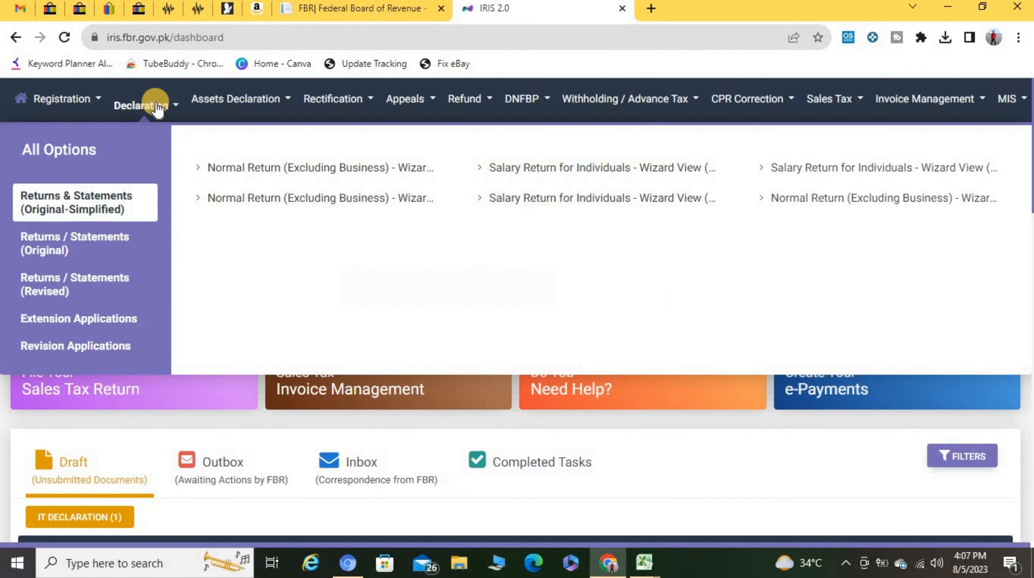
Step: Try a new Classic View salary return for 01-Jul-2022 – 30-Jun-2023, then cancel at the existing-draft notice
left_click(57, 264)
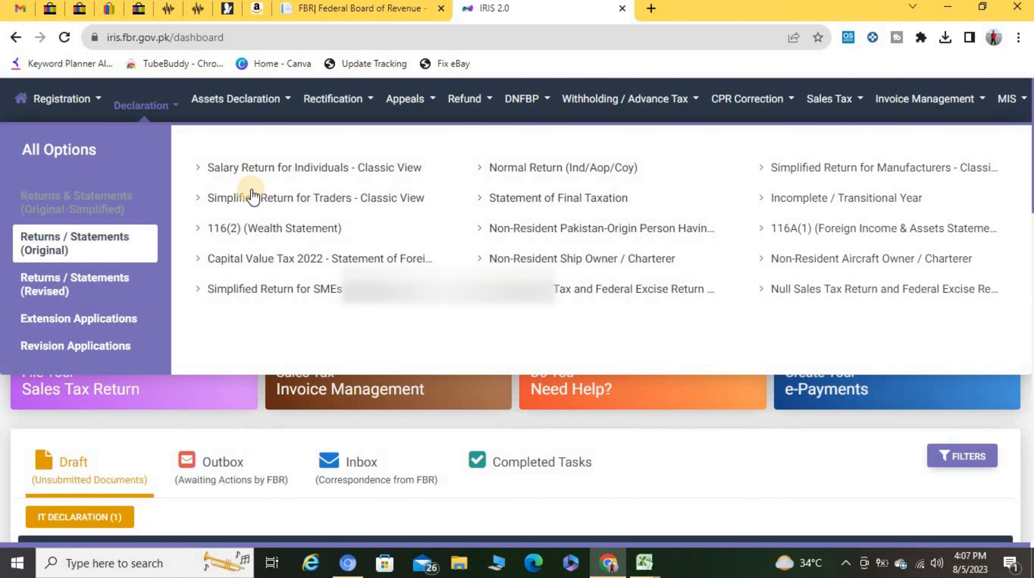
left_click(295, 174)
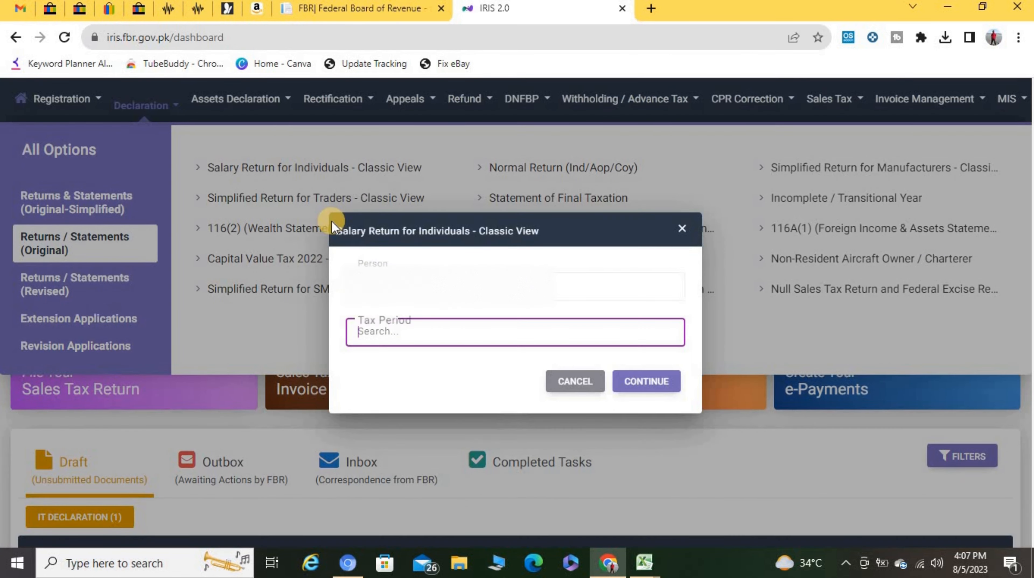
type("2023")
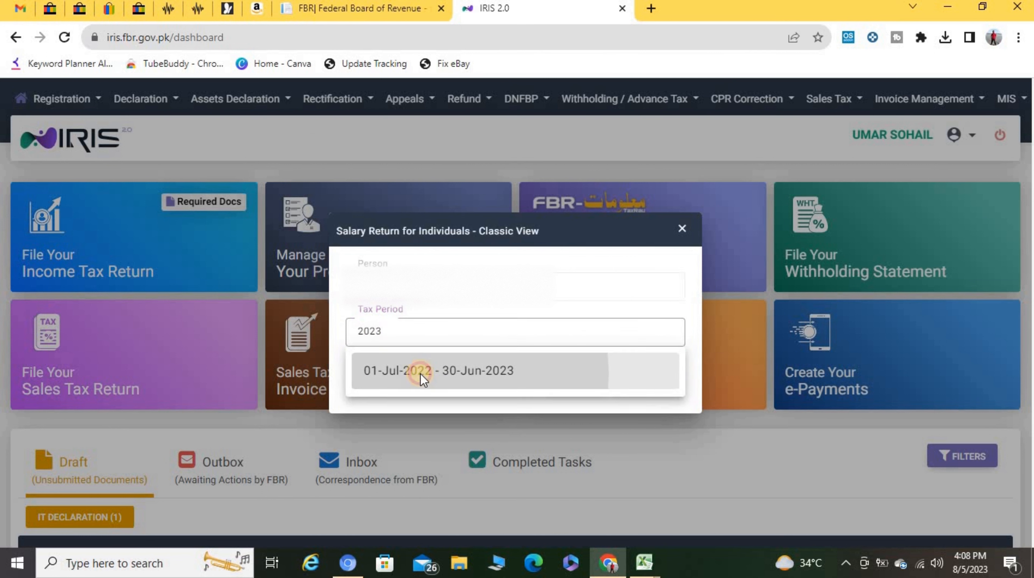
left_click(421, 374)
left_click(649, 385)
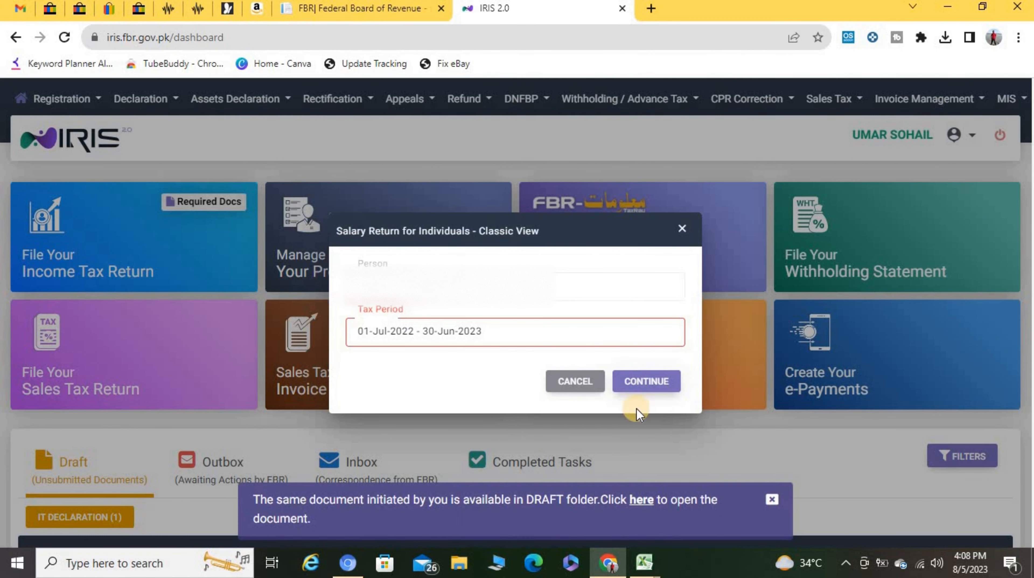
left_click(772, 500)
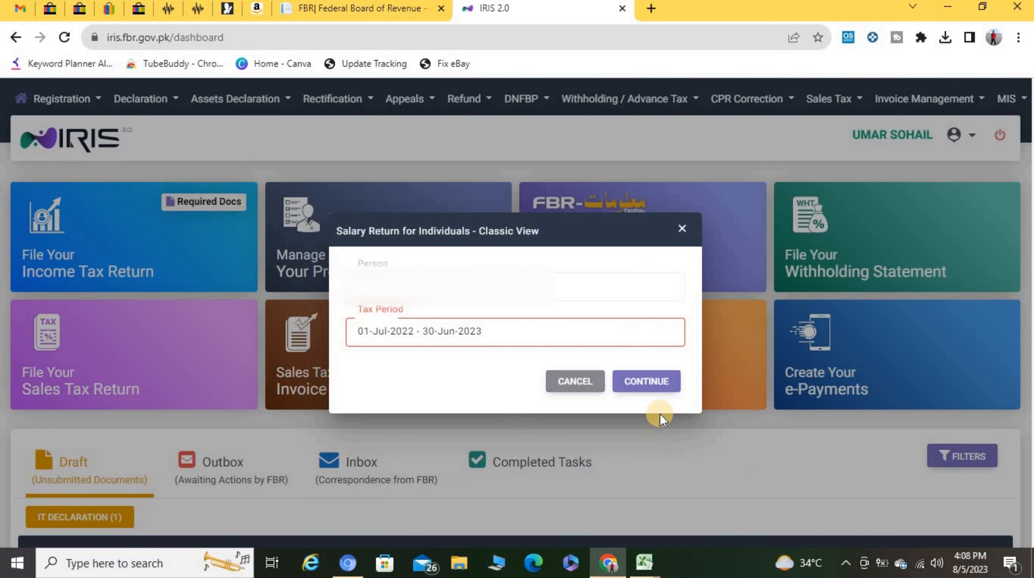
left_click(566, 386)
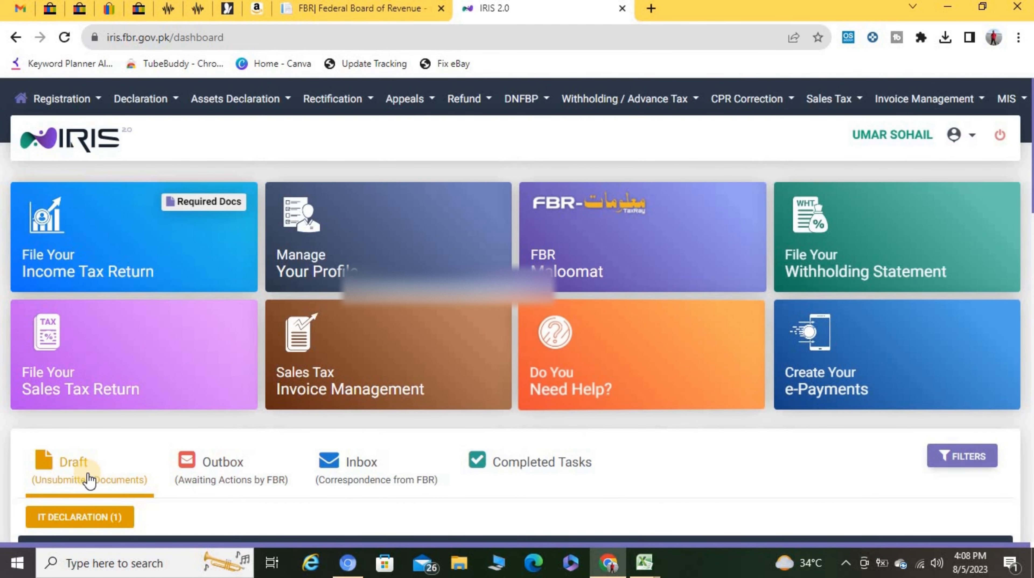
Step: Reopen the 114(1) return from the Draft list for editing
scroll(101, 494, "down", 5)
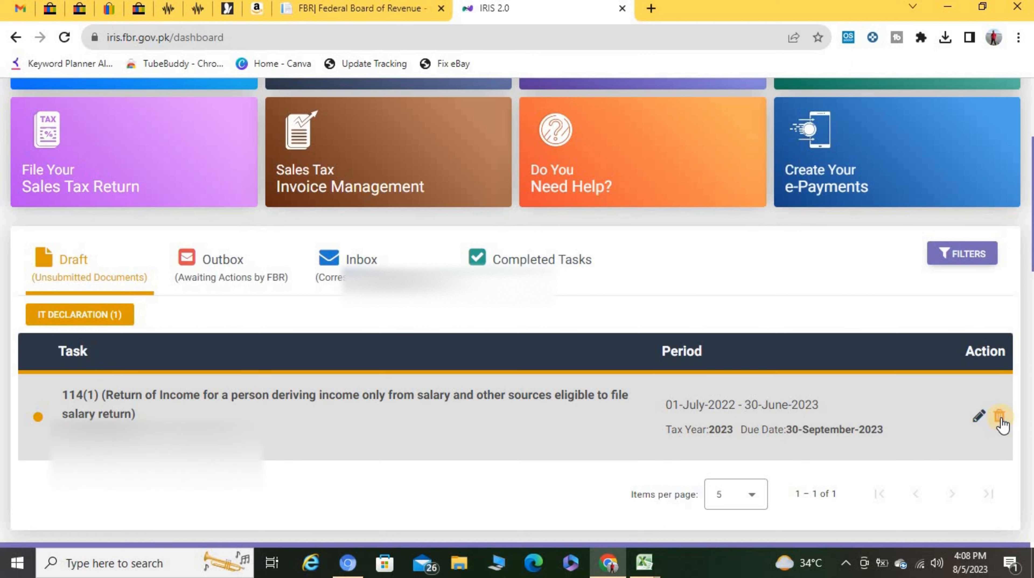
left_click(979, 424)
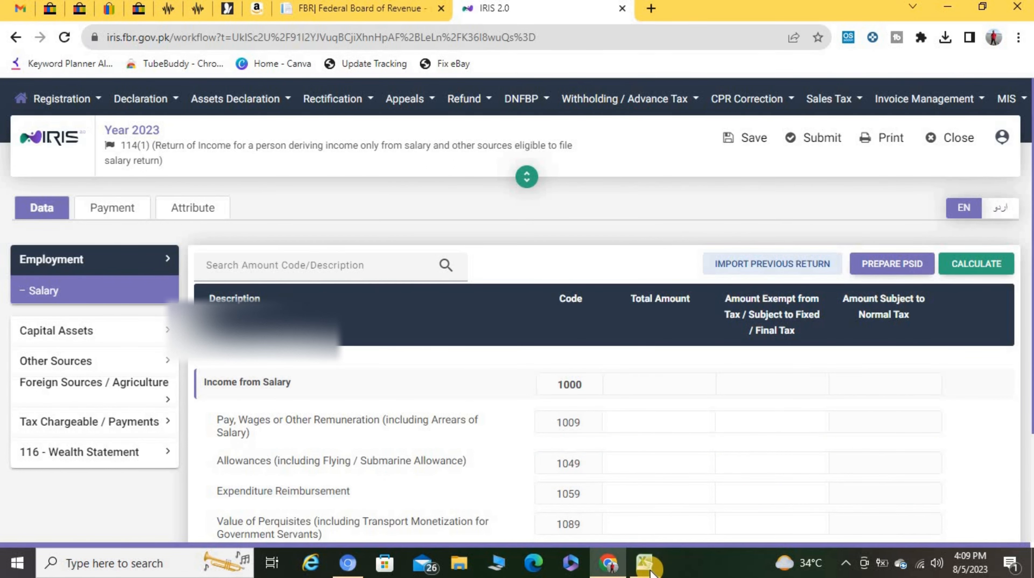
Step: In the Salary workbook, review the Bank Account Profit of 20 and its withholding tax
mouse_move(650, 569)
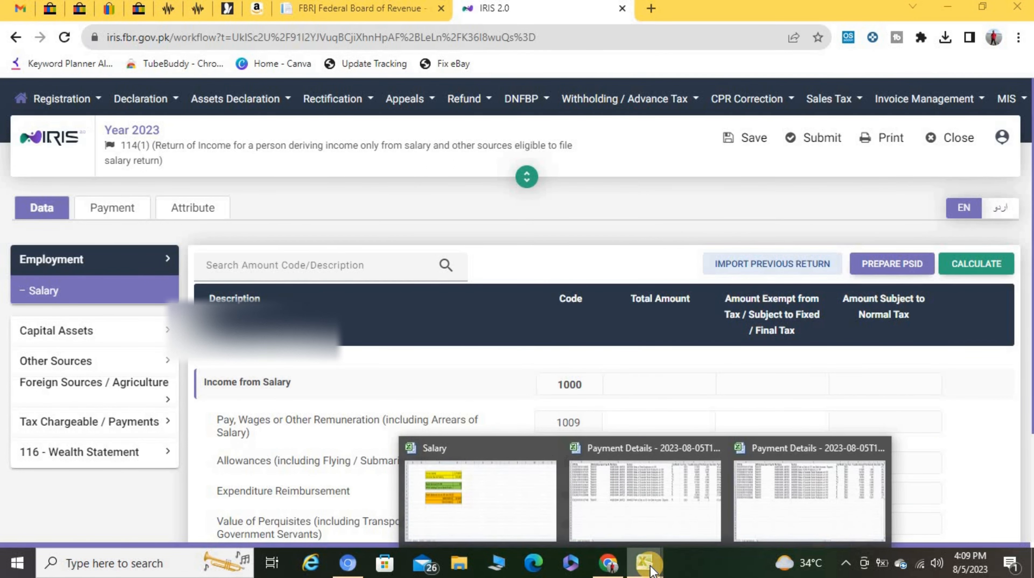
left_click(472, 504)
left_click(279, 416)
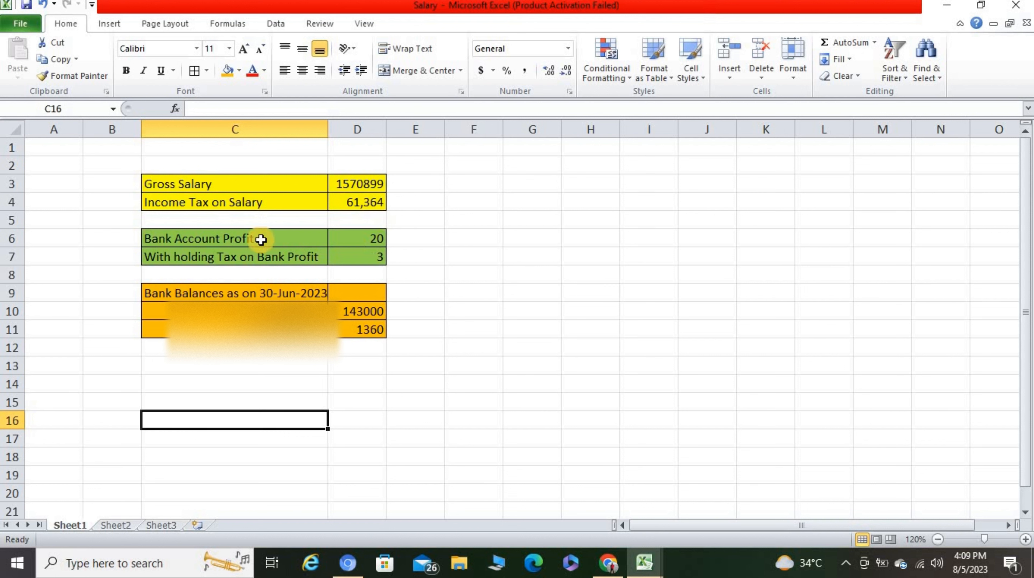
left_click(361, 237)
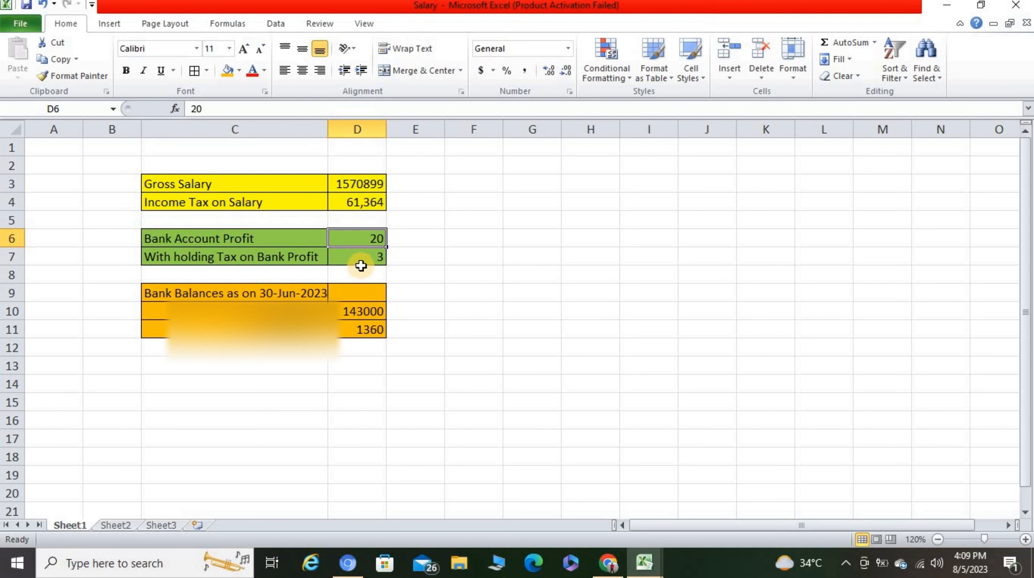
left_click(359, 256)
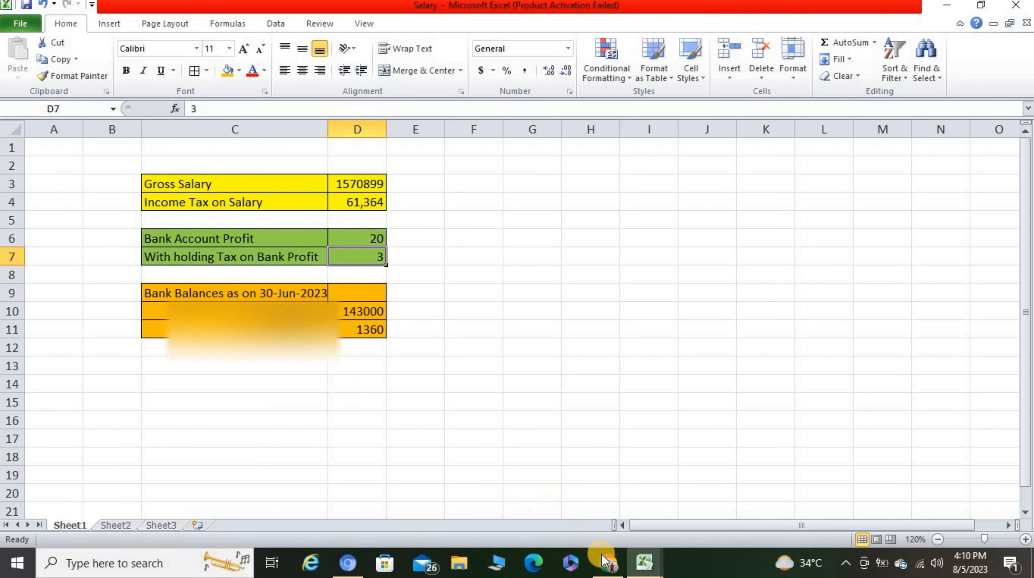
Step: Copy the Gross Salary figure 1570899 from D3 and return to the IRIS return
left_click(602, 563)
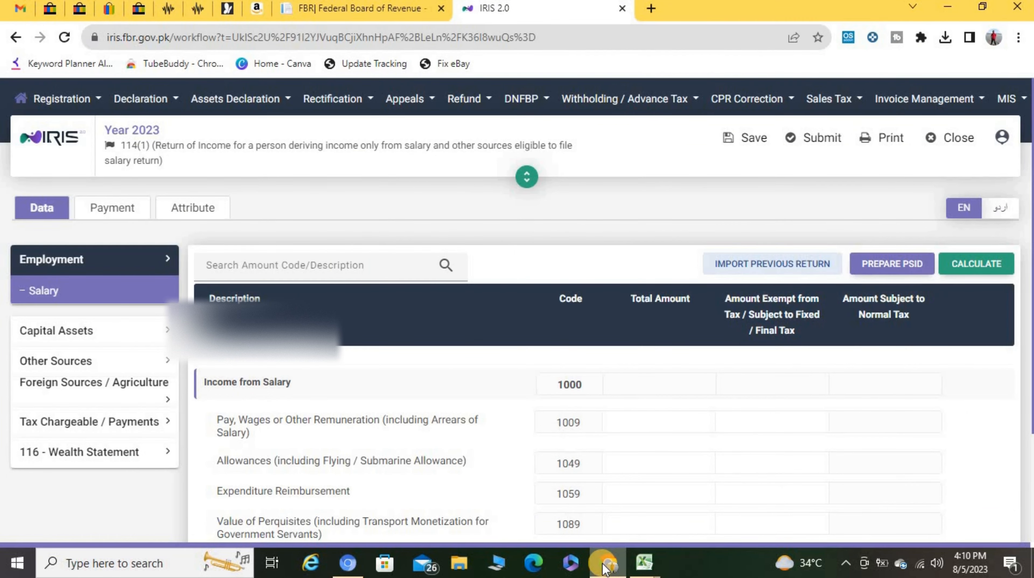
mouse_move(643, 561)
left_click(449, 481)
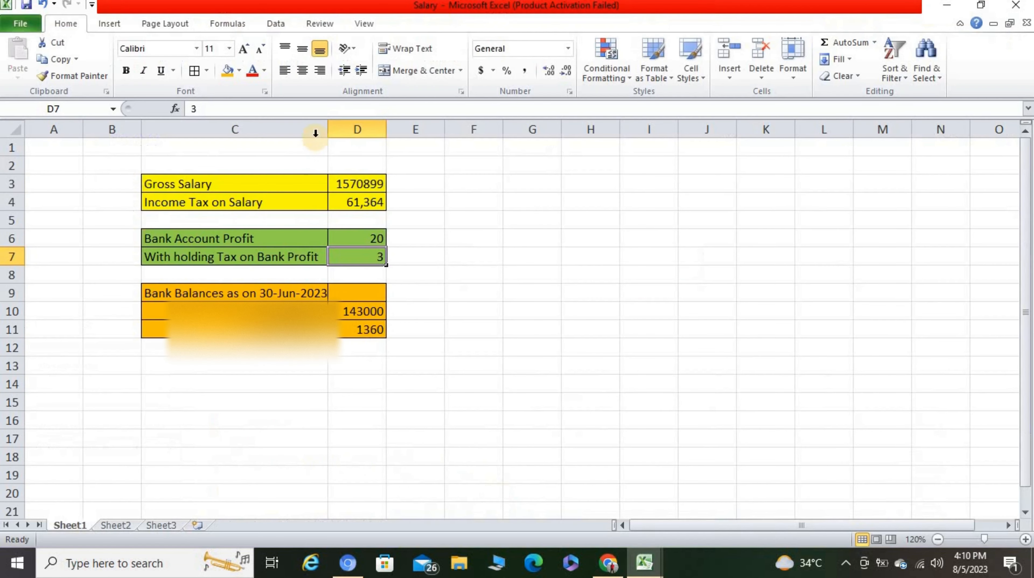
left_click(346, 184)
key("ctrl+c")
left_click(608, 562)
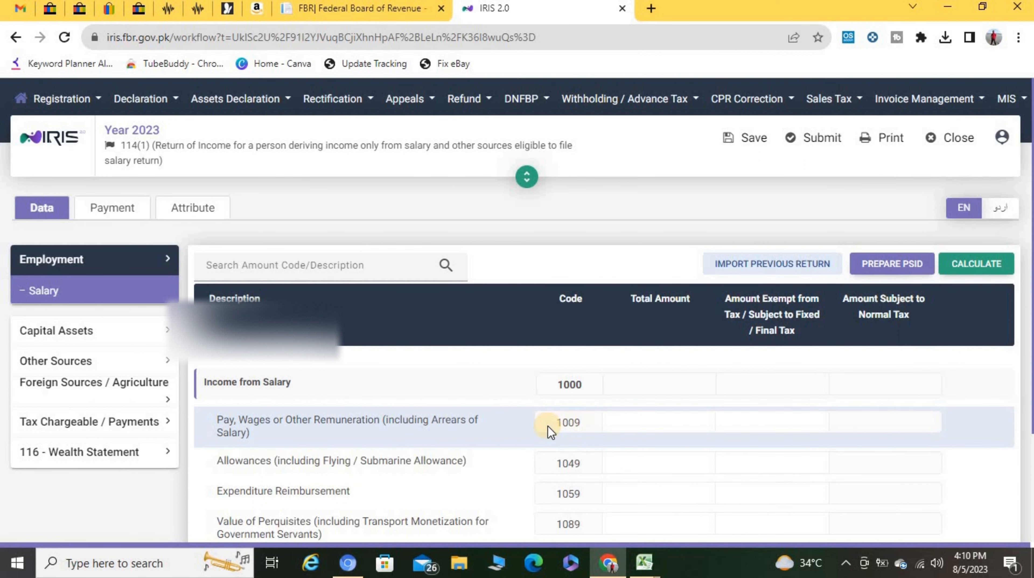
Step: Paste the gross salary 1,570,899 into pay and wages (code 1009) and recalculate the return
left_click(680, 415)
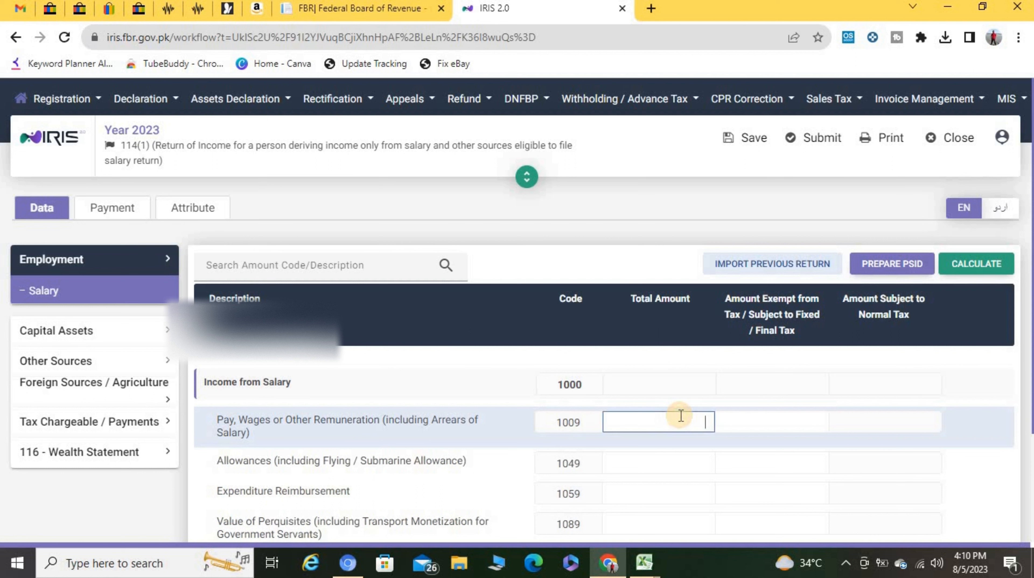
key("ctrl+v")
key("Tab")
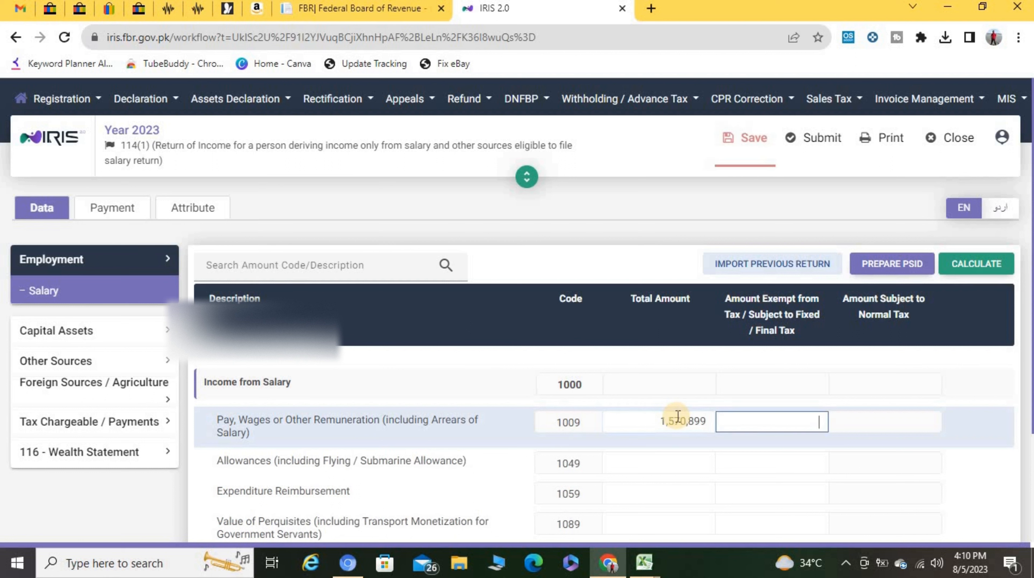
left_click(976, 267)
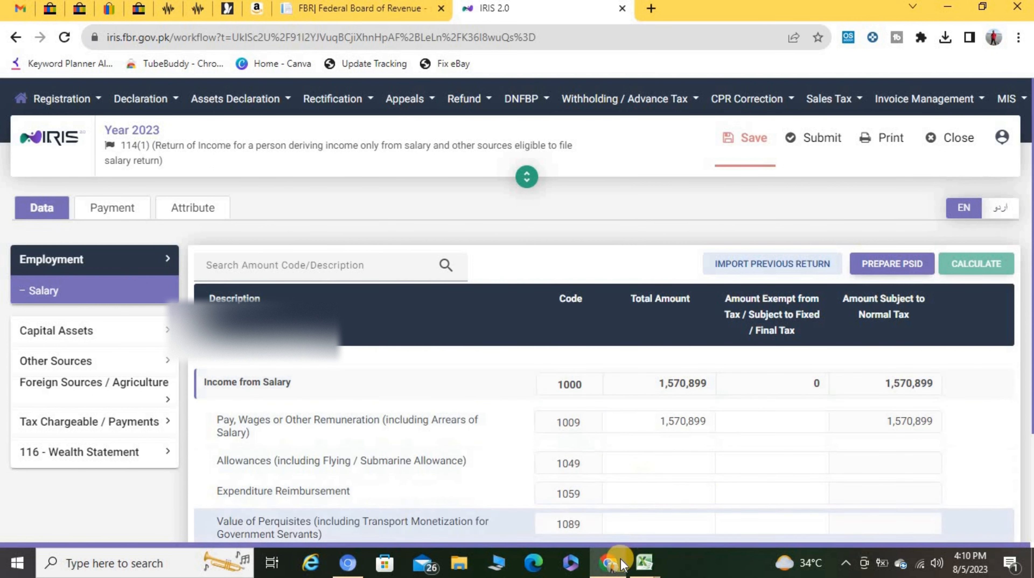
left_click(635, 564)
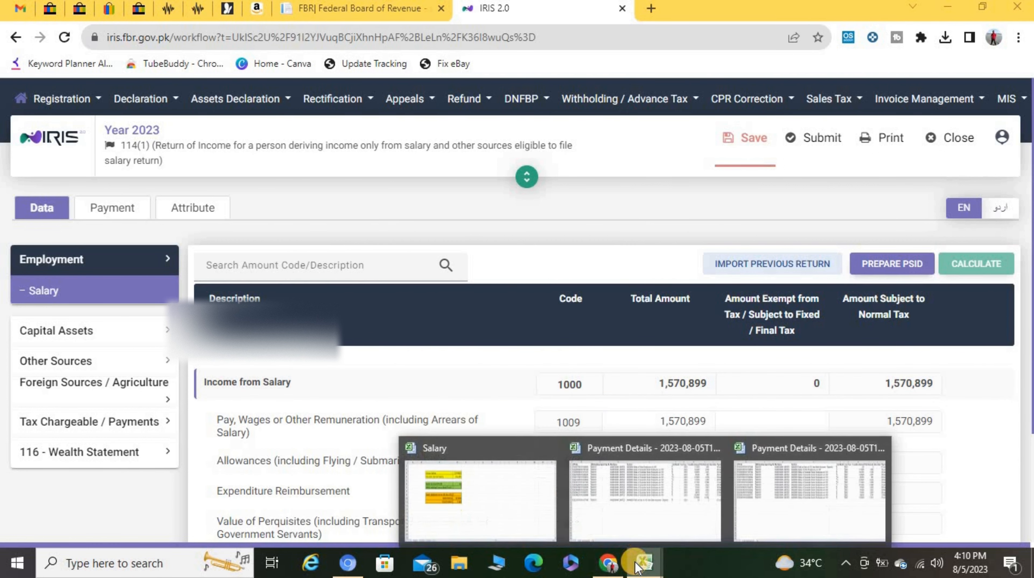
Step: Expand Tax Chargeable / Payments and review the Computations table
left_click(75, 422)
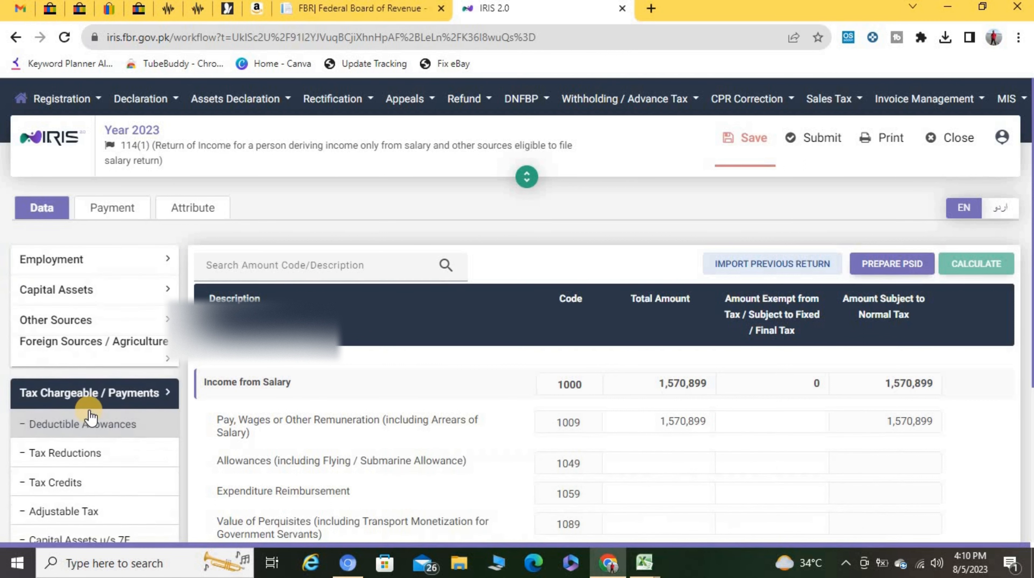
scroll(83, 421, "down", 3)
left_click(85, 408)
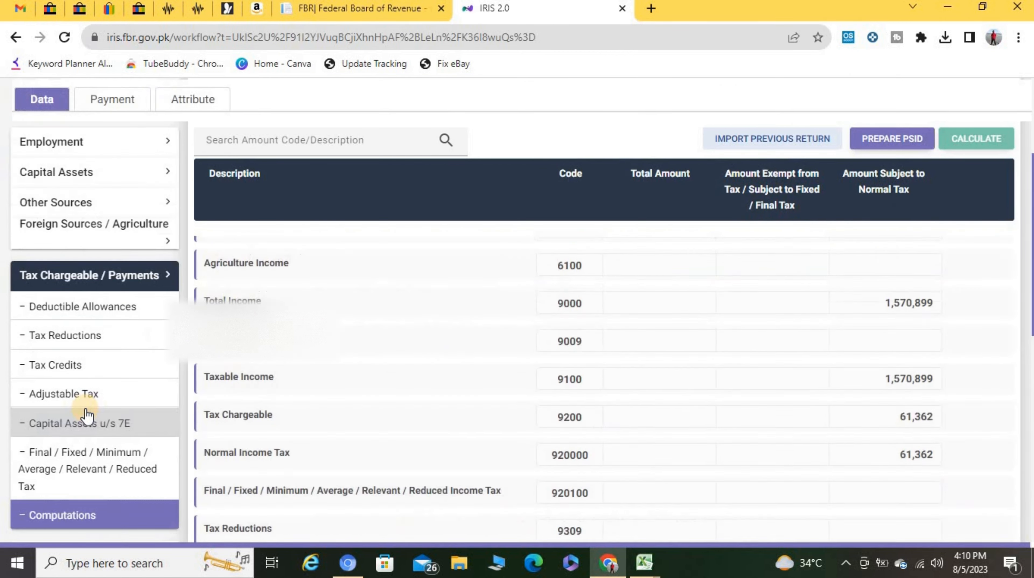
scroll(87, 415, "up", 3)
scroll(257, 468, "down", 3)
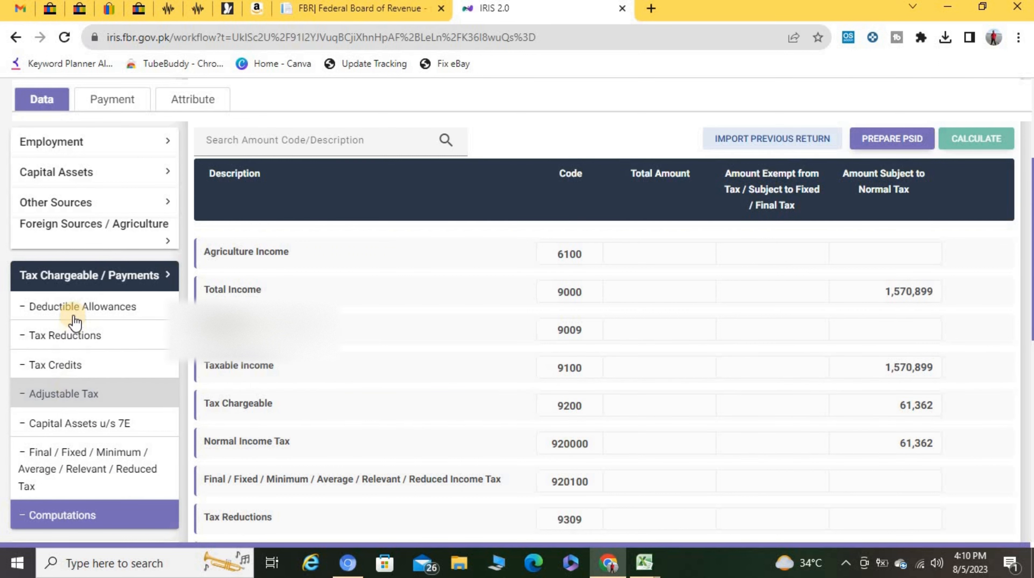
Step: Replace the Salary u/s 149 receipts in Adjustable Tax with 1,570,899 and recalculate
left_click(81, 395)
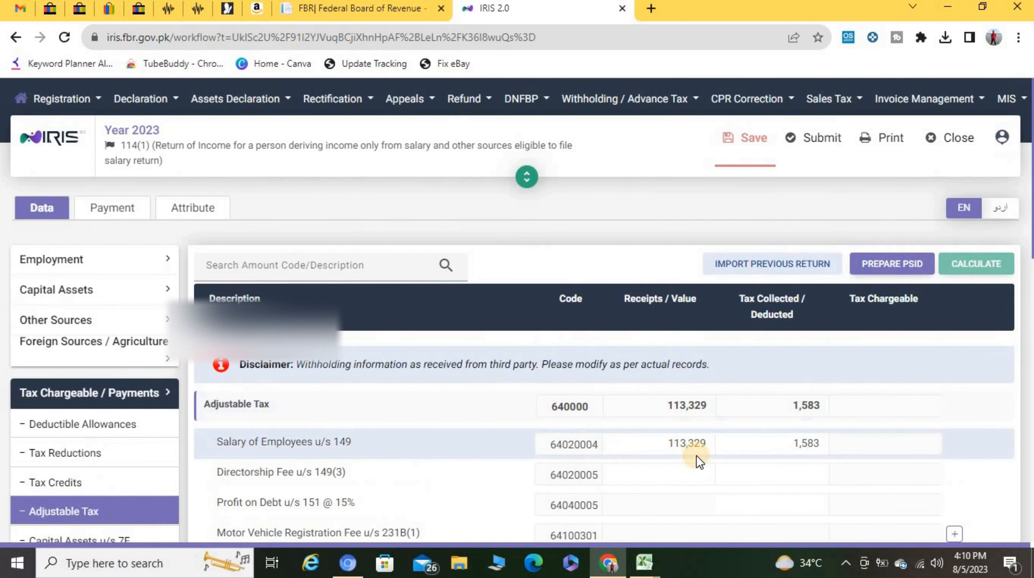
scroll(692, 457, "down", 3)
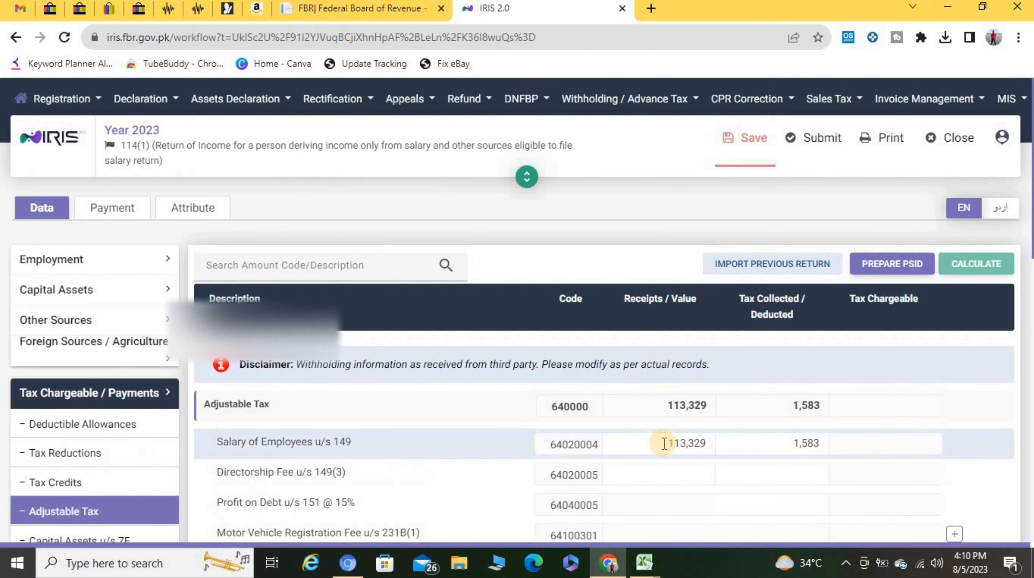
left_click(687, 442)
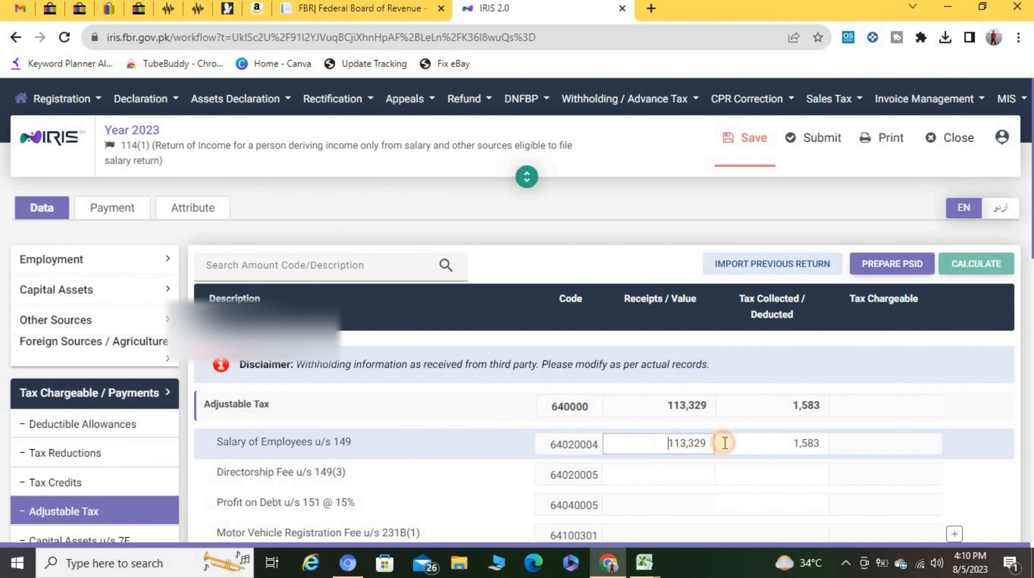
key("ctrl+v")
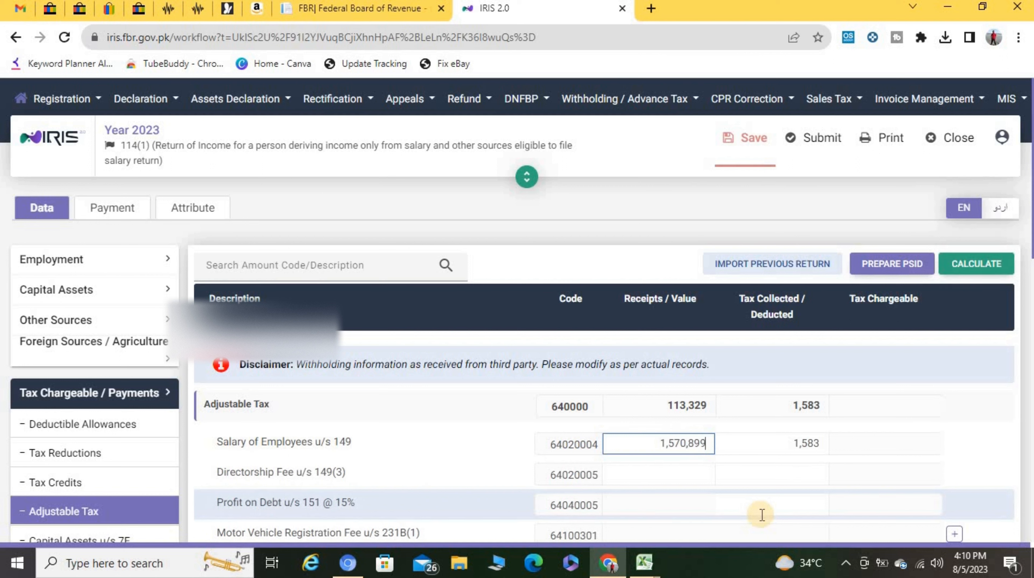
key("Tab")
left_click(978, 263)
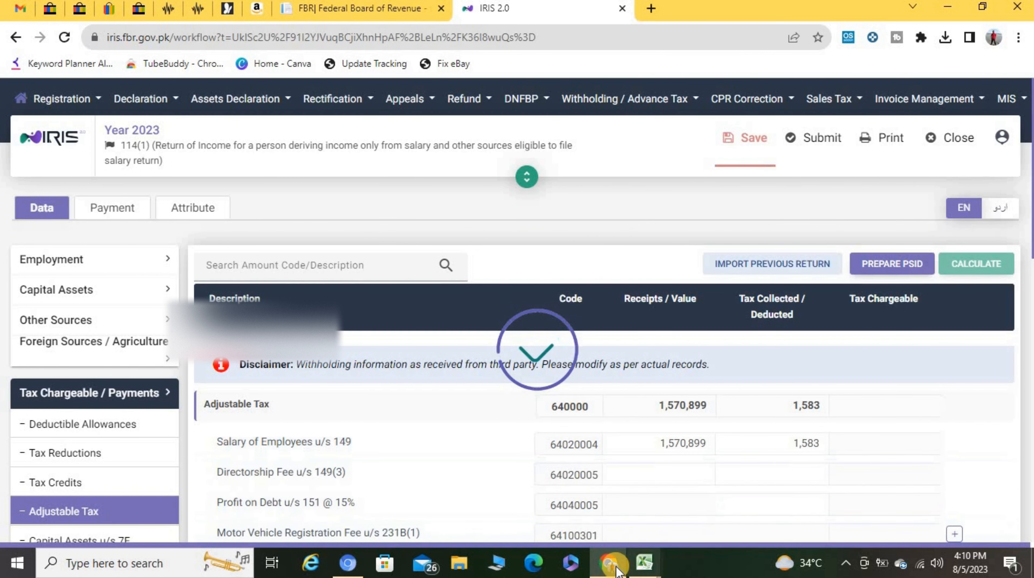
Step: Check the computations showing admitted income tax 59,779, then expand 116 - Wealth Statement
scroll(144, 465, "down", 5)
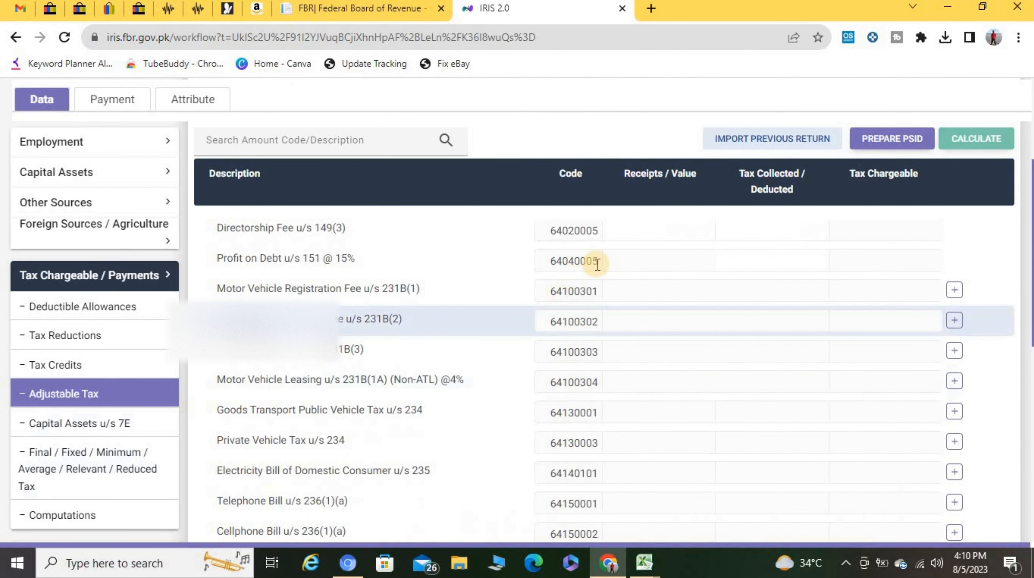
scroll(608, 362, "up", 6)
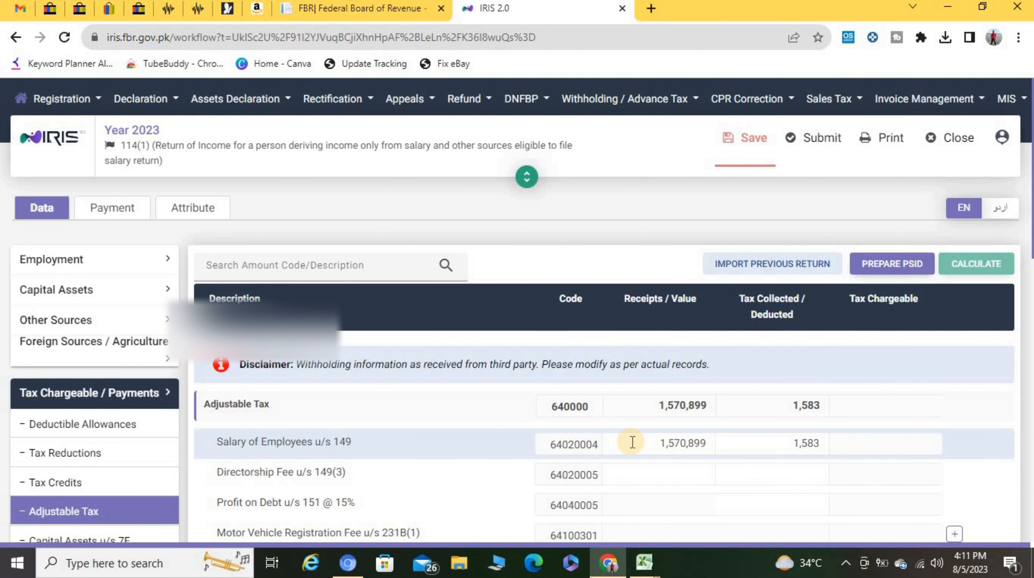
scroll(144, 419, "down", 3)
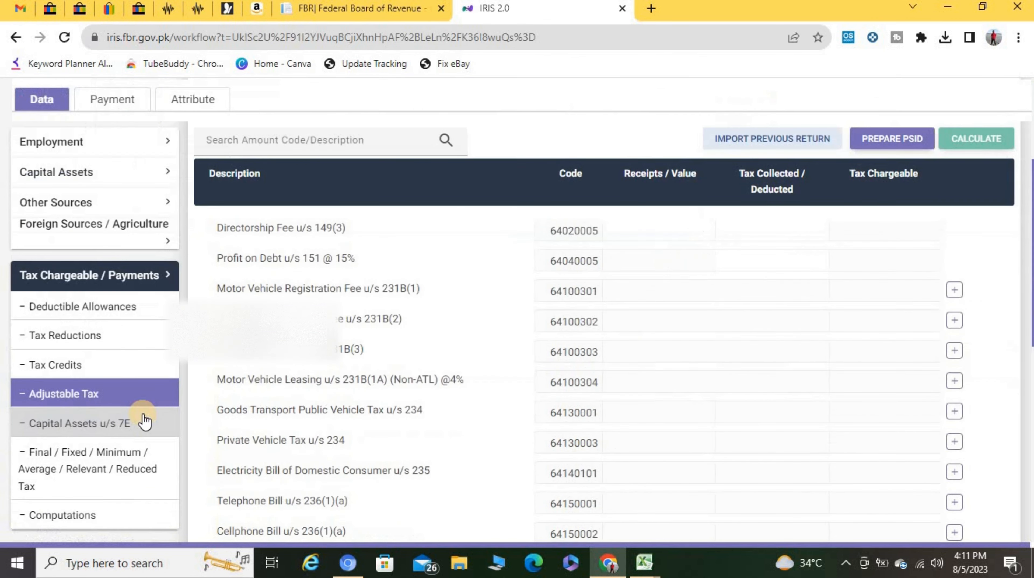
scroll(83, 481, "down", 5)
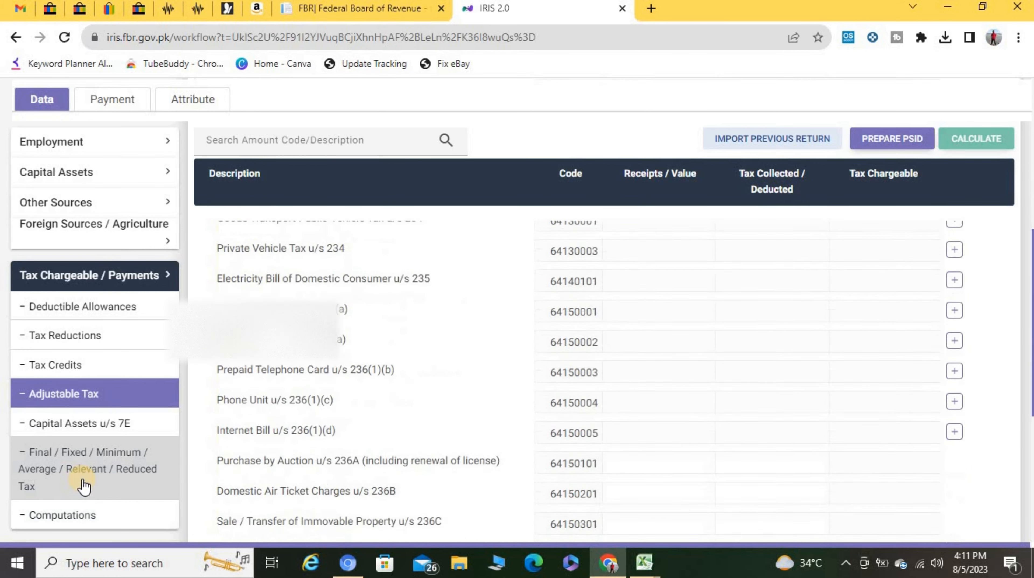
left_click(84, 514)
scroll(129, 484, "up", 5)
scroll(122, 485, "down", 8)
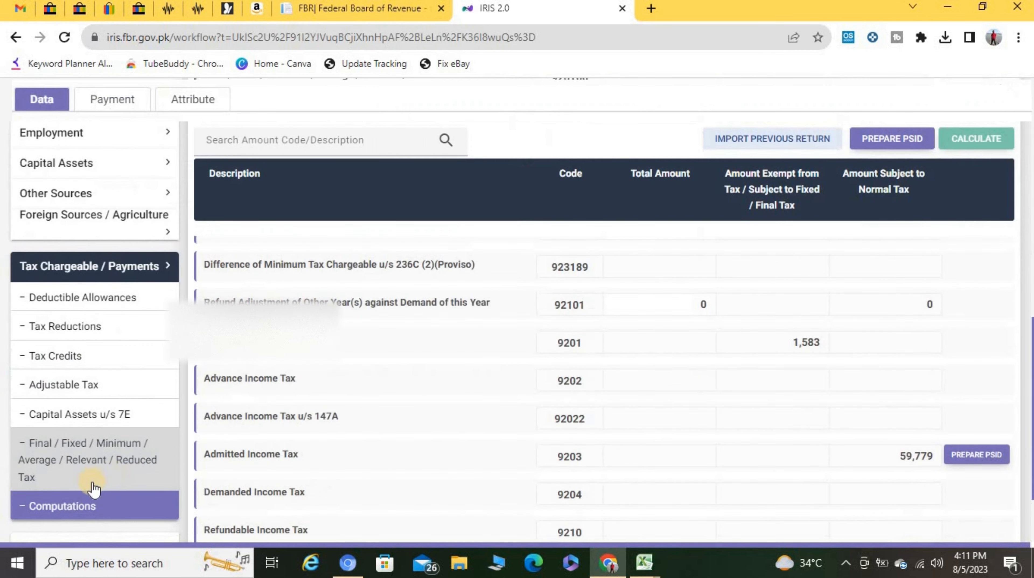
scroll(89, 518, "down", 3)
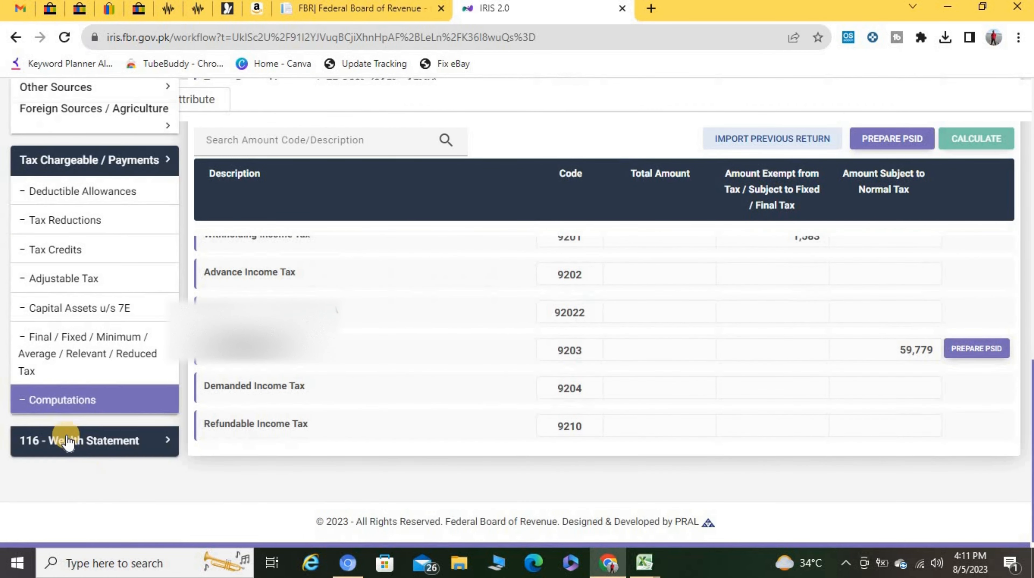
left_click(78, 449)
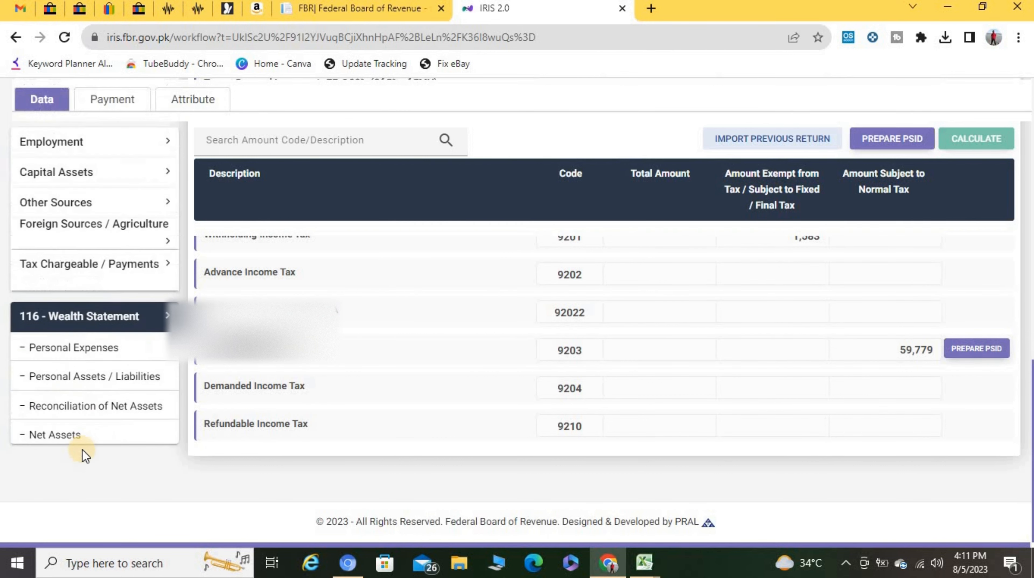
Step: Enter 1,570,899 as income subject to normal tax (code 7031) in Reconciliation of Net Assets and recalculate
left_click(86, 397)
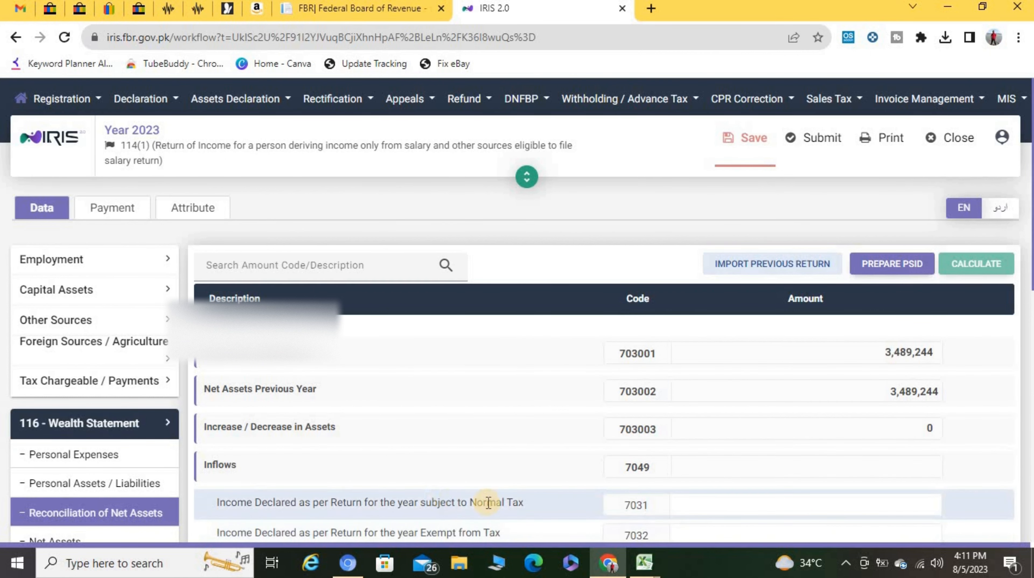
left_click(792, 500)
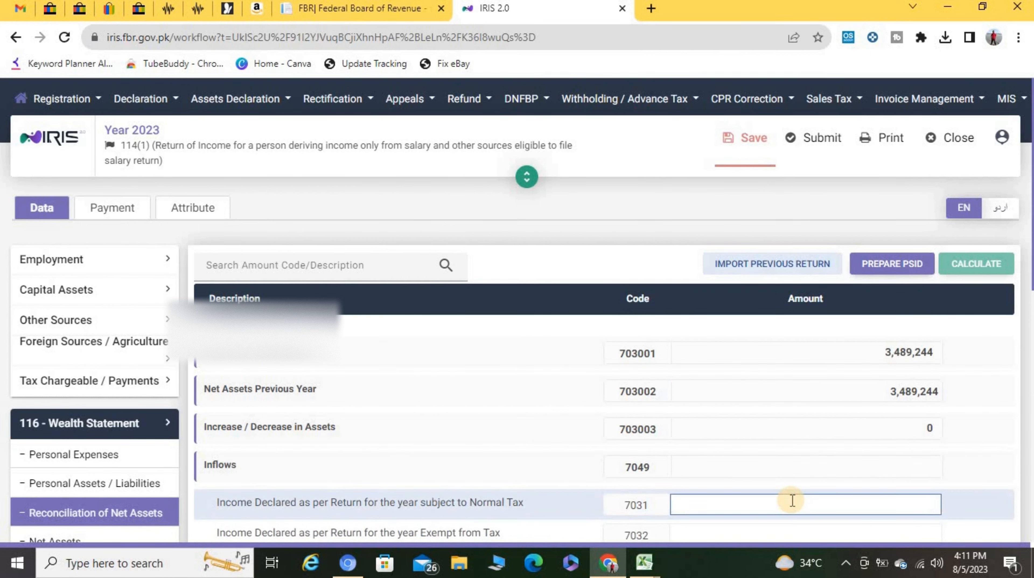
type("1,570,899")
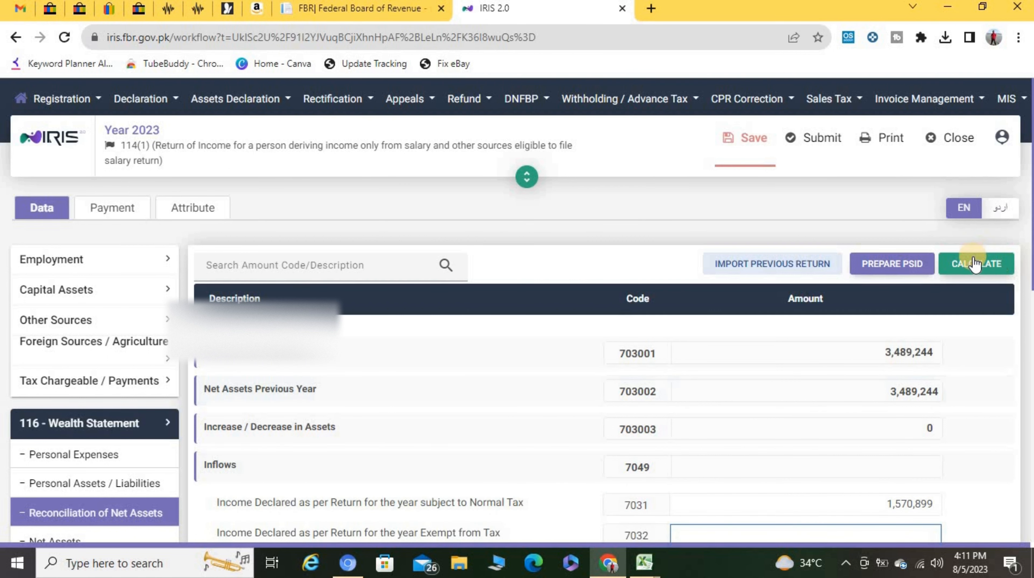
left_click(972, 263)
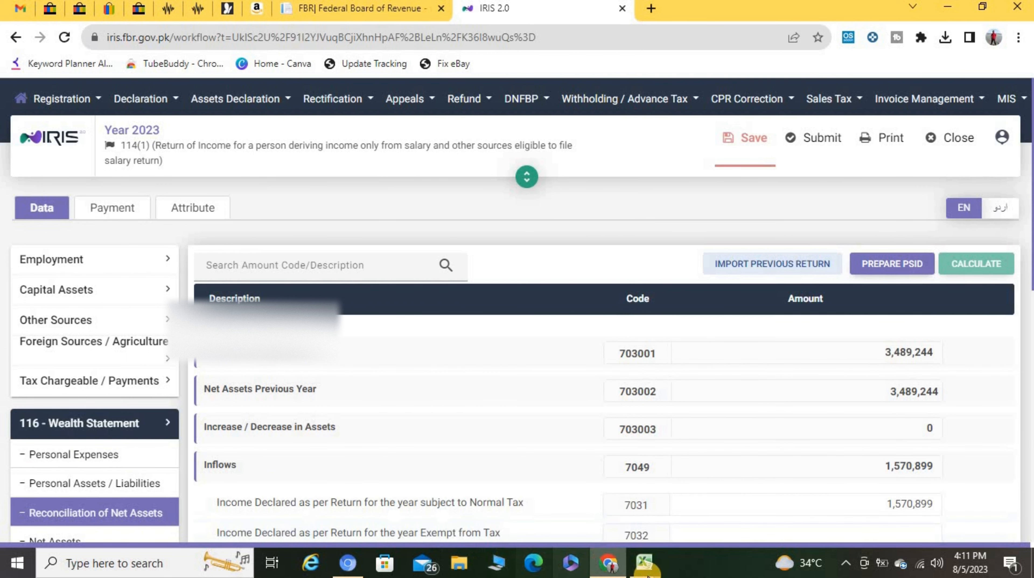
Step: Check the income tax on salary figure in the Salary workbook, then return to the IRIS return
mouse_move(644, 562)
left_click(466, 505)
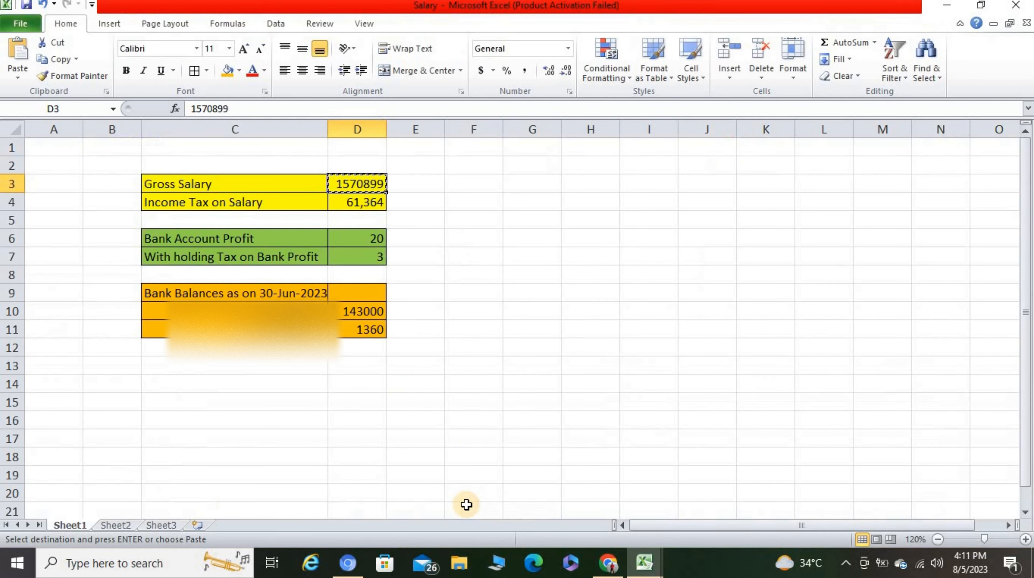
left_click(351, 203)
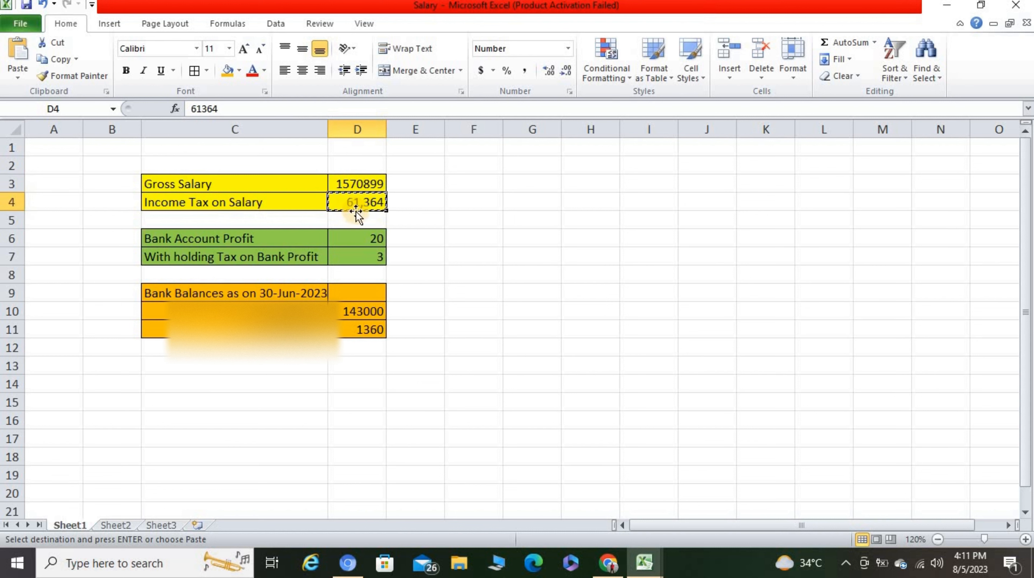
left_click(609, 567)
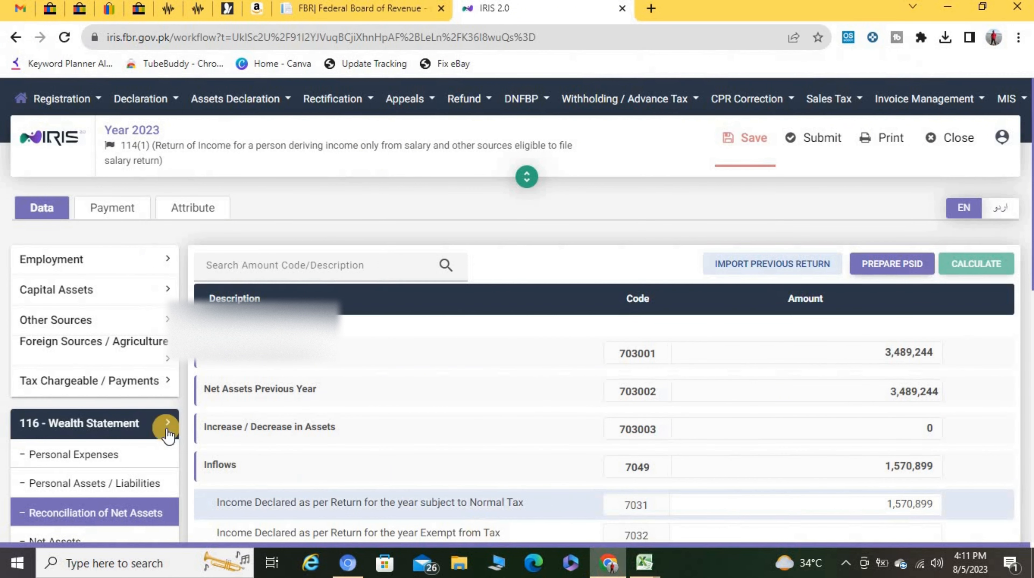
scroll(87, 433, "down", 3)
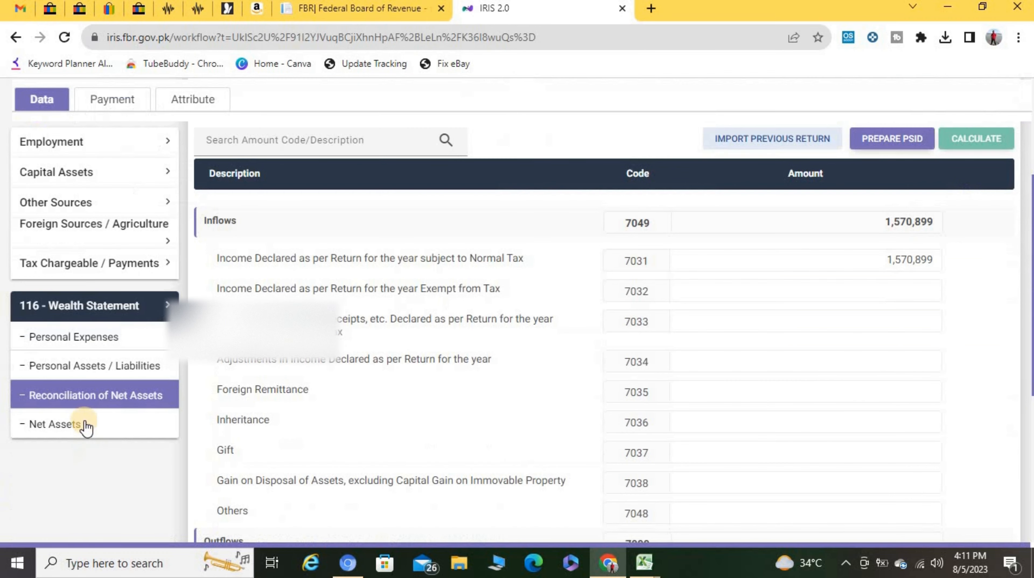
left_click(77, 267)
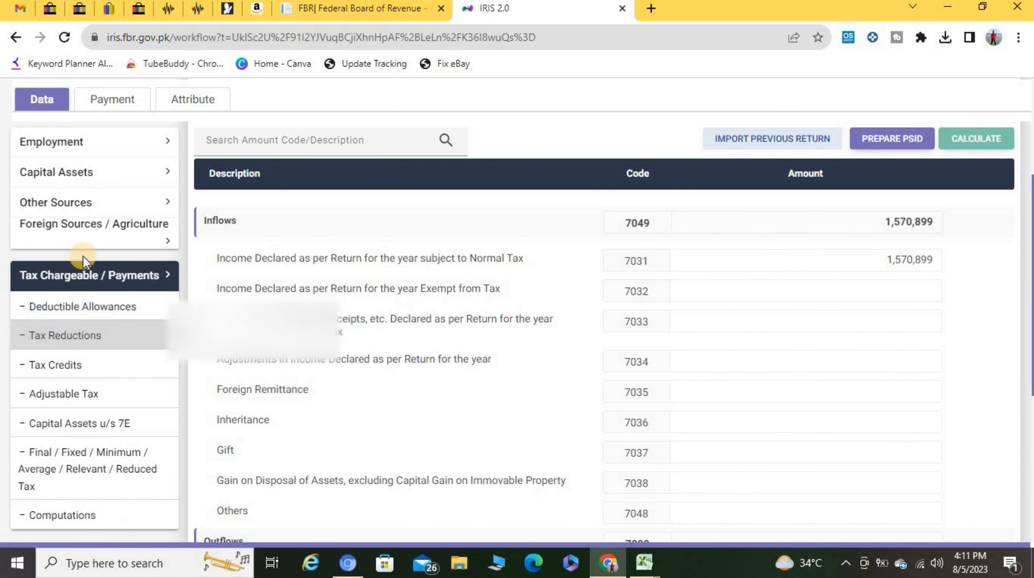
left_click(91, 277)
scroll(65, 285, "up", 3)
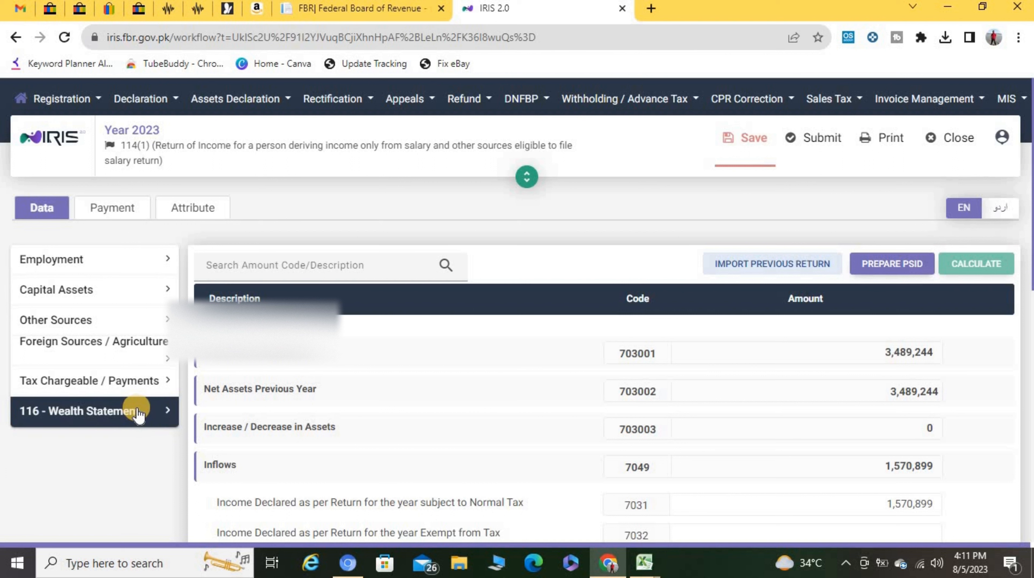
Step: Set the salary tax collected u/s 149 in Adjustable Tax to 61,364 and recalculate
left_click(118, 382)
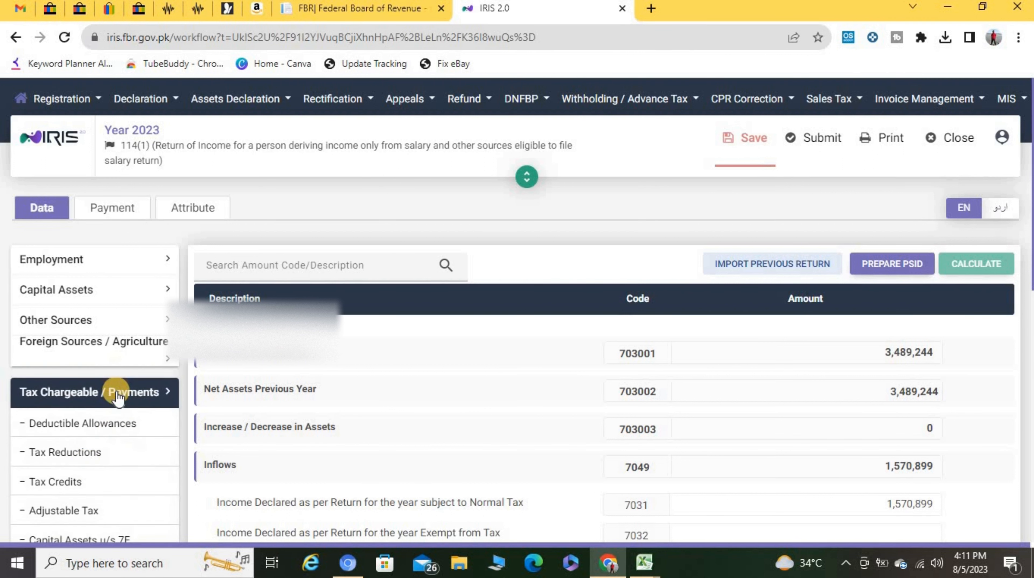
left_click(61, 512)
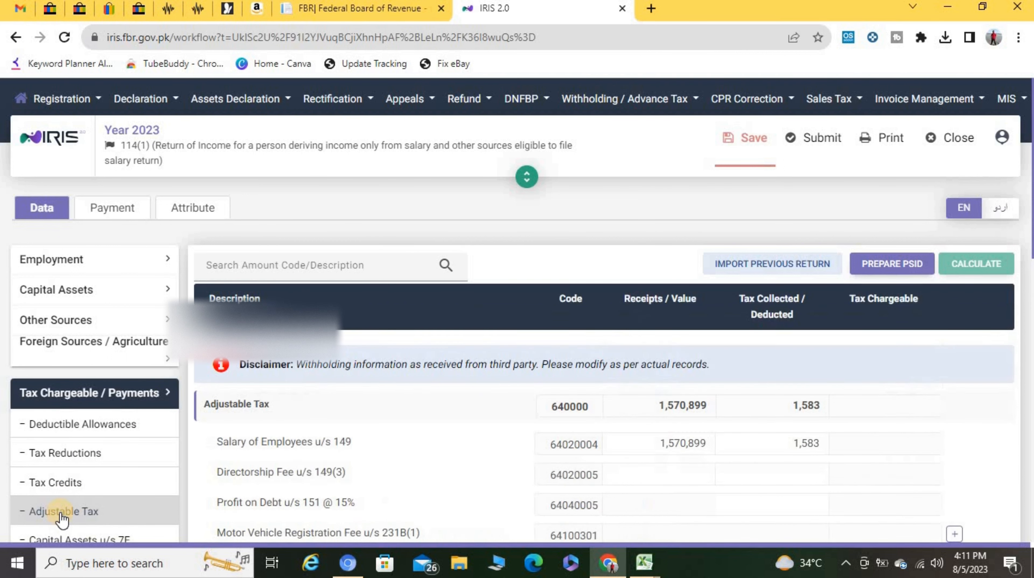
left_click_drag(780, 442, 824, 447)
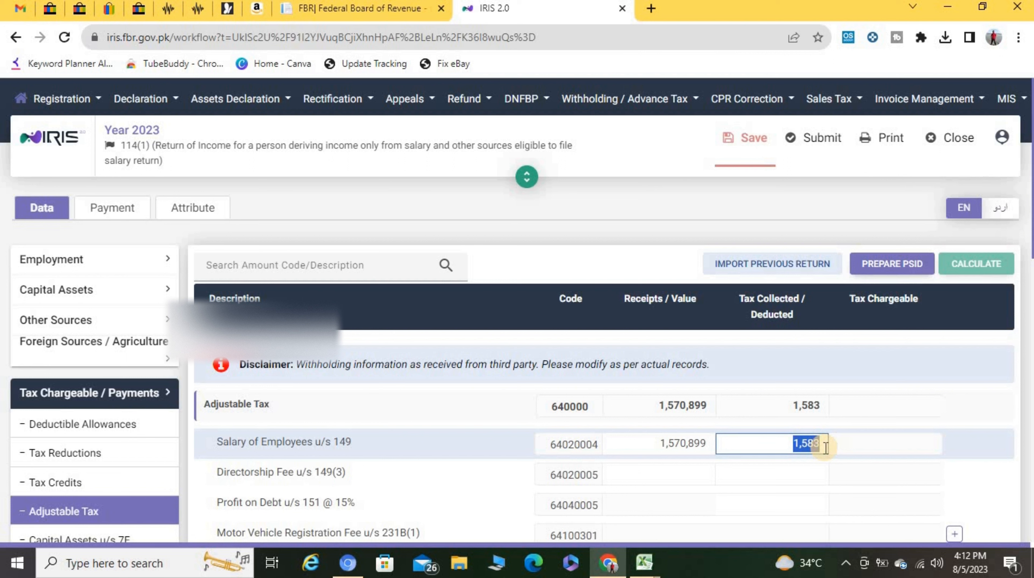
type("61364")
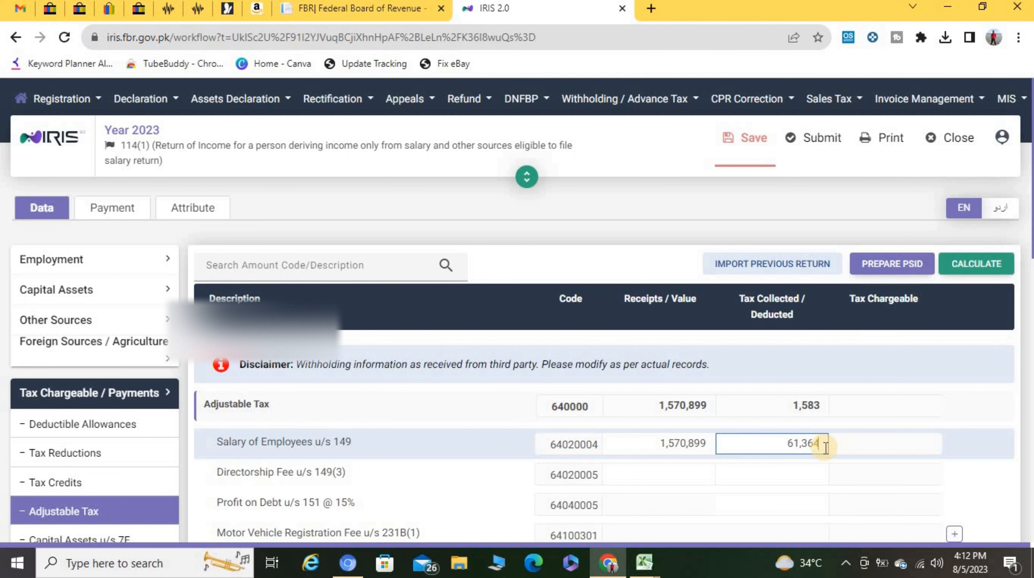
left_click(789, 470)
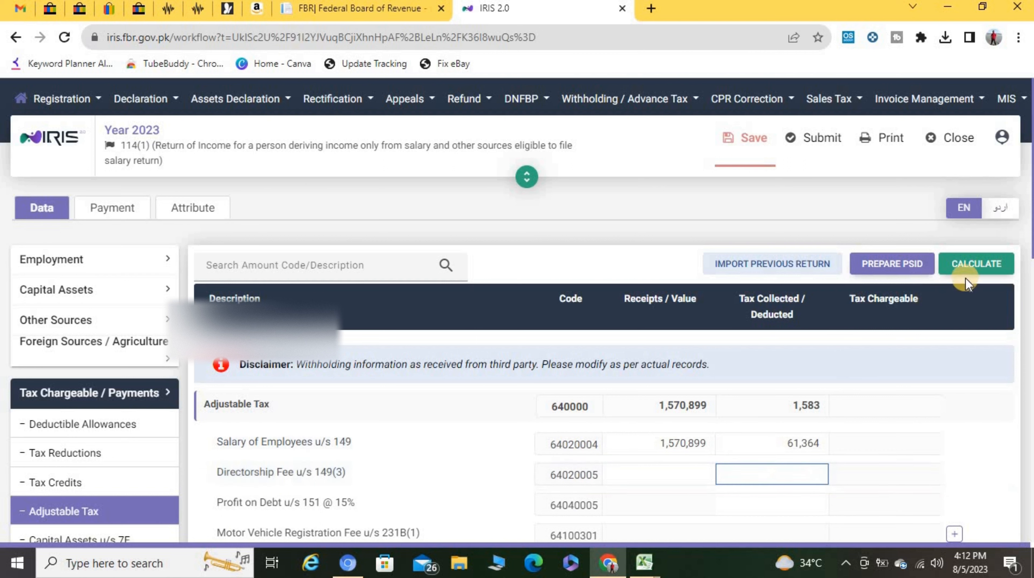
left_click(970, 269)
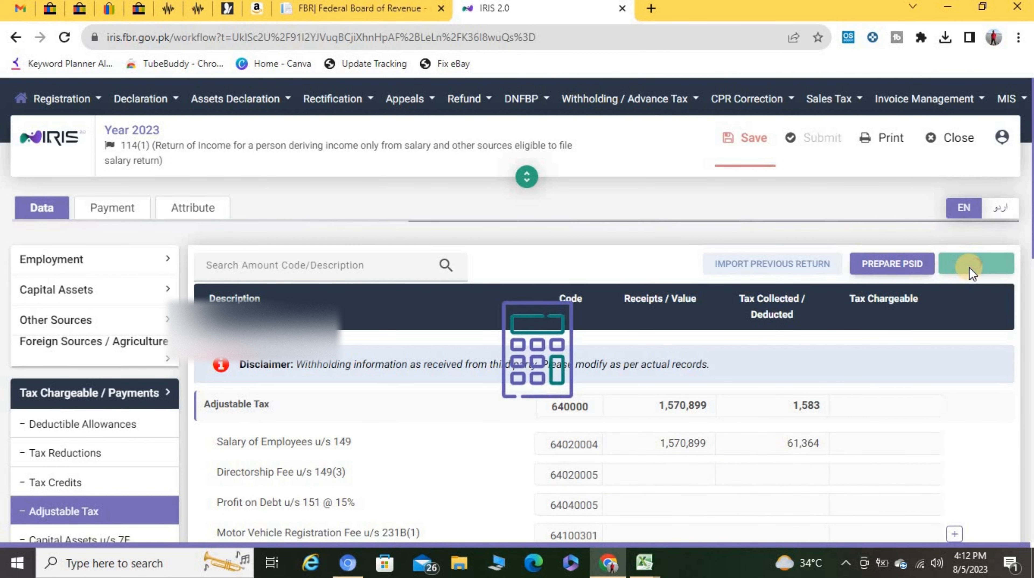
scroll(815, 449, "down", 5)
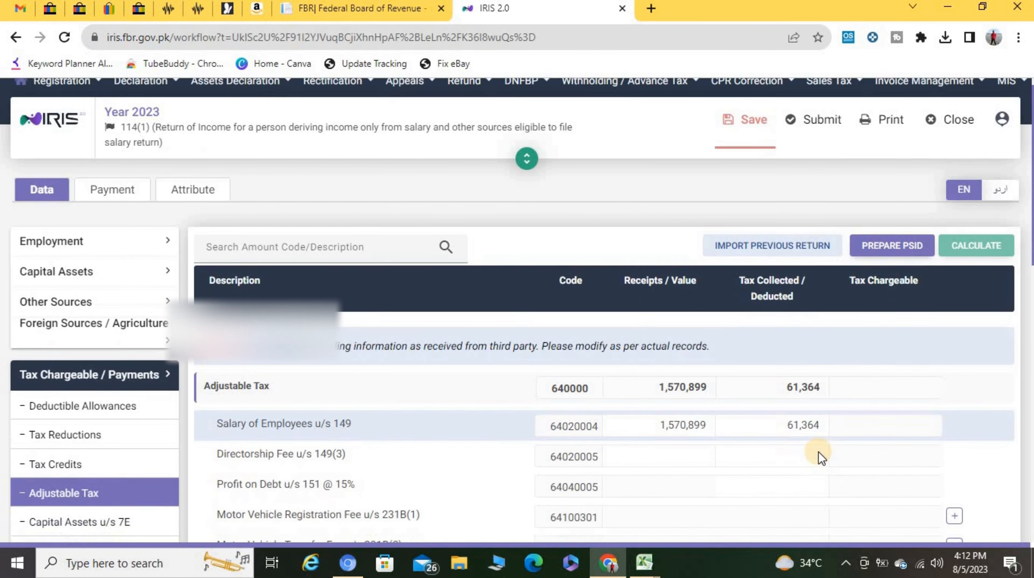
scroll(816, 448, "up", 4)
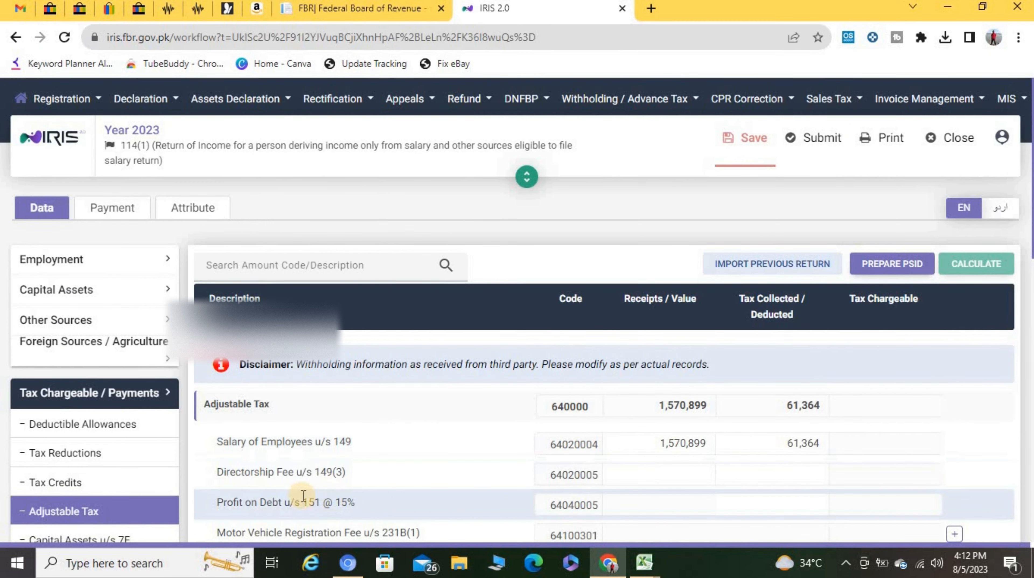
scroll(69, 461, "down", 4)
Step: Review the computations: tax chargeable 61,362 against 61,364 withheld, refundable tax 2
left_click(43, 514)
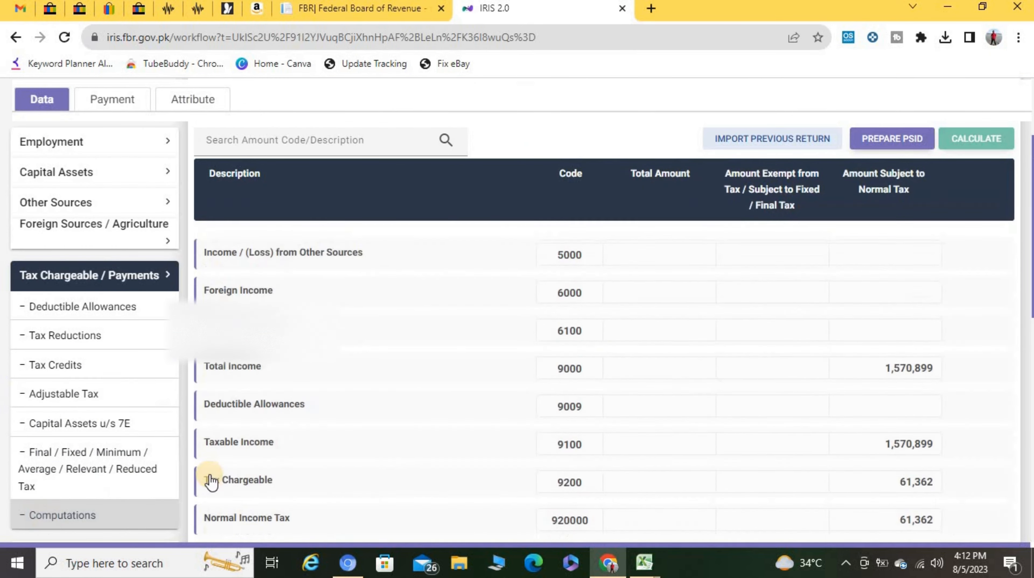
scroll(762, 401, "up", 3)
scroll(731, 402, "down", 10)
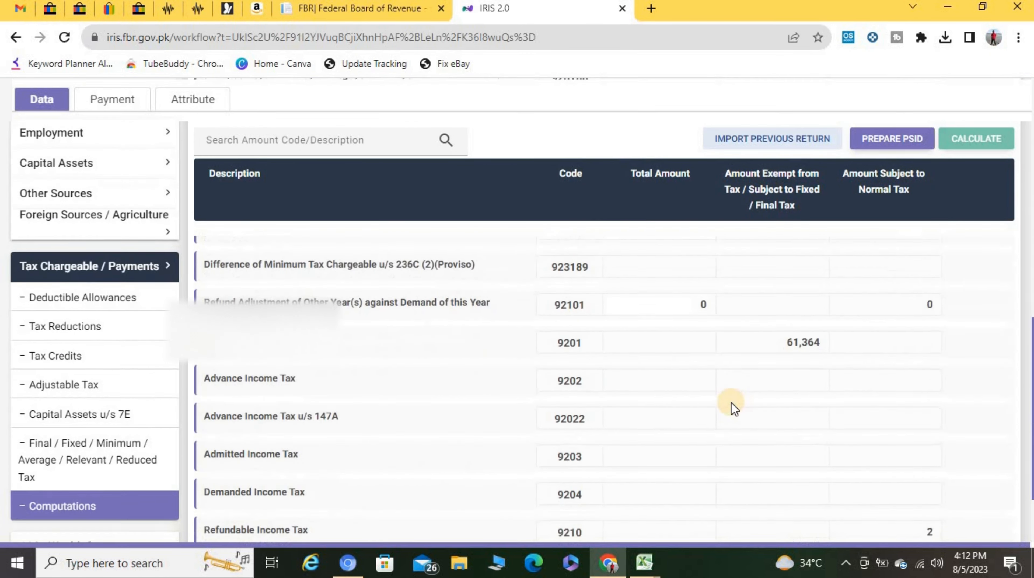
scroll(731, 402, "up", 8)
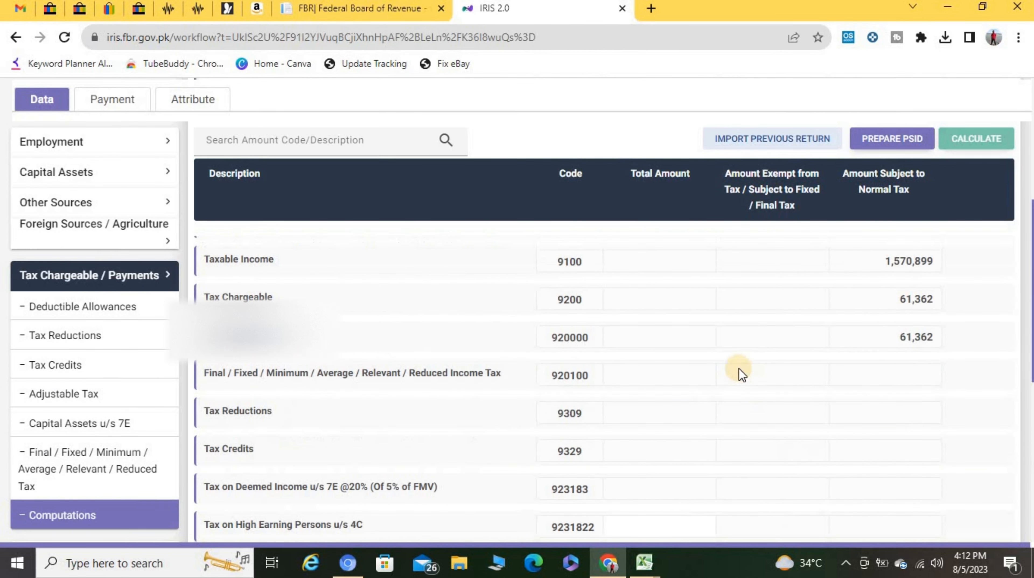
scroll(738, 367, "up", 5)
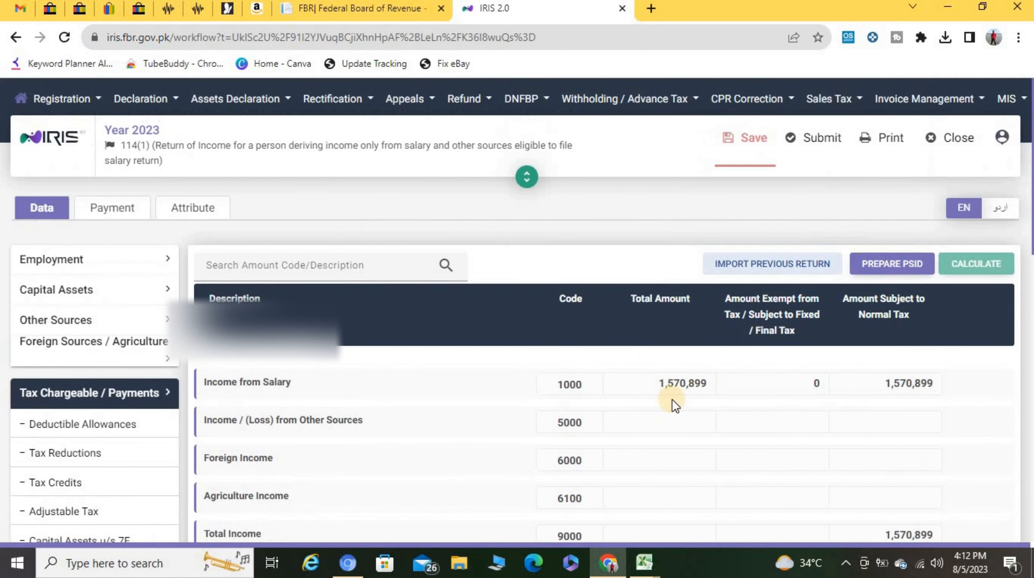
scroll(800, 423, "down", 10)
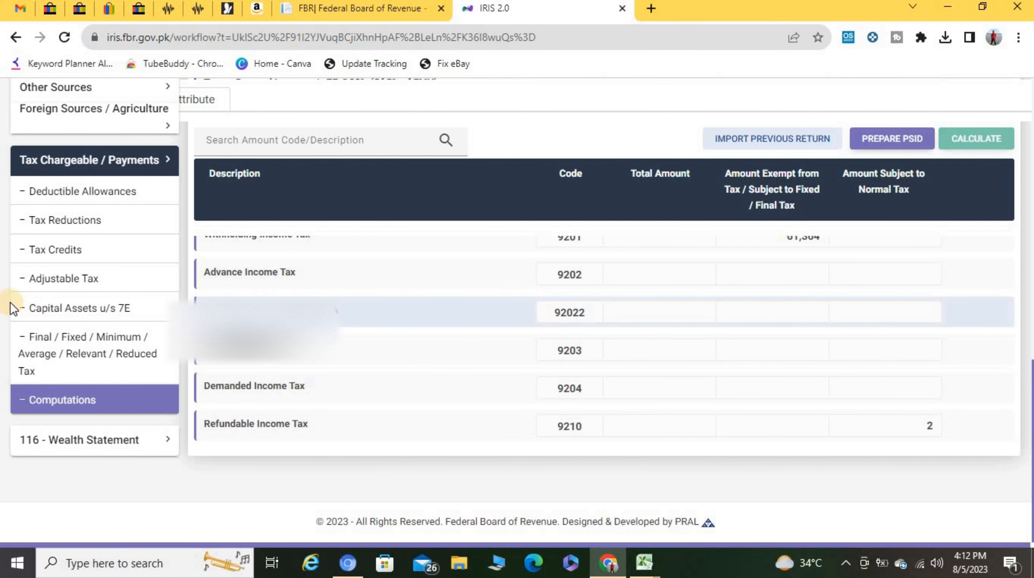
left_click(645, 564)
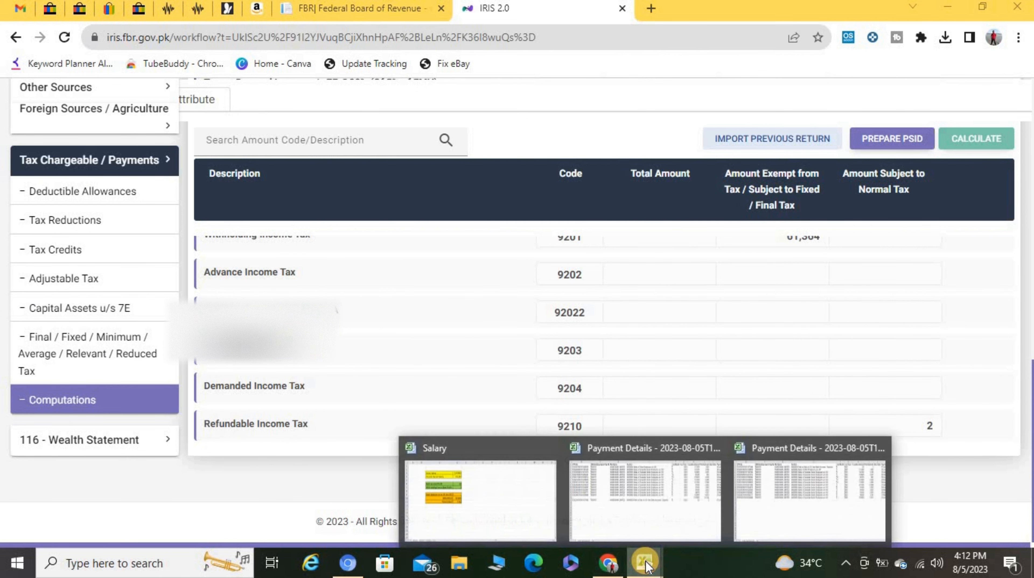
left_click(441, 490)
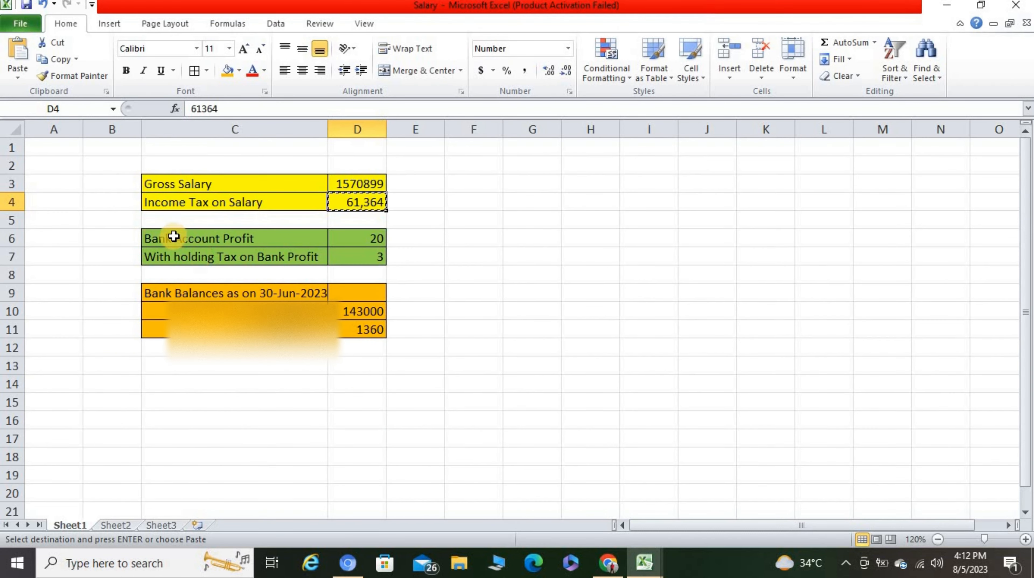
left_click(353, 241)
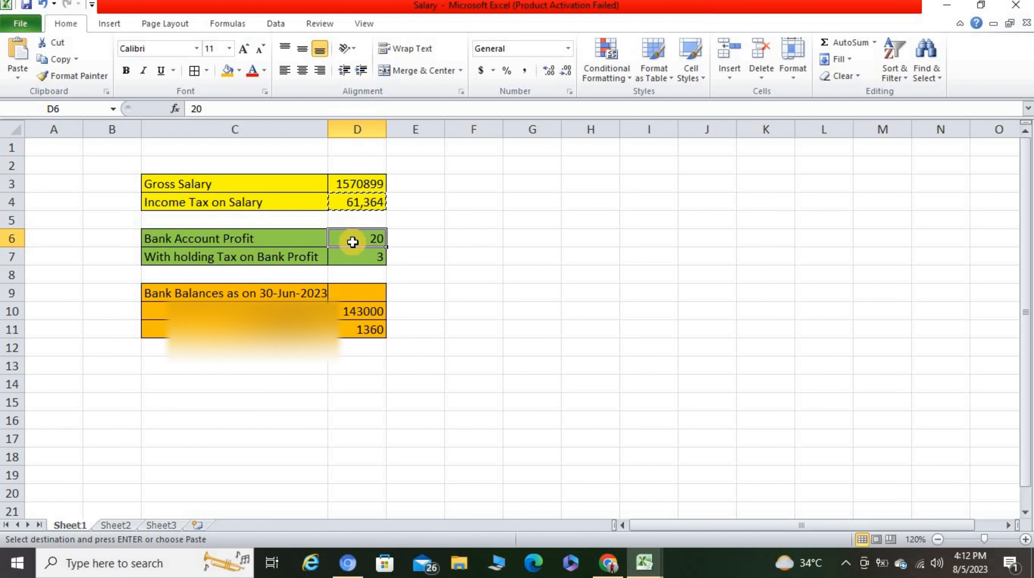
left_click(607, 562)
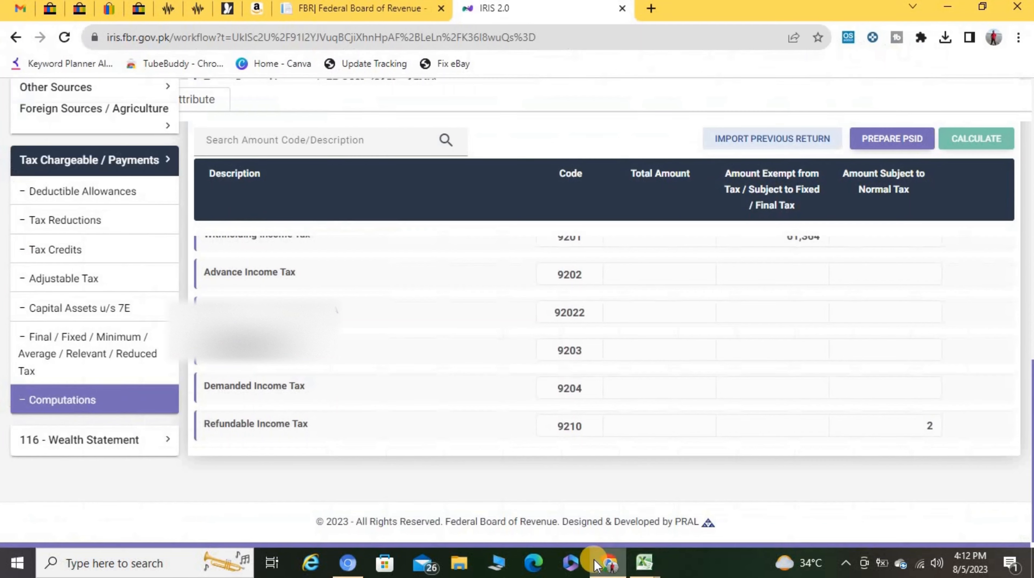
Step: Open the Final / Fixed / Minimum tax table and find the profit on debt u/s 7B row (64310056)
left_click(89, 356)
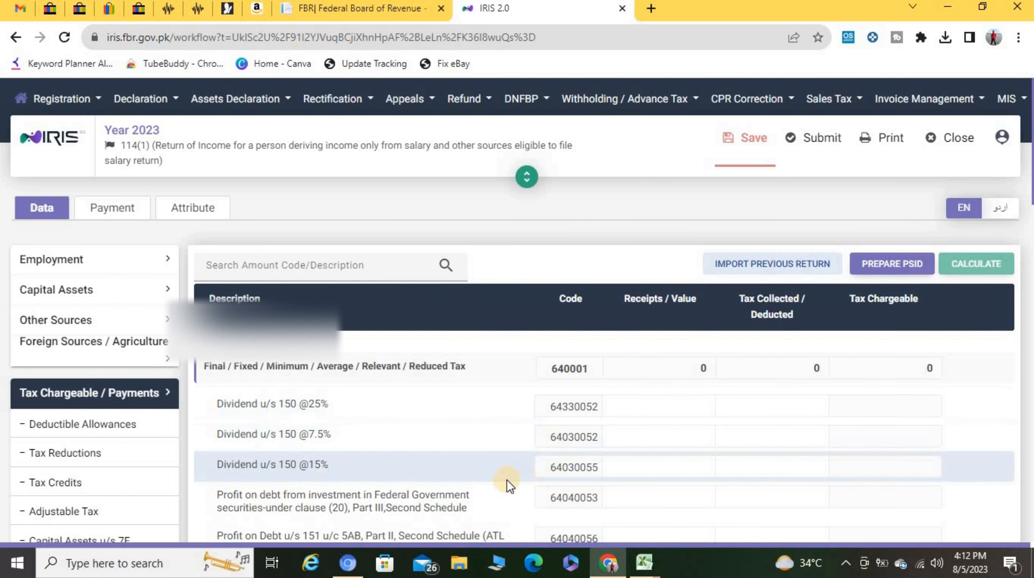
scroll(466, 445, "down", 10)
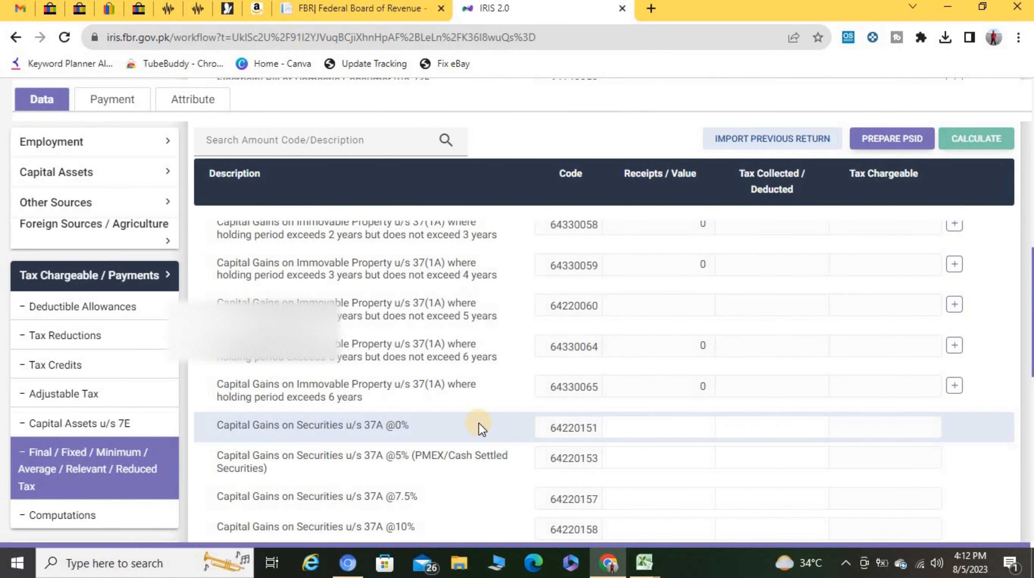
key("ctrl+f")
type("7b")
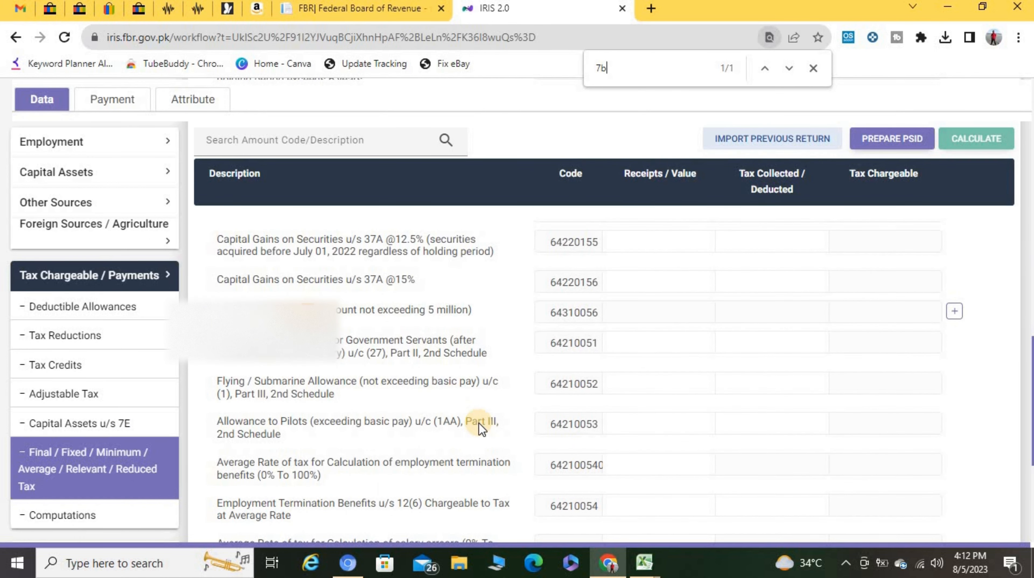
left_click_drag(222, 309, 491, 308)
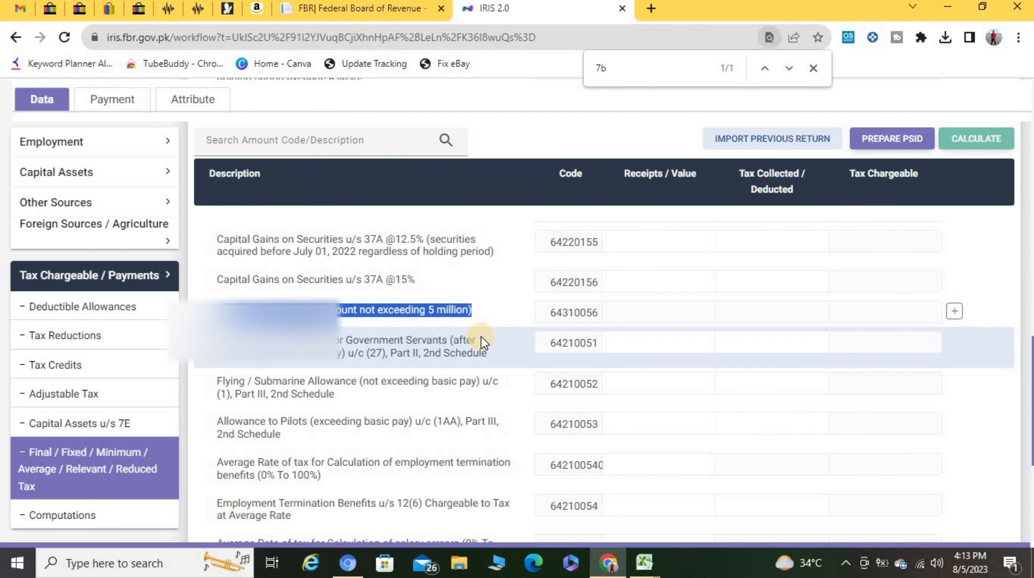
Step: Add an 'HBL' 'Account' entry under the profit on debt u/s 7B row
left_click(954, 311)
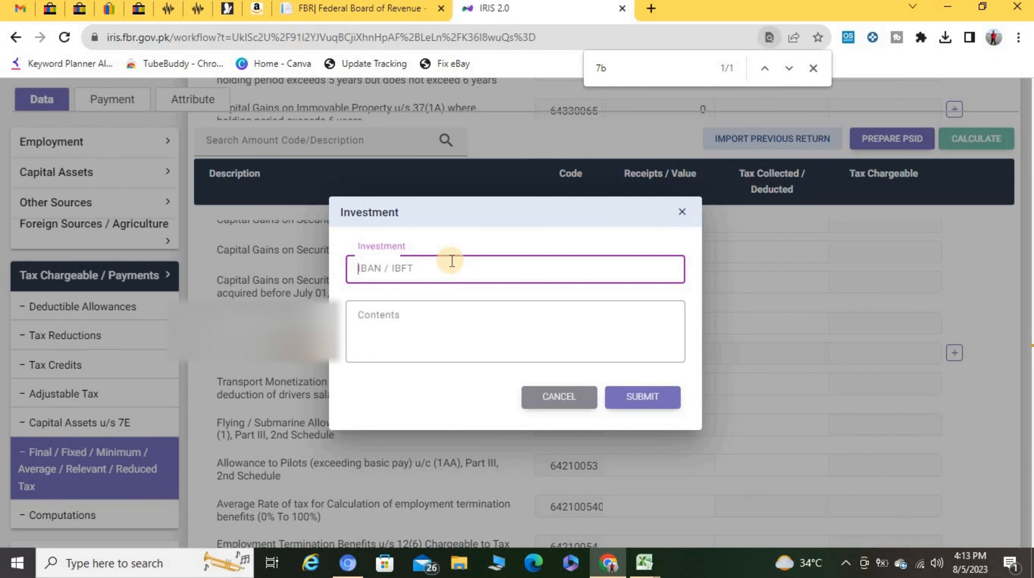
type("HBL")
key("Tab")
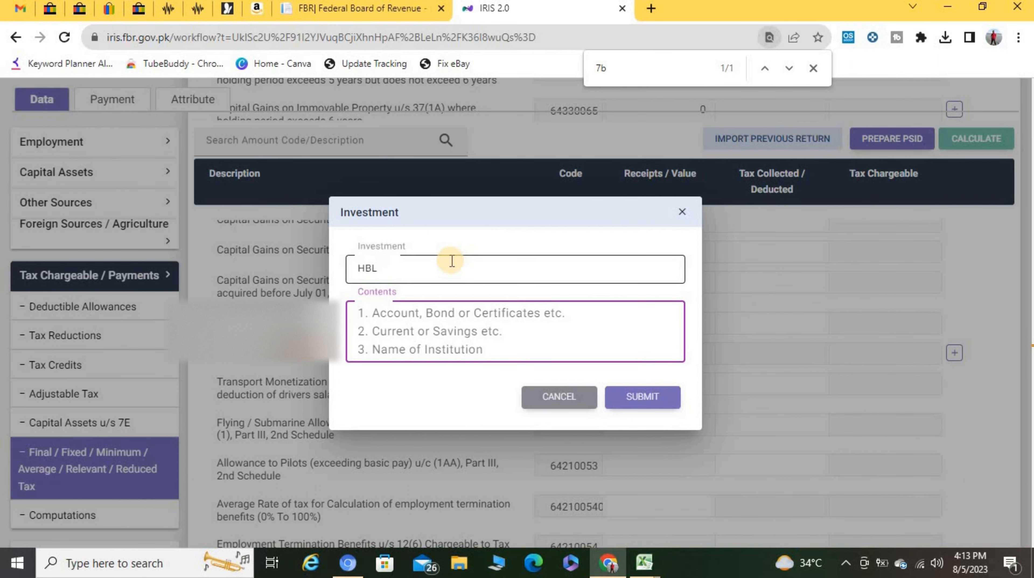
type("Account")
key("Tab")
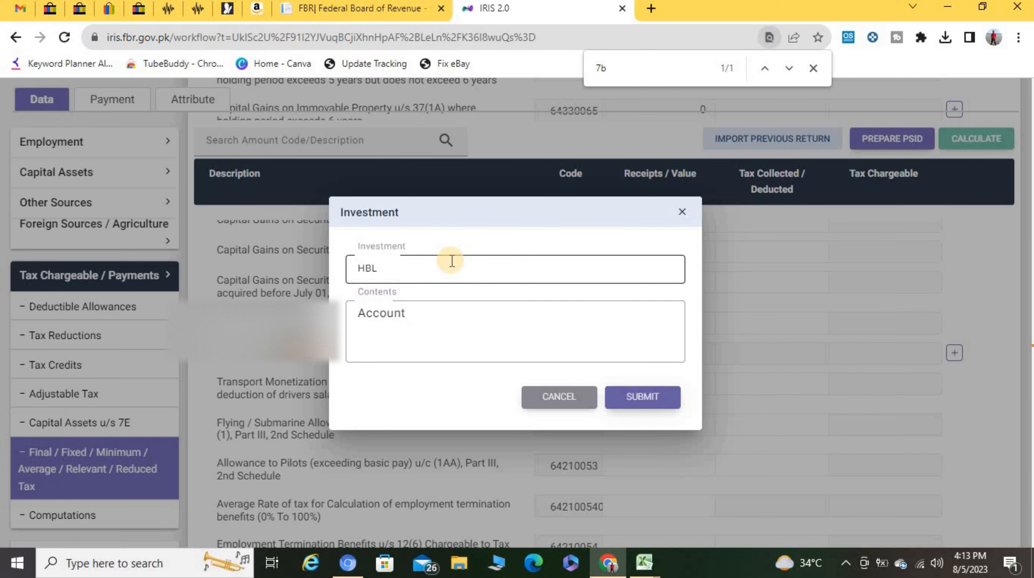
left_click(623, 395)
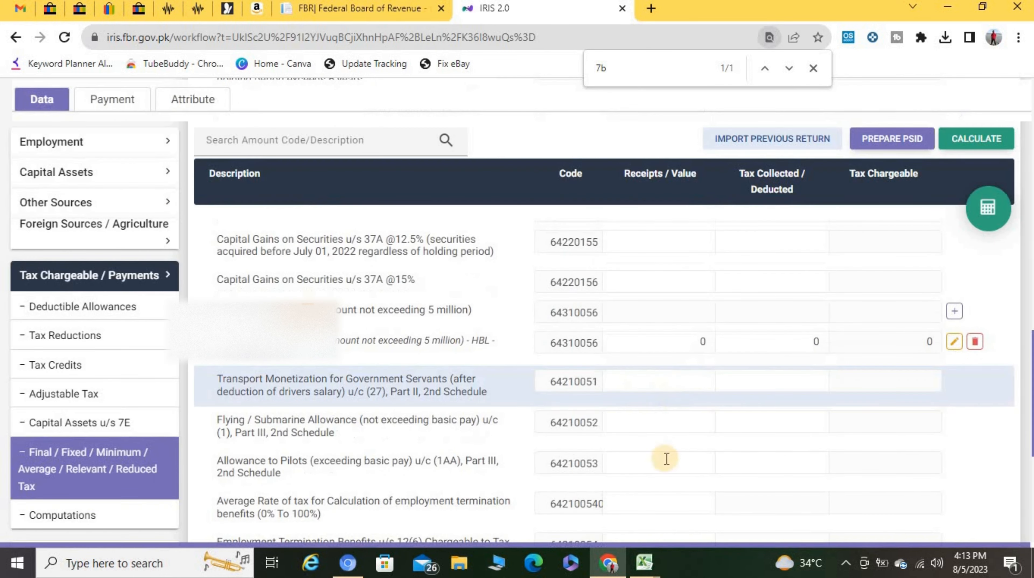
Step: Enter profit 20 and tax collected 3 from the Salary workbook into the HBL row, then recalculate
left_click(643, 562)
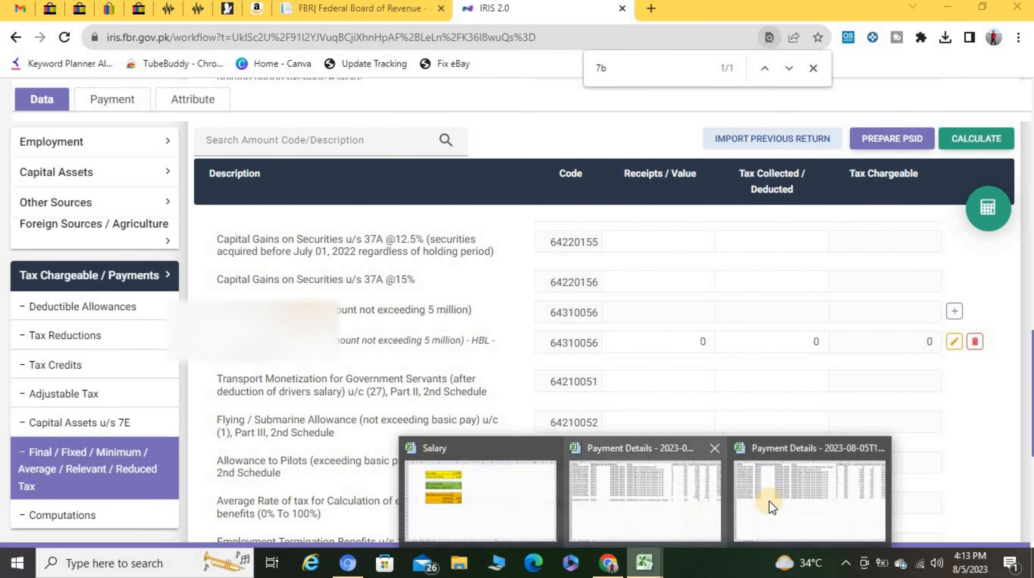
left_click(529, 506)
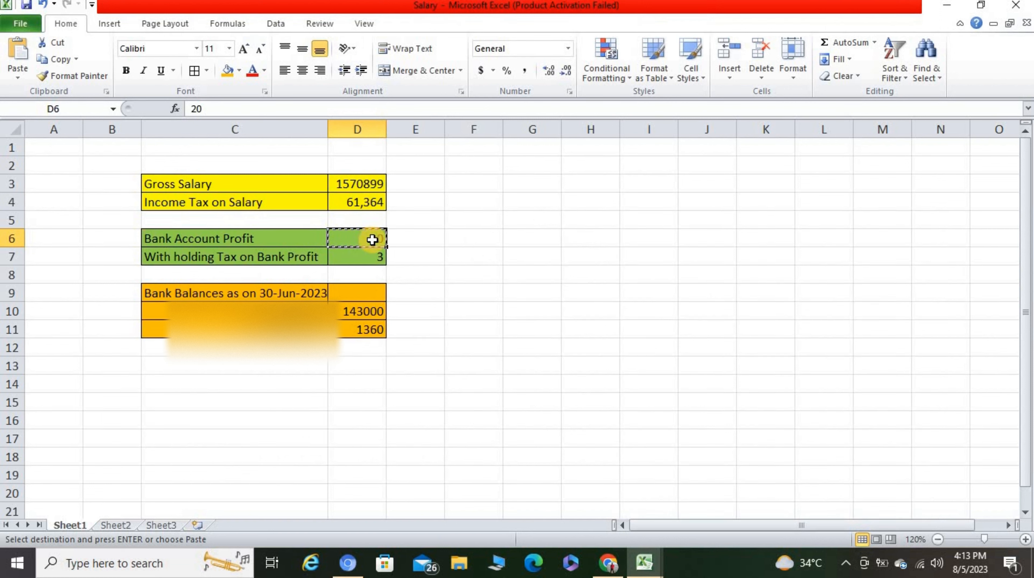
left_click(609, 563)
left_click(711, 340)
key("Tab")
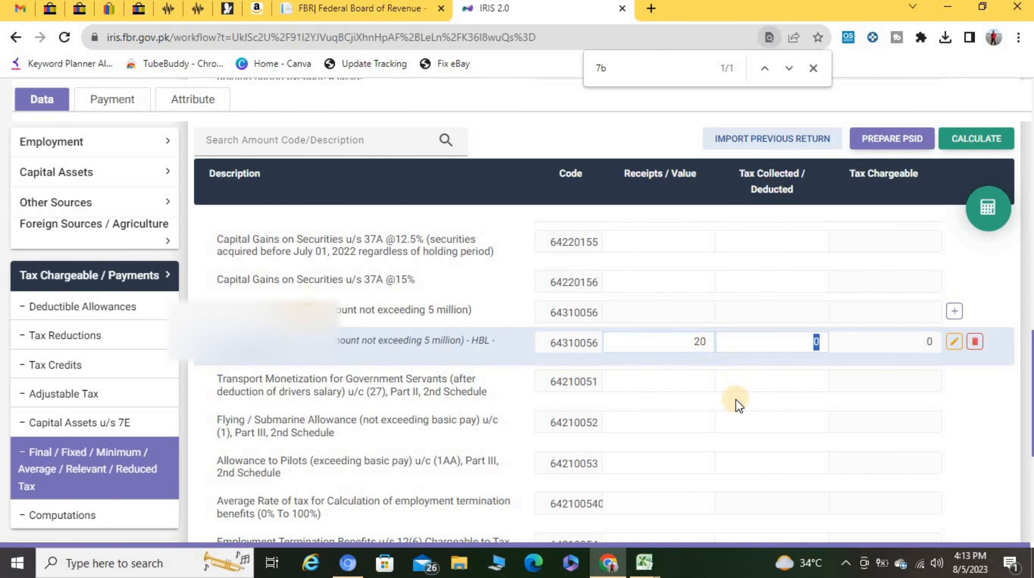
mouse_move(644, 561)
left_click(512, 499)
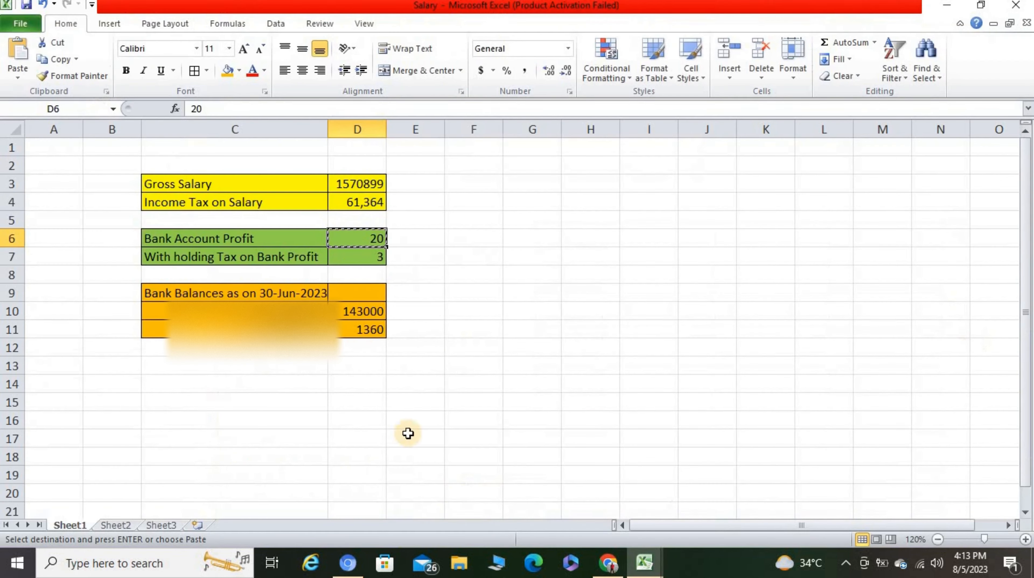
left_click(368, 261)
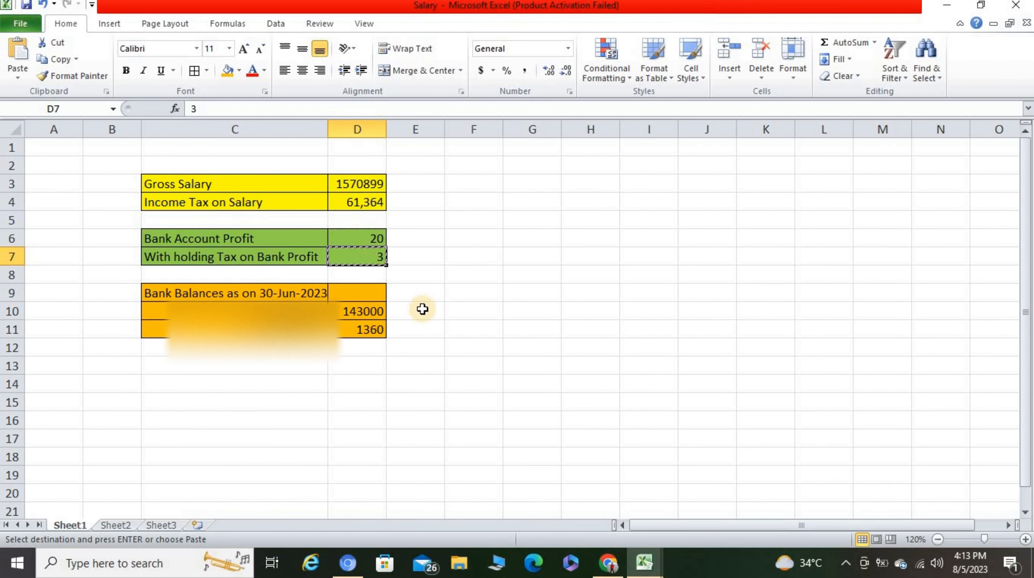
key("ctrl+c")
left_click(607, 562)
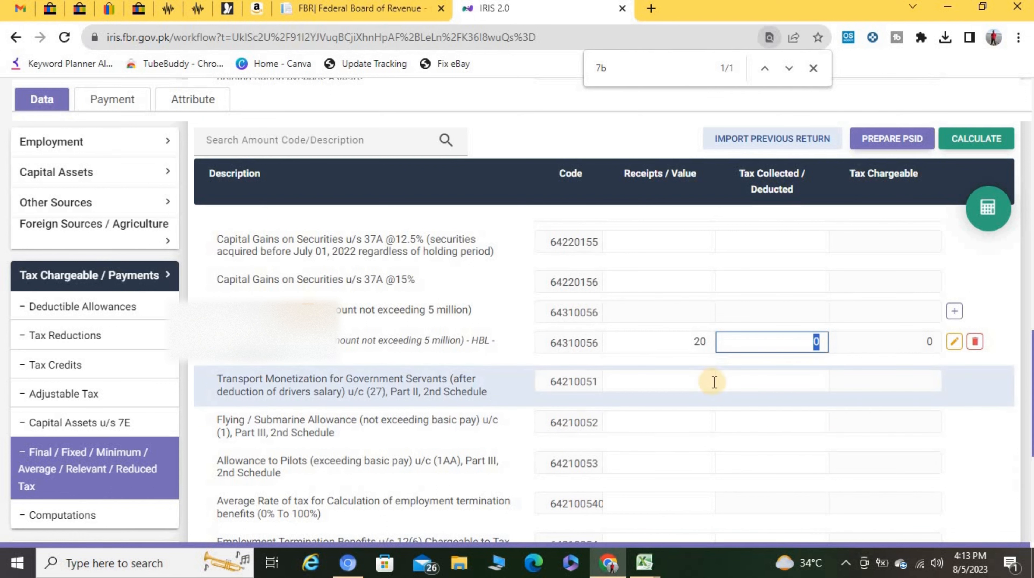
left_click(713, 382)
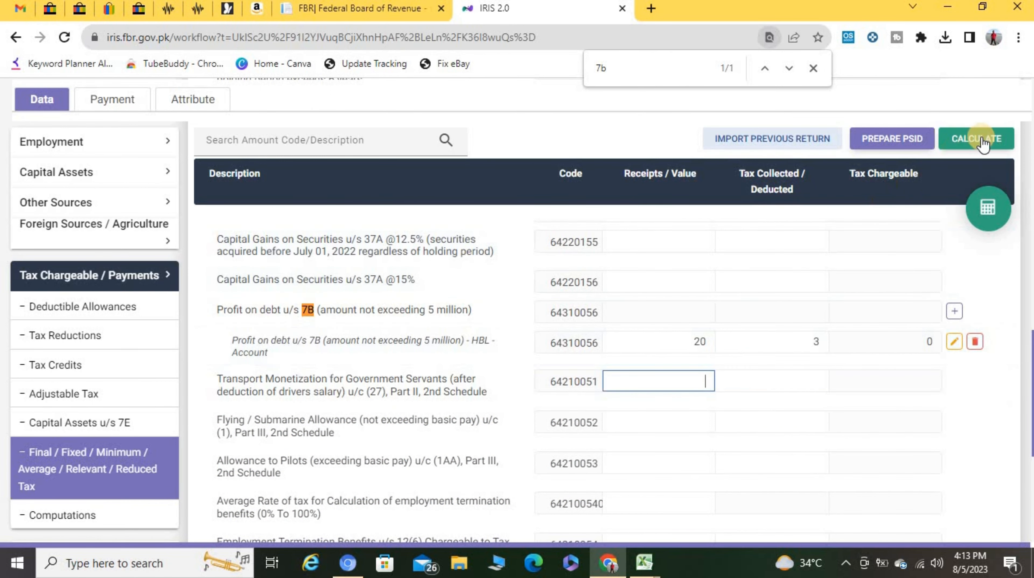
left_click(982, 139)
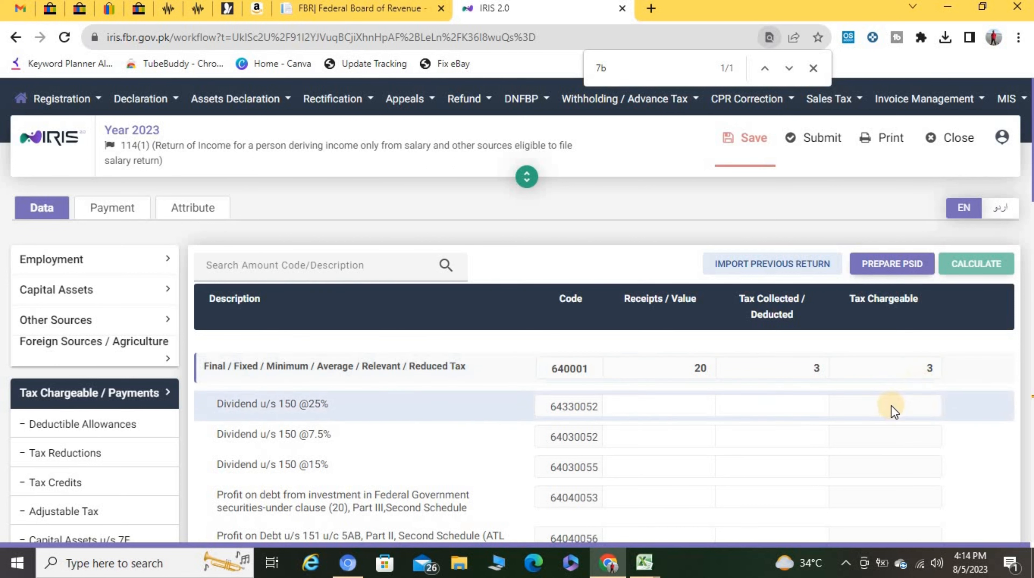
Step: Recheck the computations summary, then bring up the Salary workbook showing bank profit 20 and tax 3
scroll(124, 420, "down", 3)
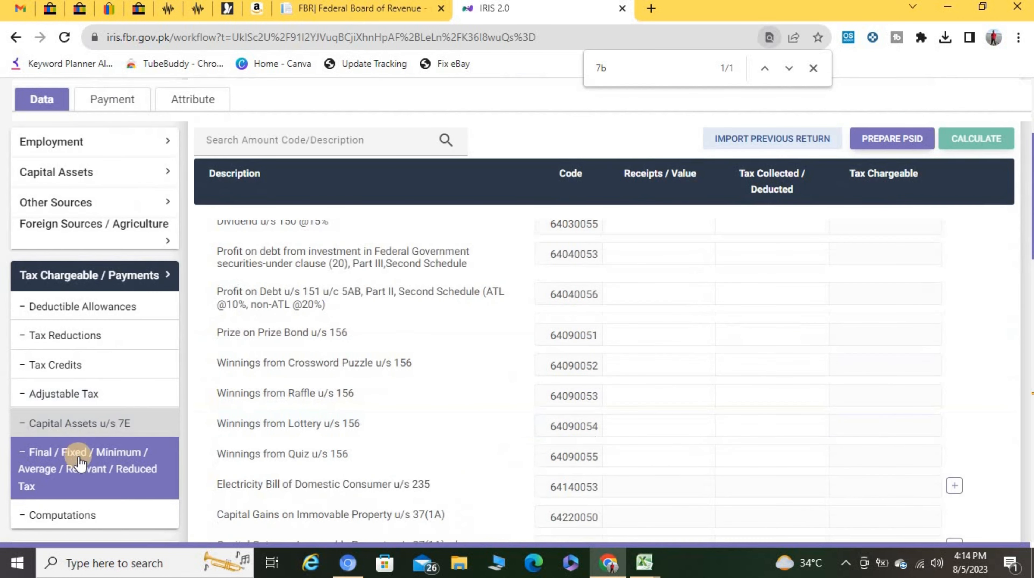
left_click(65, 511)
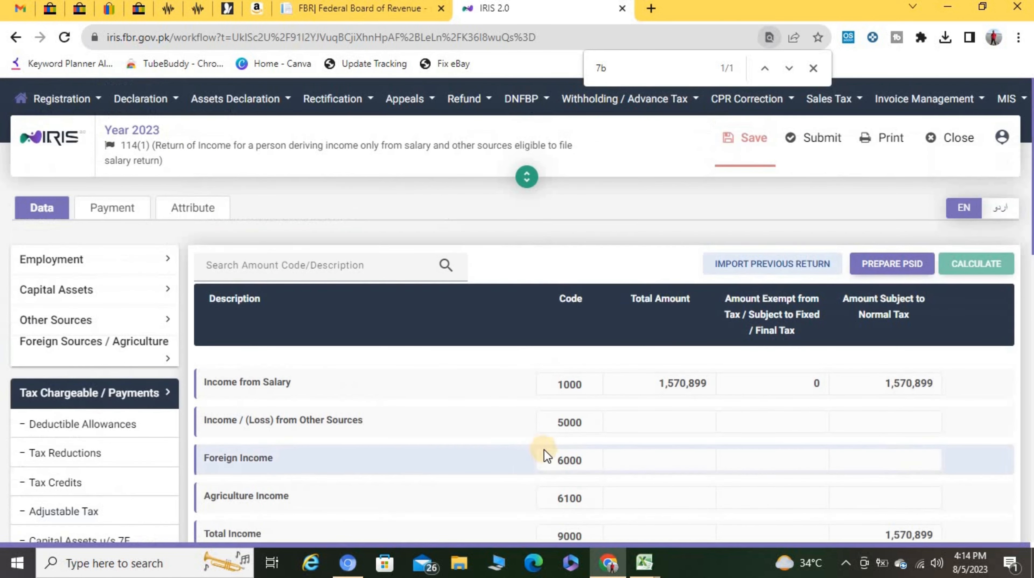
scroll(544, 449, "down", 5)
scroll(544, 452, "down", 3)
scroll(544, 452, "up", 5)
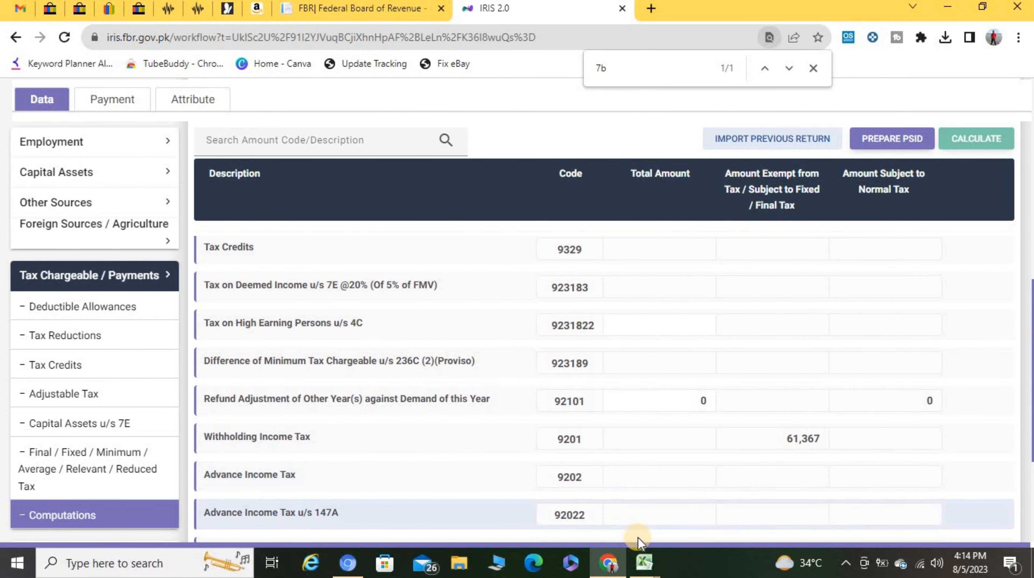
mouse_move(647, 564)
left_click(431, 473)
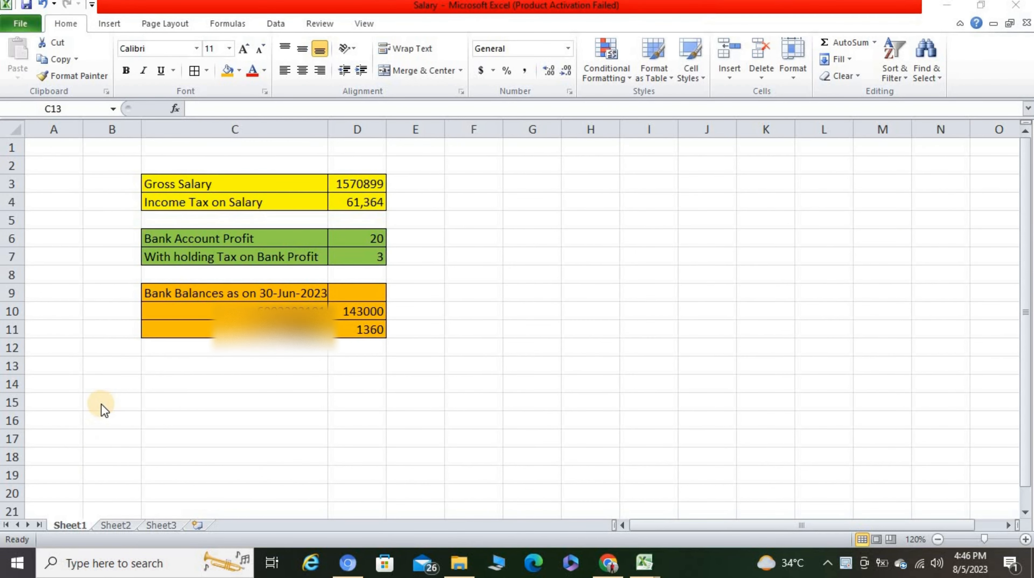
Step: Open Personal Assets / Liabilities in IRIS, then select the first bank account number in Excel cell C10
left_click(609, 562)
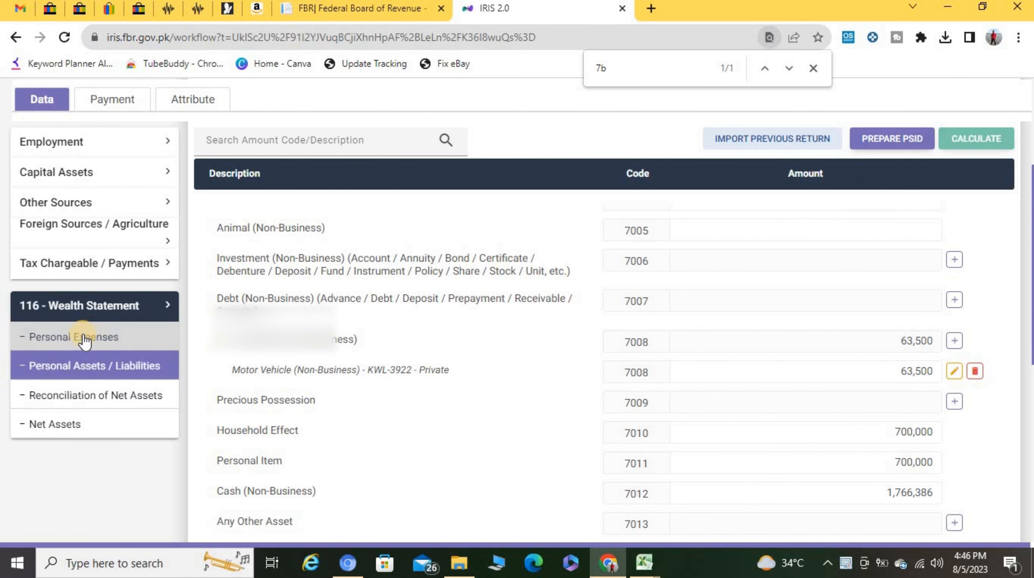
left_click(84, 368)
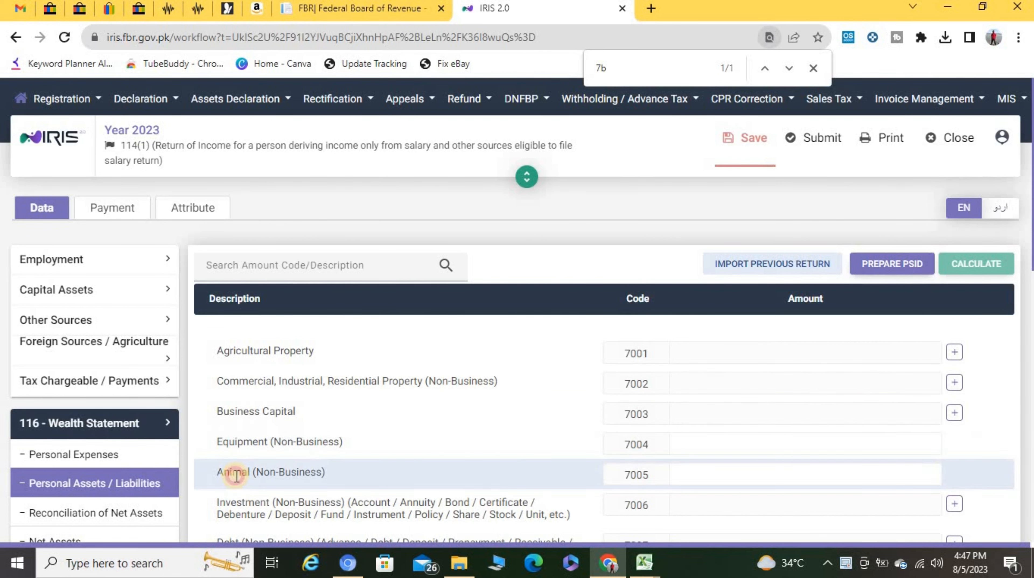
left_click_drag(237, 502, 320, 514)
scroll(366, 485, "down", 5)
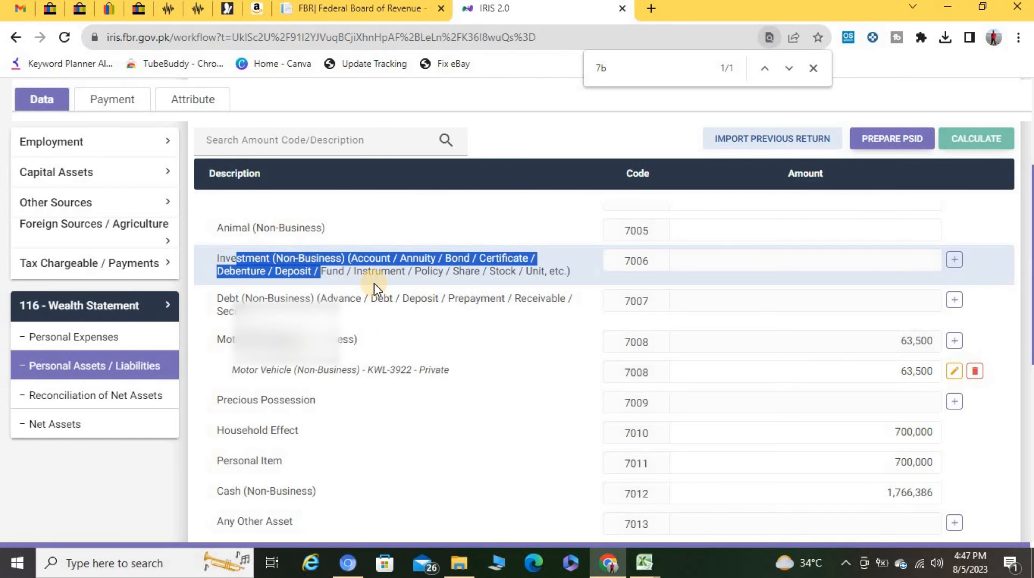
left_click(646, 571)
left_click(476, 489)
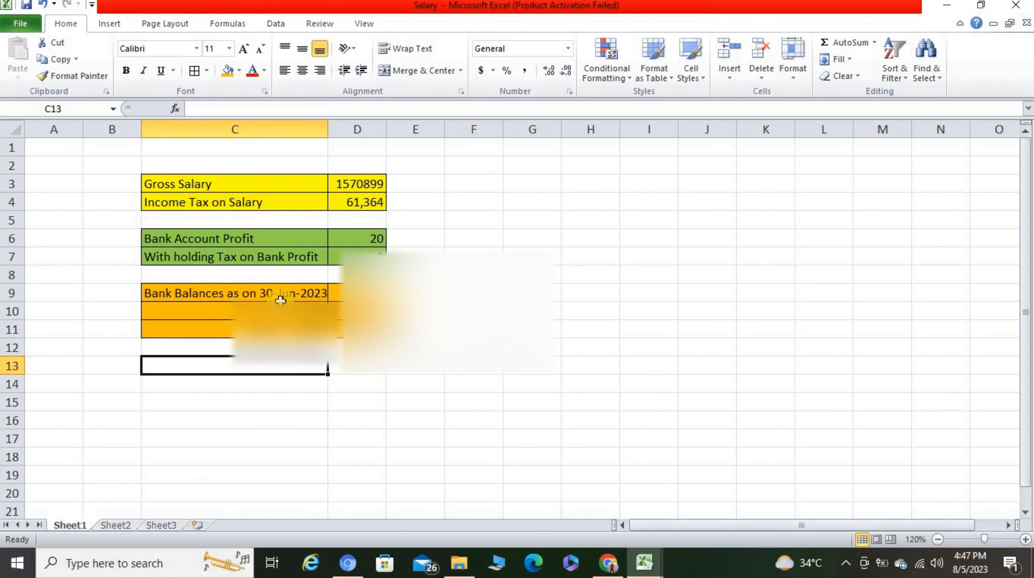
left_click(277, 306)
Step: Add the first bank account under Investment (7006) with a balance of 143,000
key("ctrl+c")
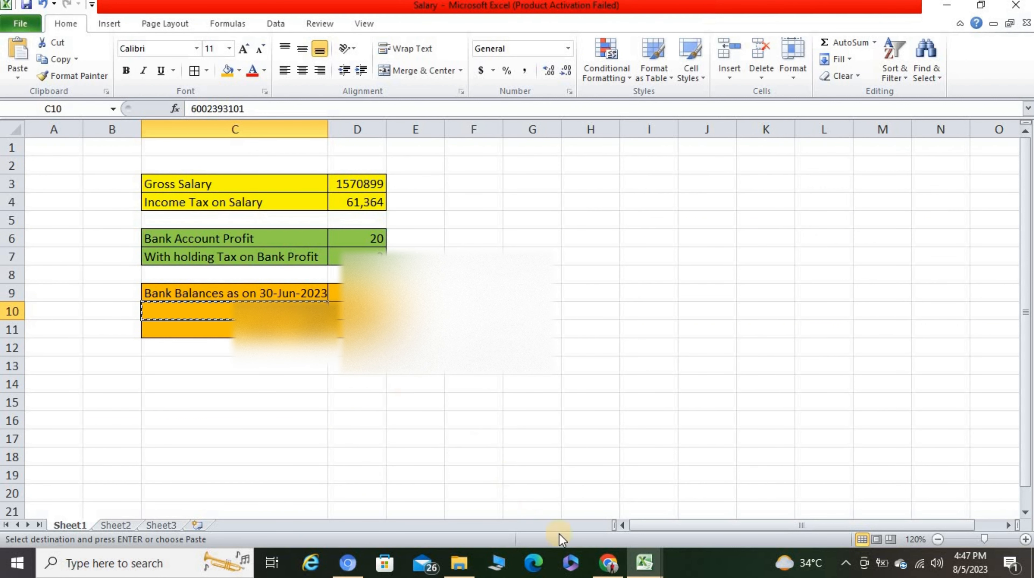
left_click(607, 562)
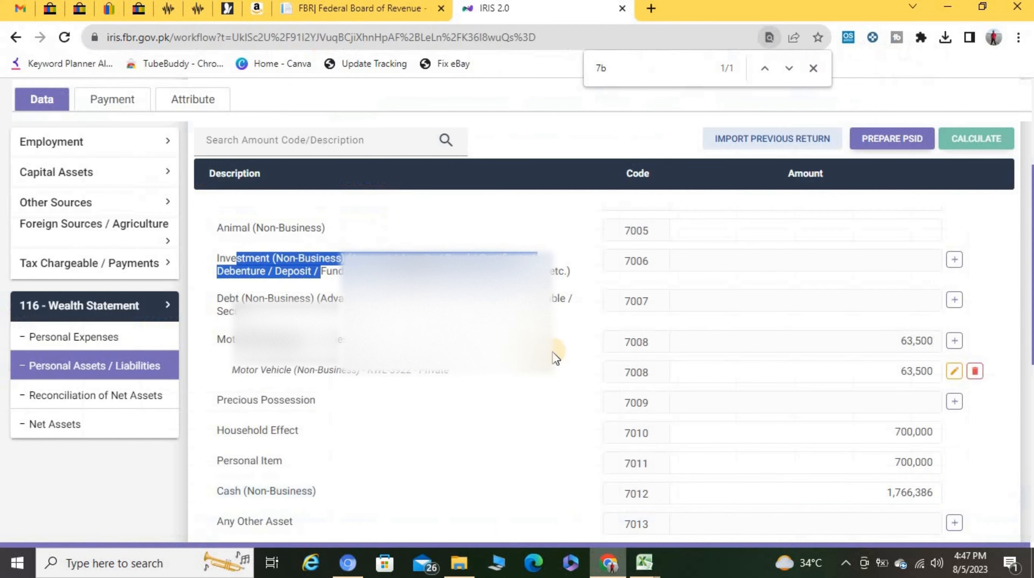
left_click(958, 260)
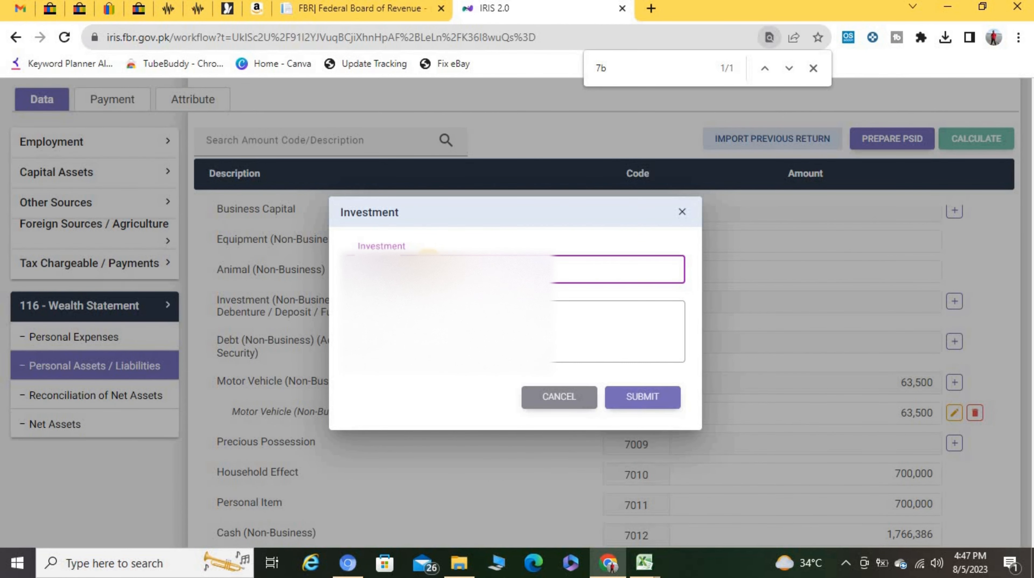
key("Tab")
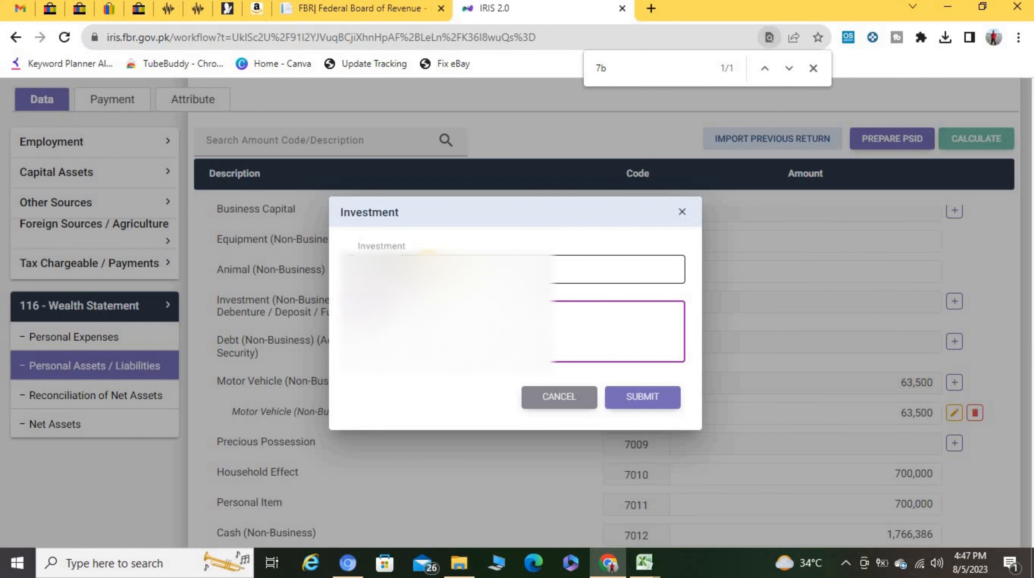
key("Tab")
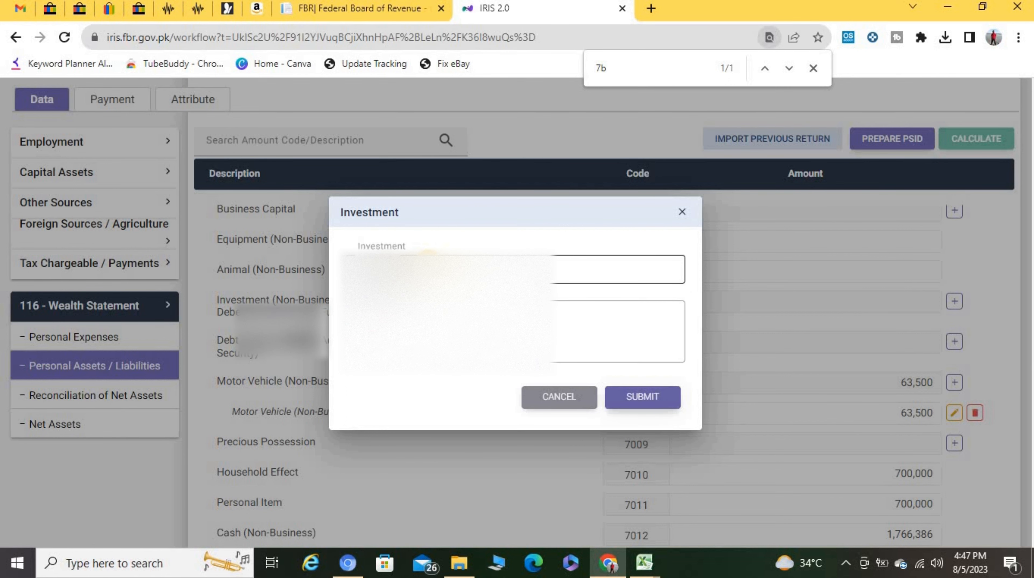
left_click(641, 402)
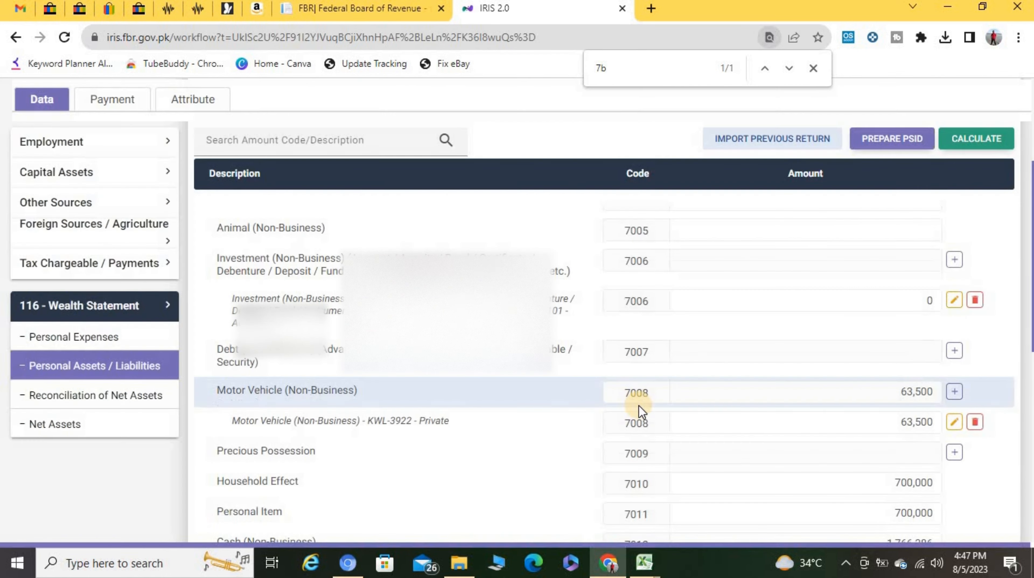
mouse_move(644, 562)
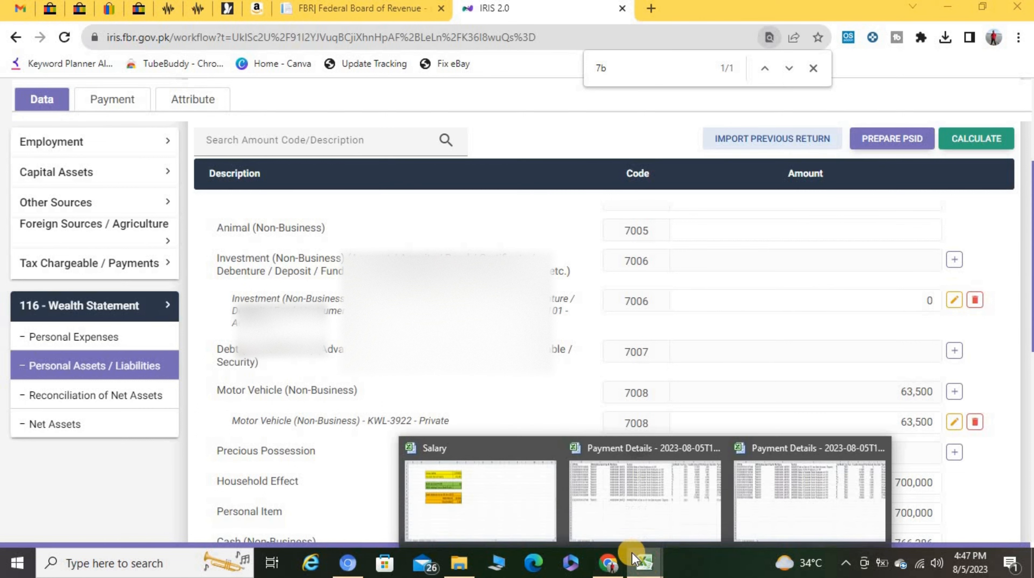
left_click(467, 480)
left_click(363, 311)
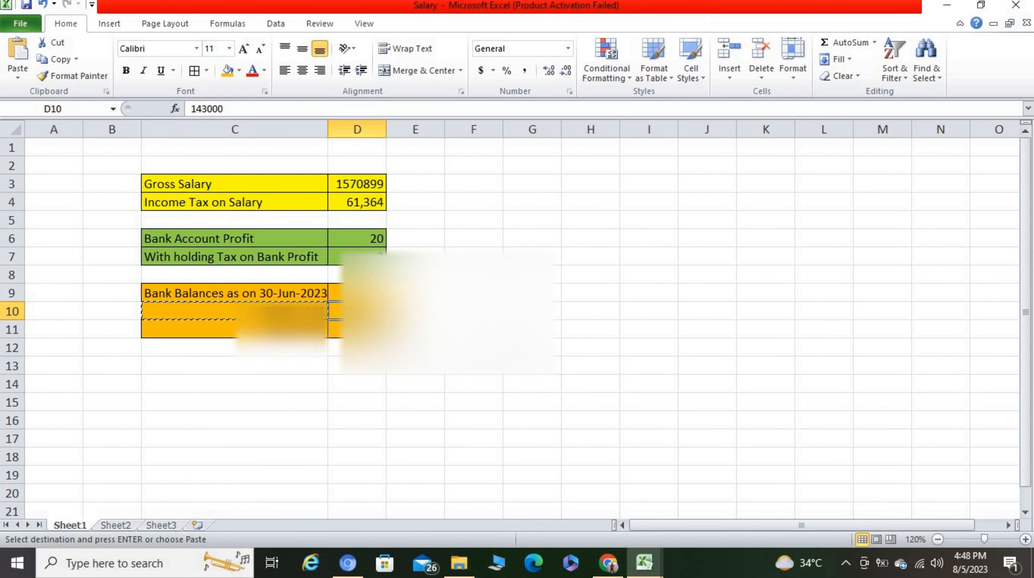
left_click(608, 563)
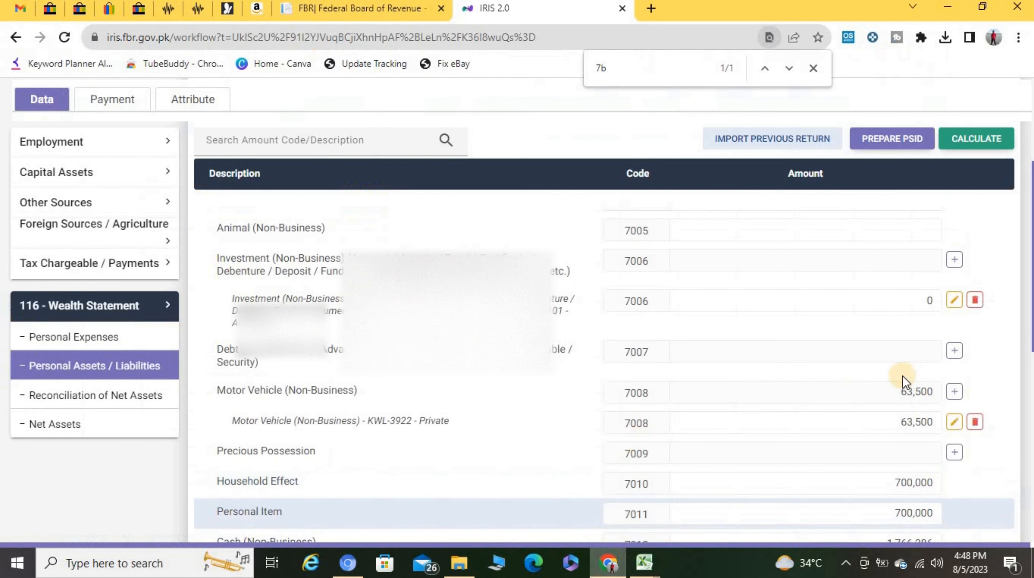
left_click(937, 306)
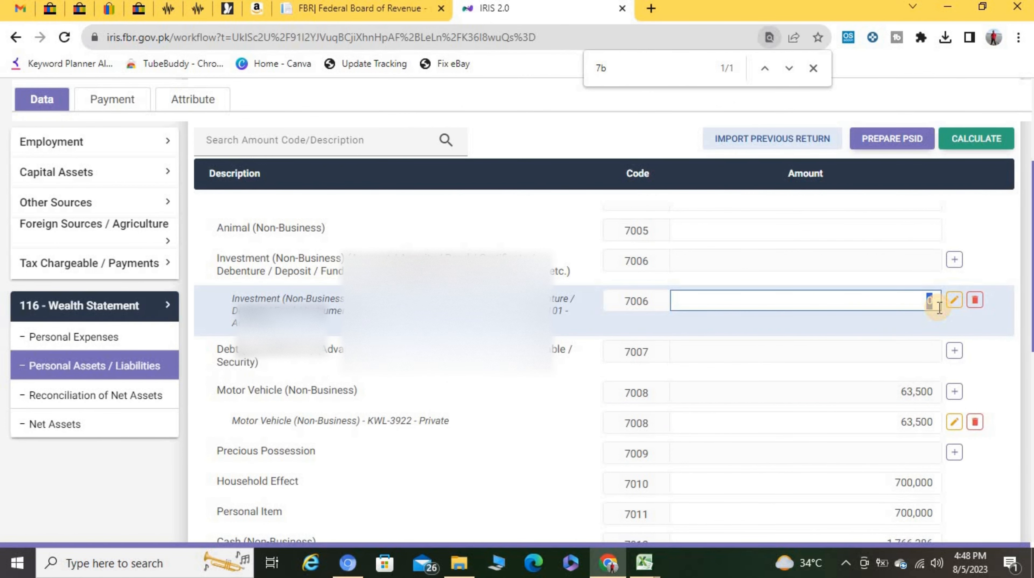
key("ctrl+v")
Step: Add the second bank account under 7006 with balance 1,360 and recalculate, totalling 144,360
left_click(906, 422)
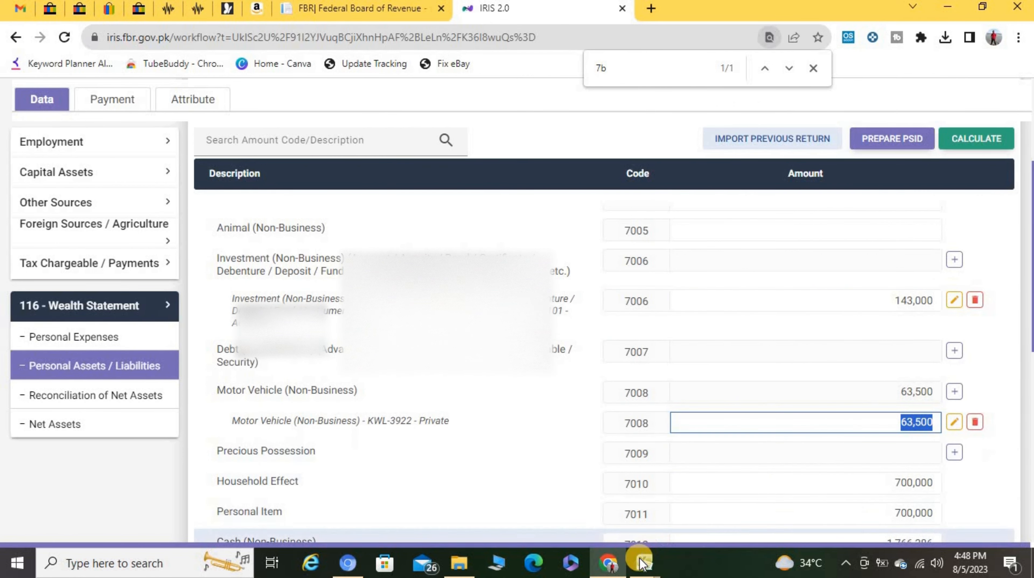
left_click(641, 561)
left_click(471, 484)
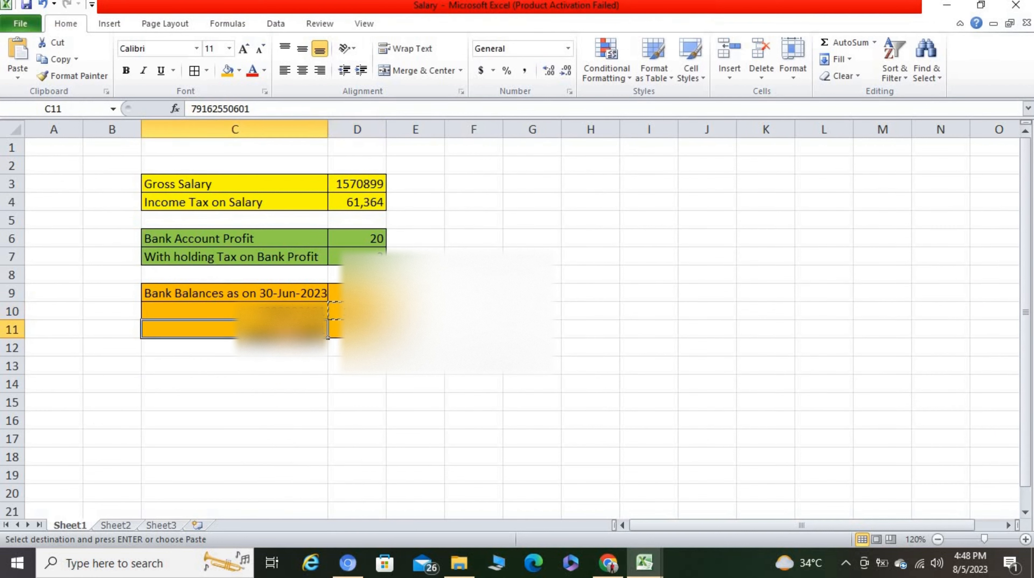
left_click(608, 561)
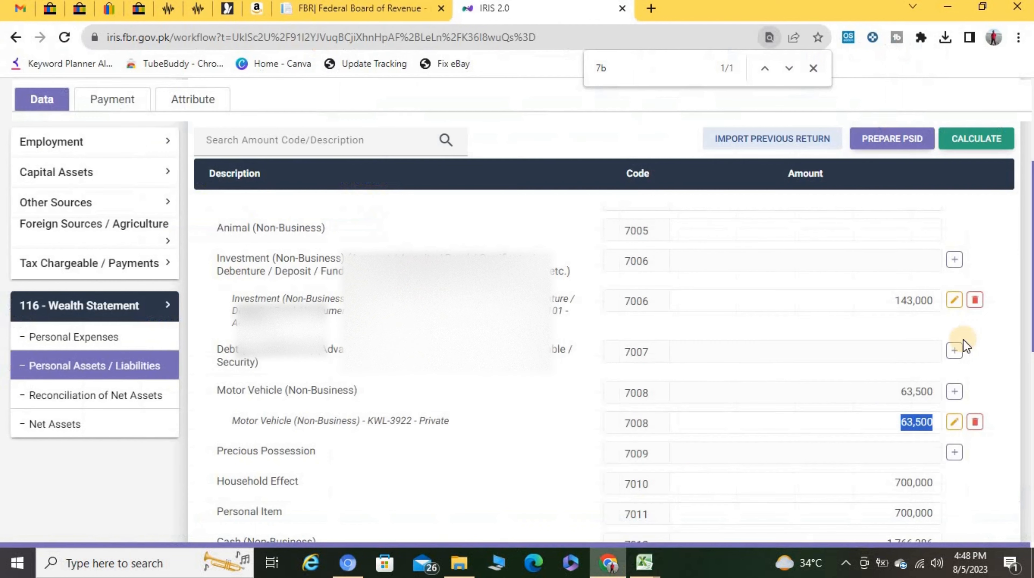
left_click(953, 259)
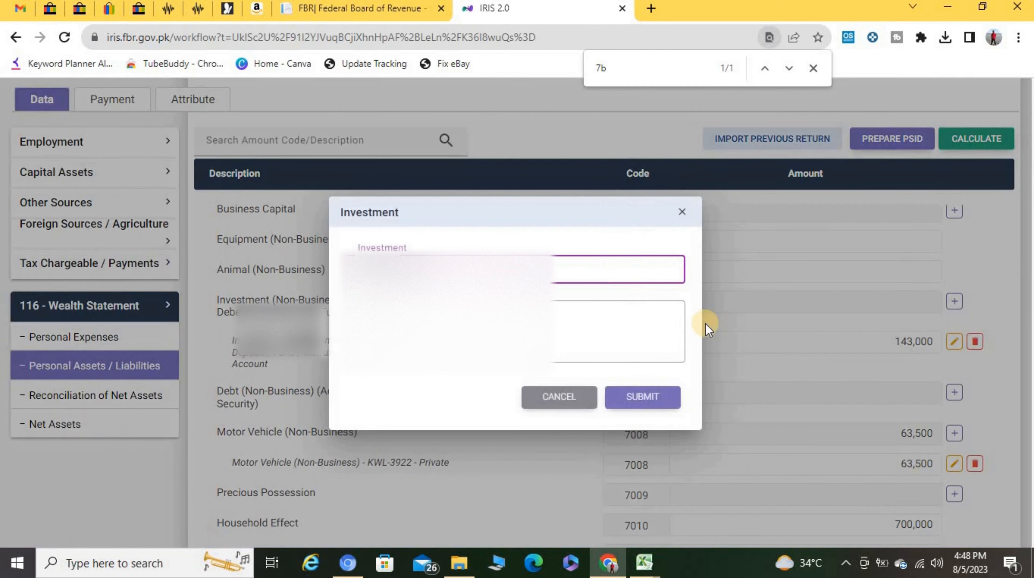
key("Tab")
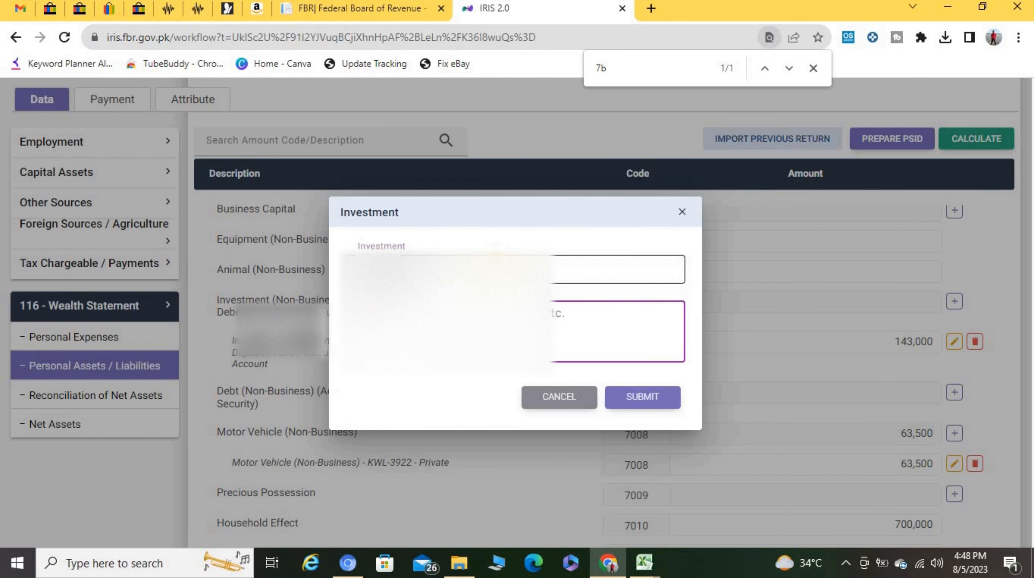
key("Tab")
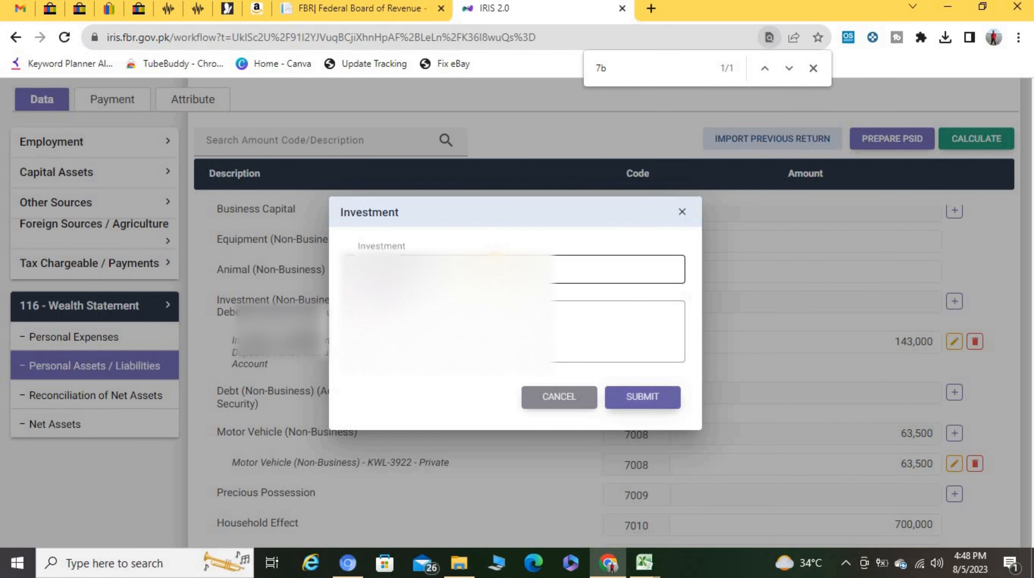
left_click(639, 396)
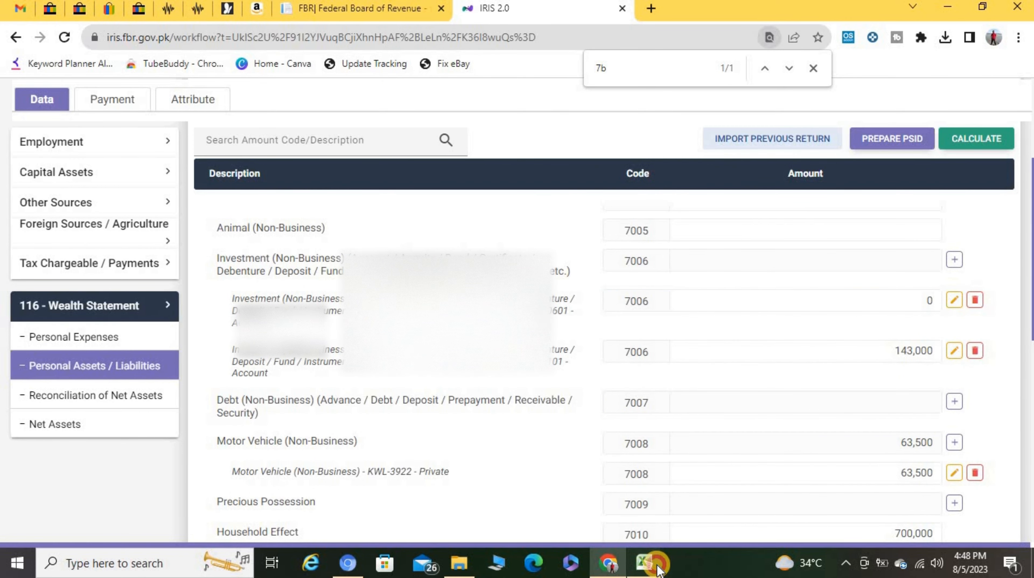
mouse_move(664, 564)
left_click(460, 506)
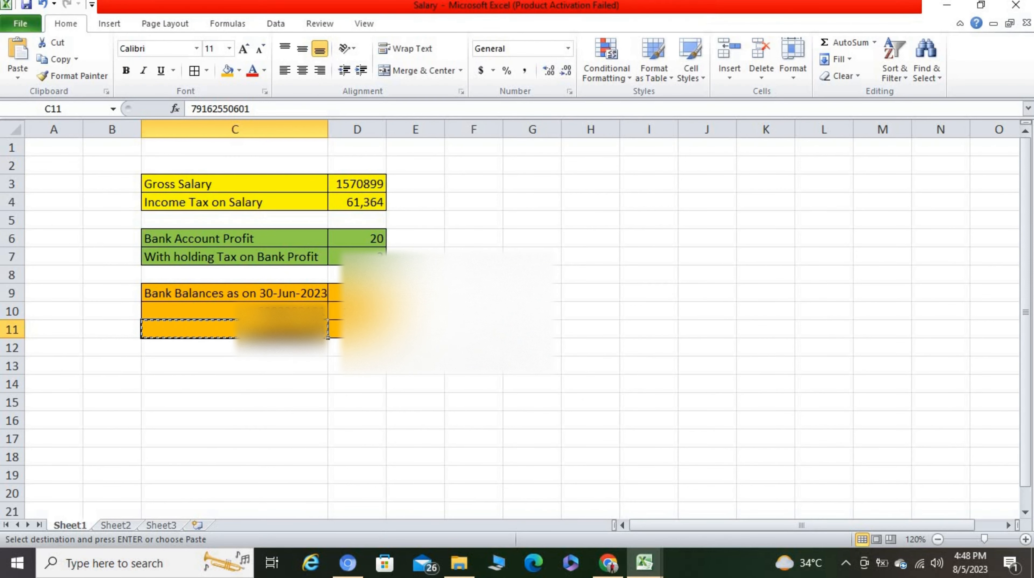
left_click(356, 328)
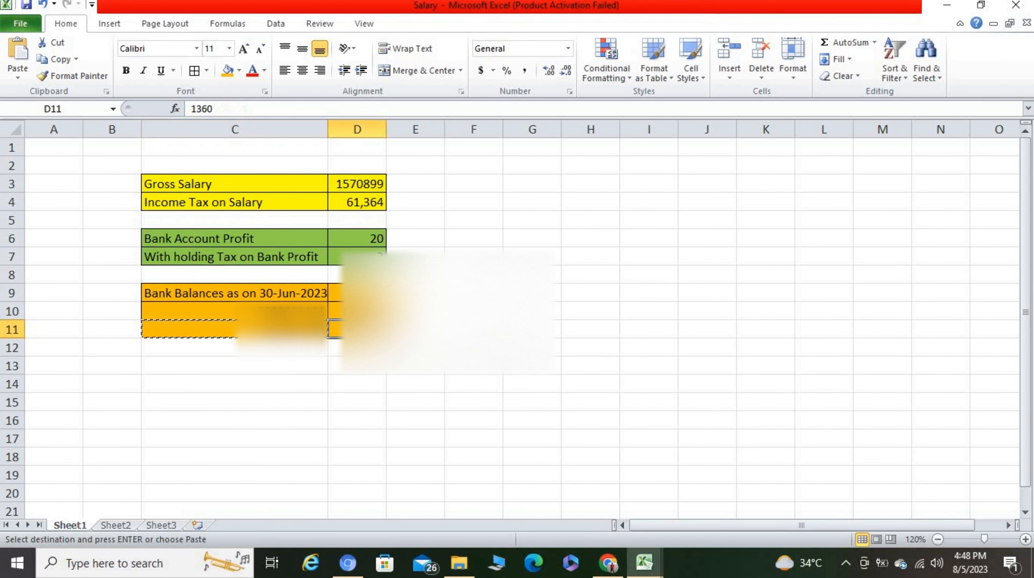
left_click(607, 563)
left_click(940, 302)
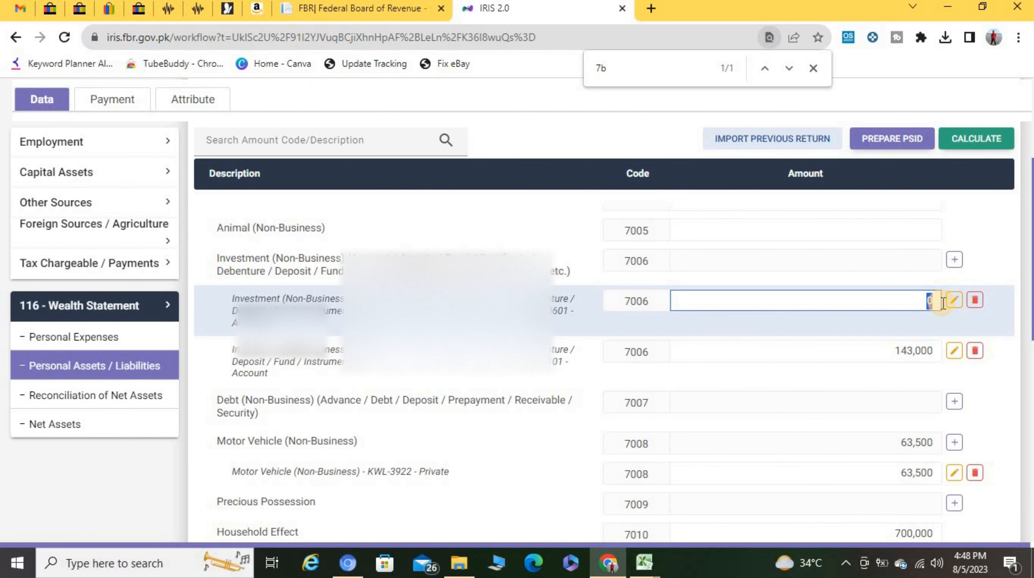
key("Tab")
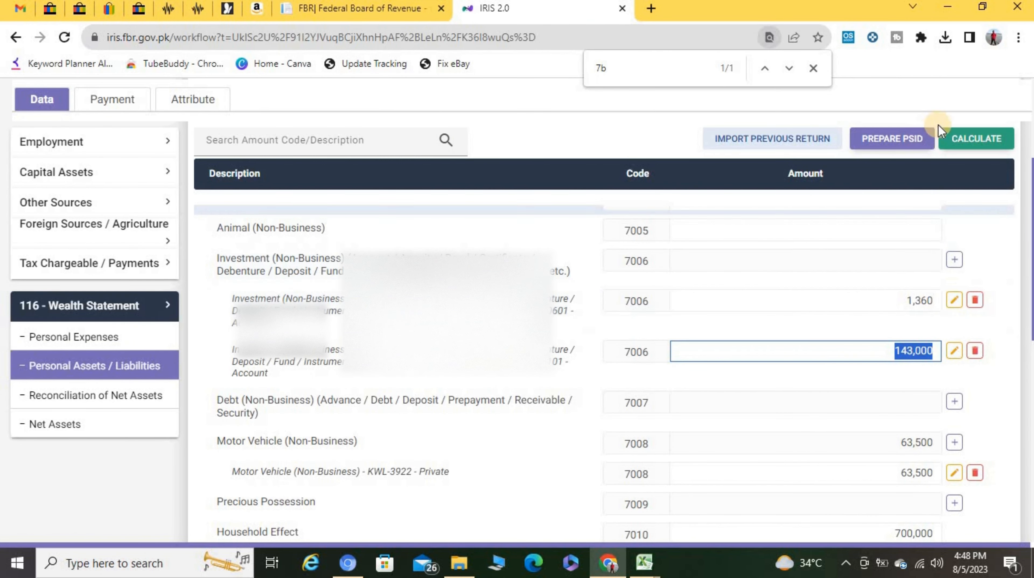
left_click(954, 137)
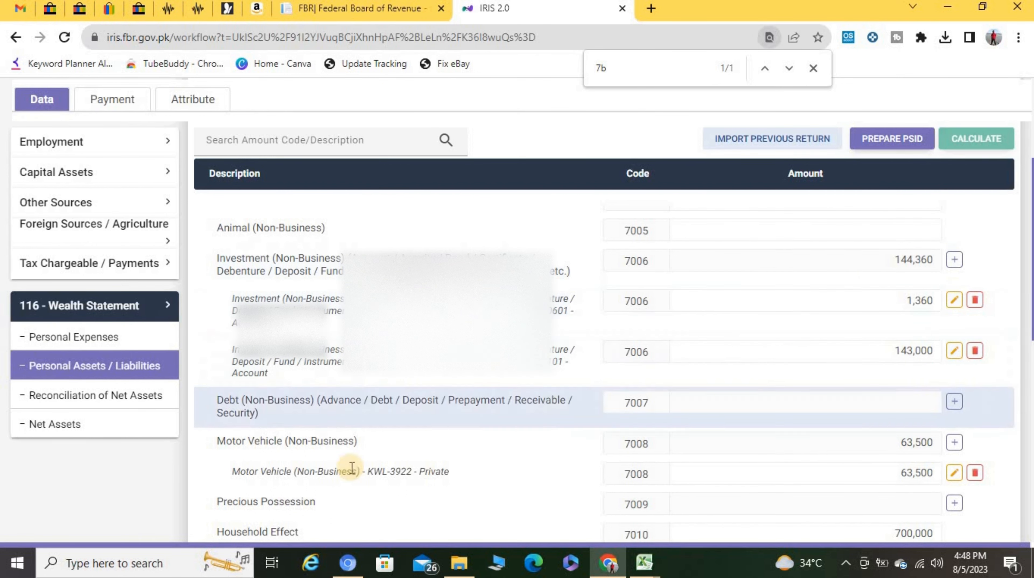
Step: Enter 61,367 in Rates / Taxes / Charge / Cess (7052), checked against the Salary workbook, and recalculate
left_click(66, 338)
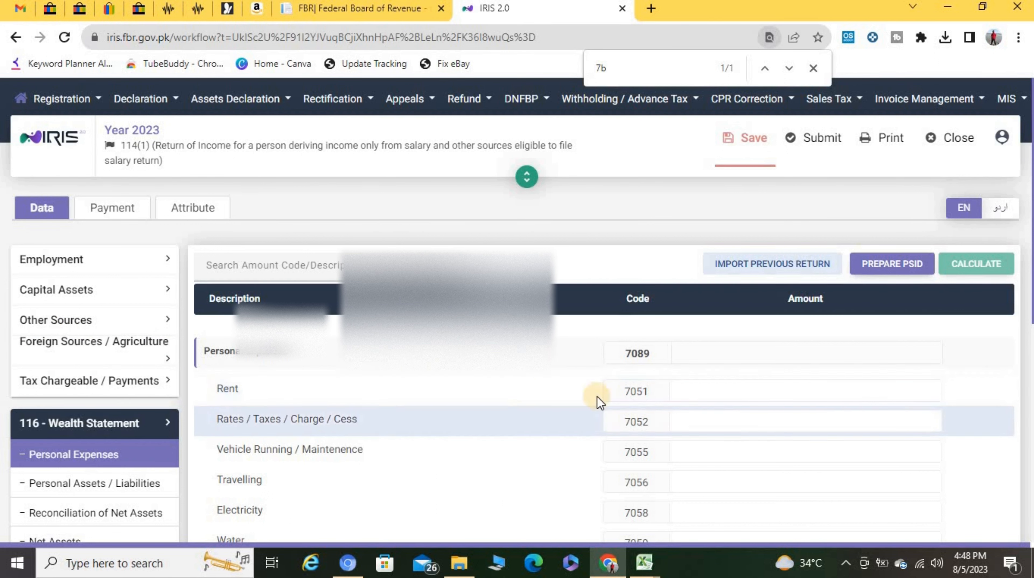
left_click(735, 391)
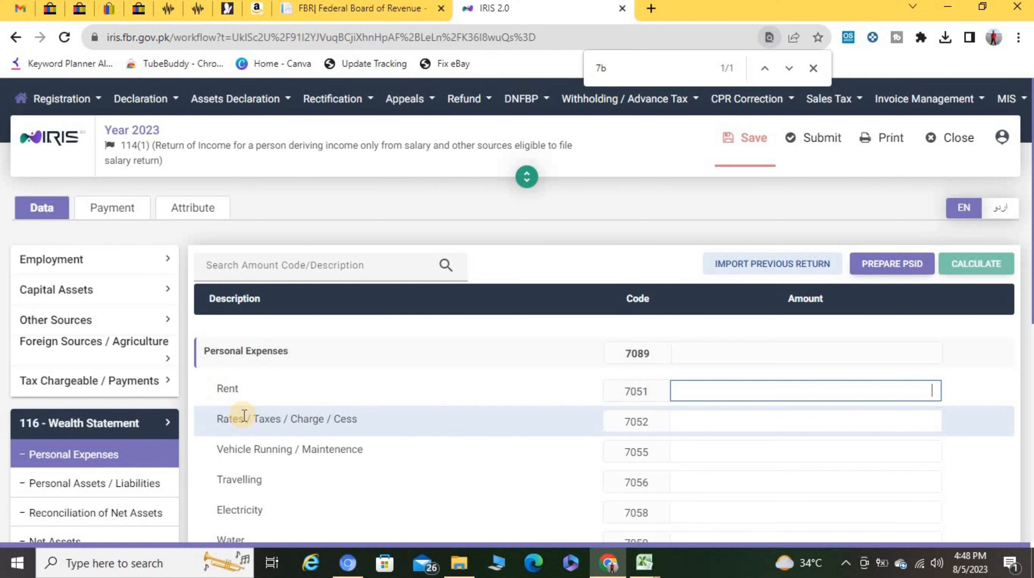
left_click(728, 421)
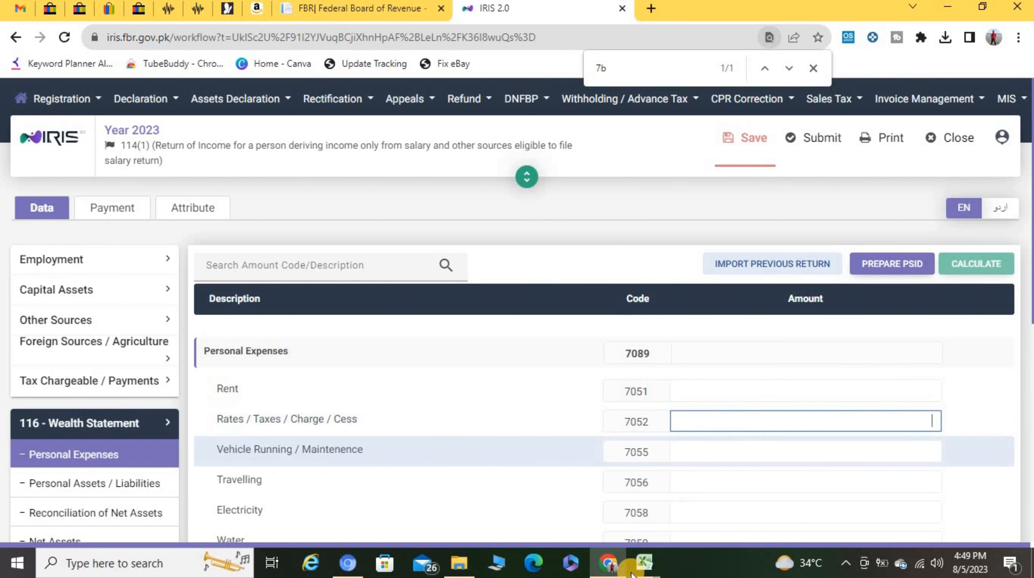
mouse_move(641, 567)
left_click(477, 503)
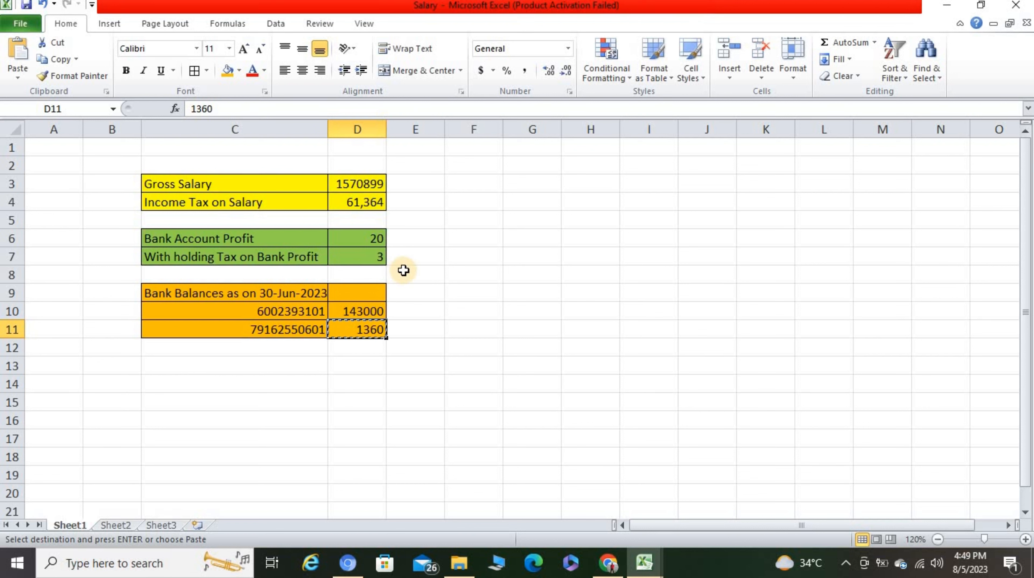
left_click(607, 562)
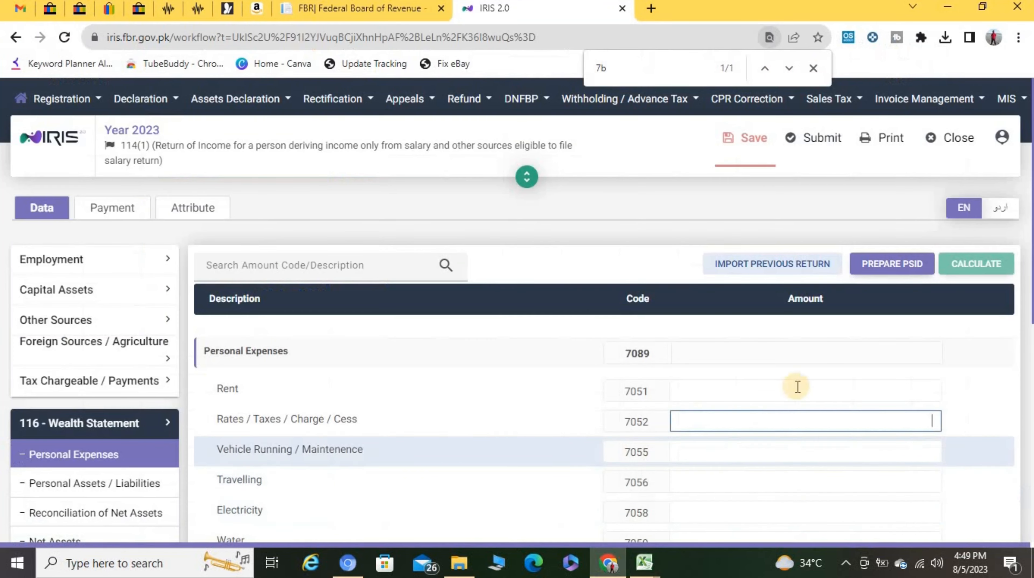
type("61,367")
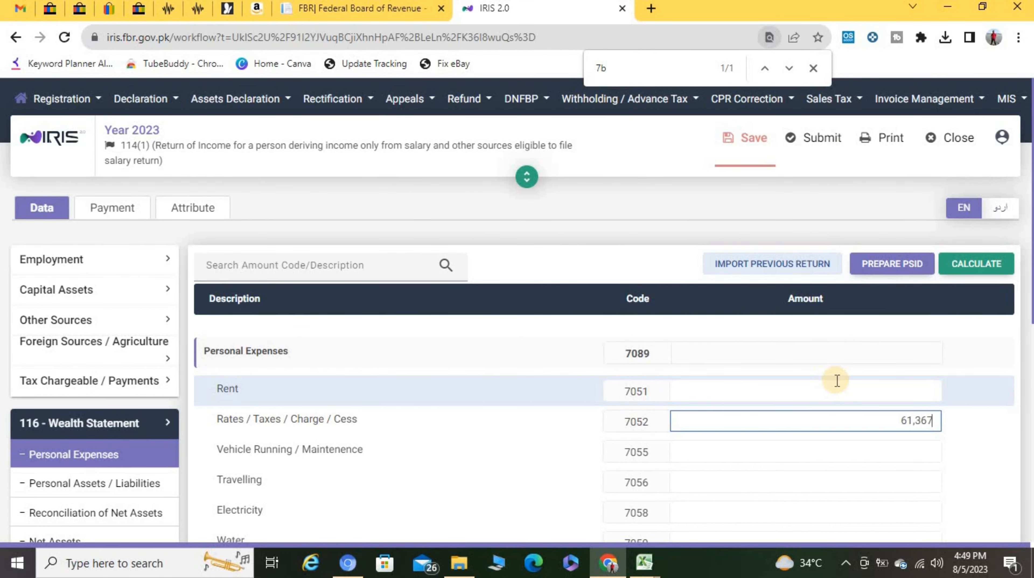
key("Tab")
left_click(996, 263)
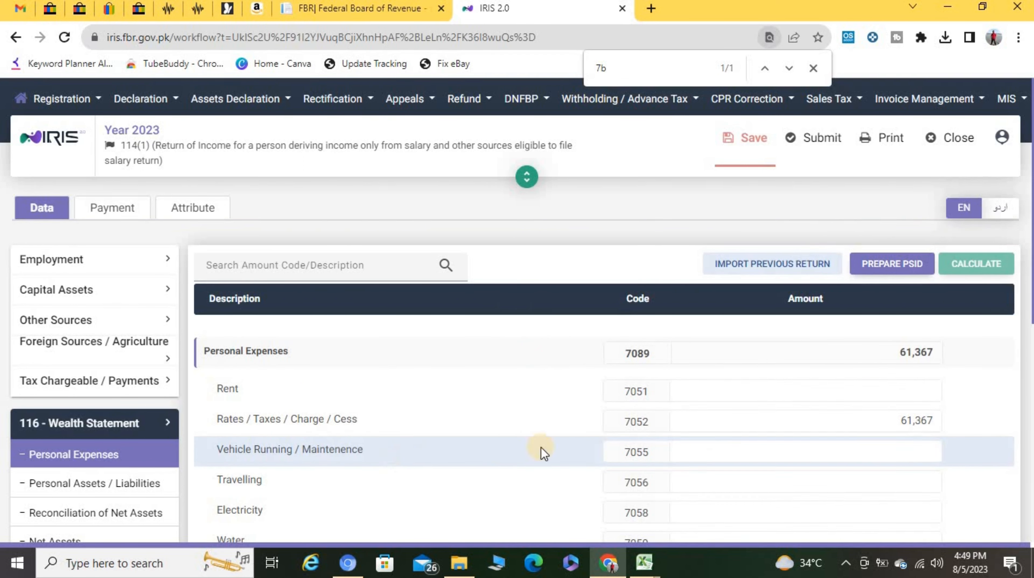
left_click(740, 450)
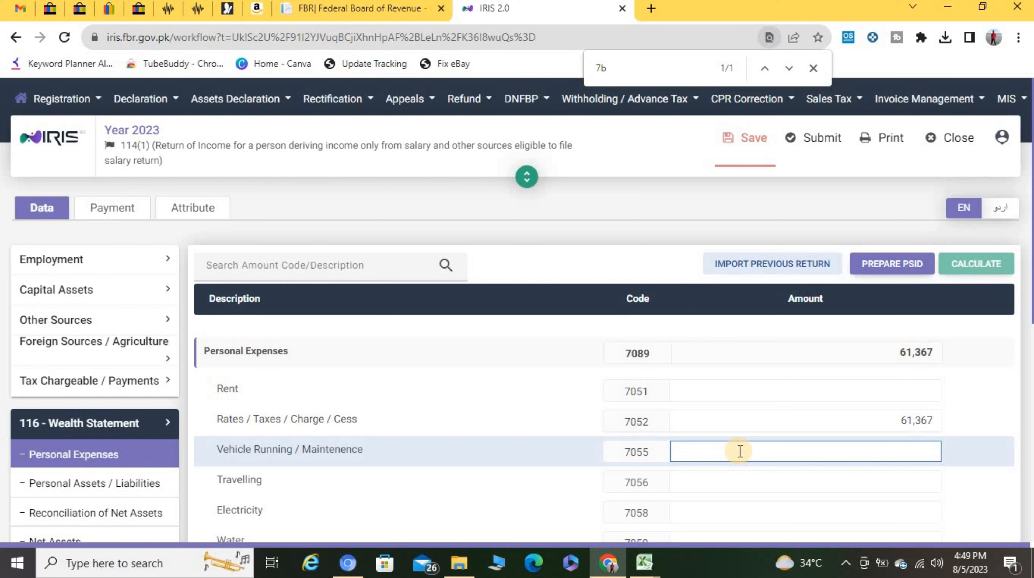
key("Tab")
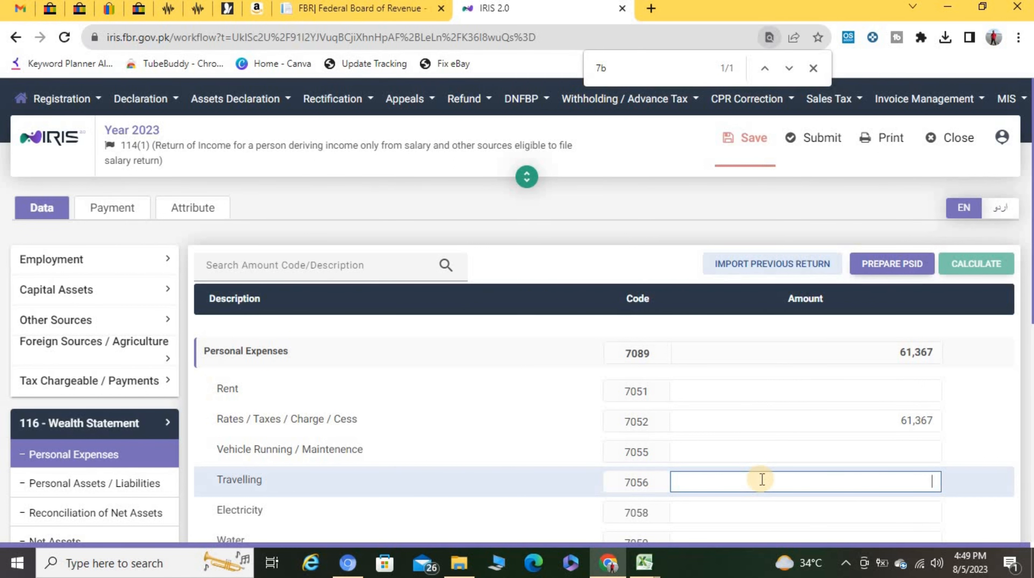
key("Tab")
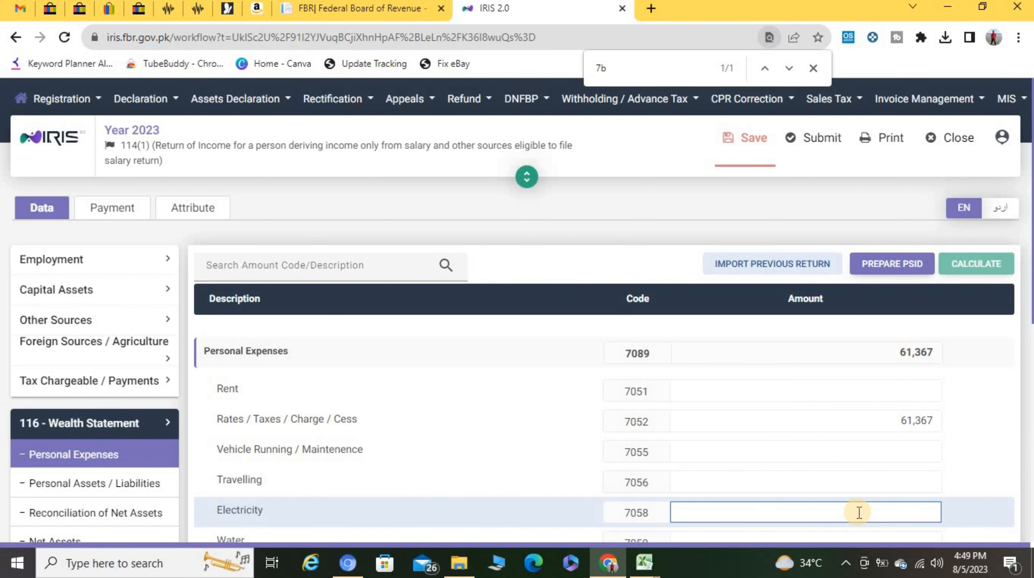
scroll(858, 512, "down", 5)
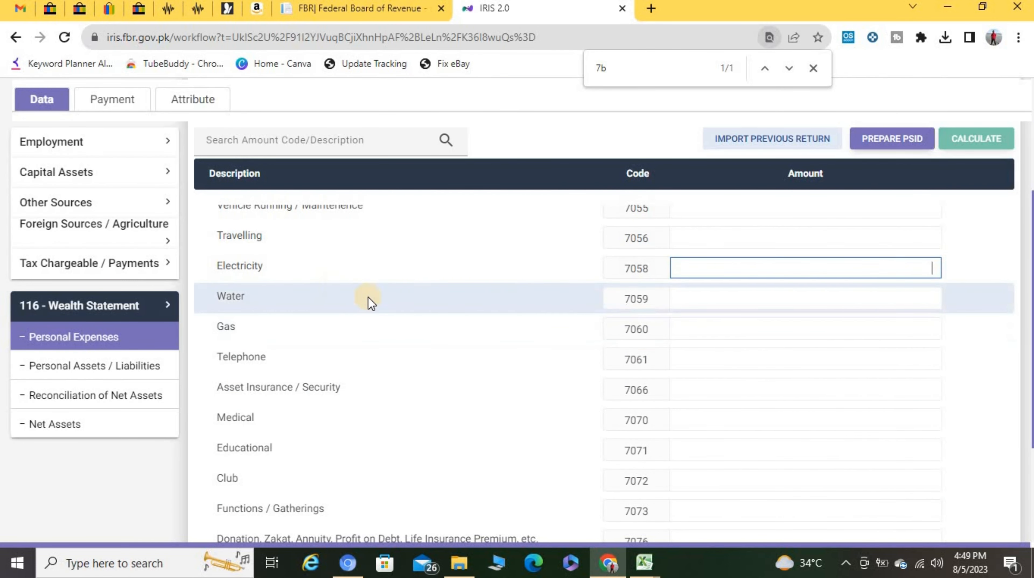
left_click(732, 301)
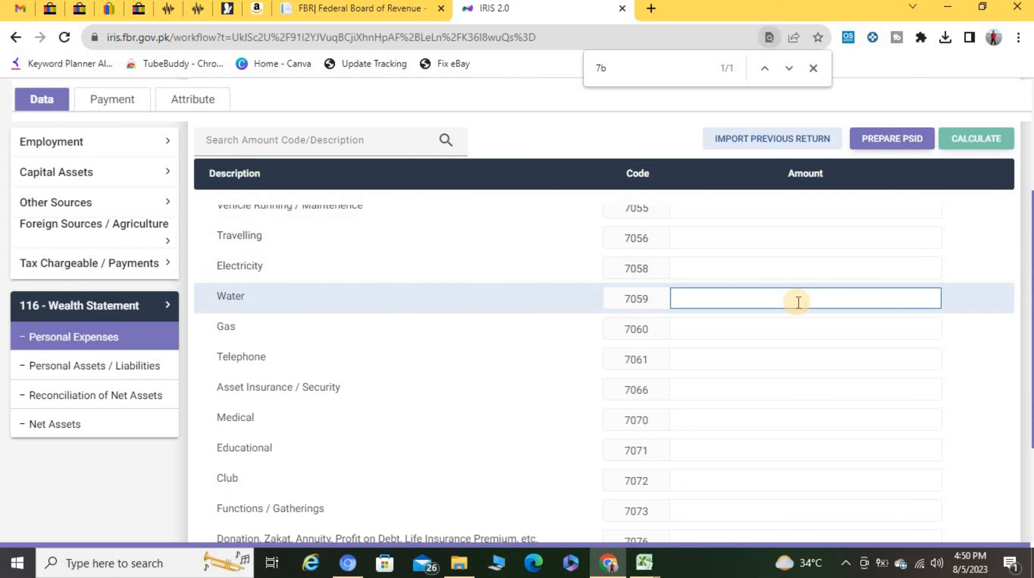
key("Tab")
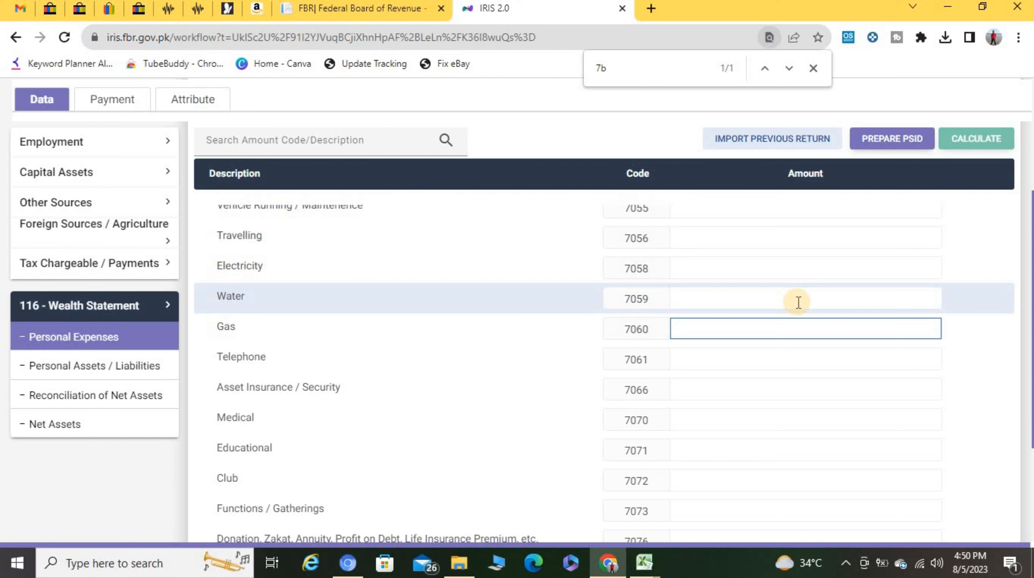
key("Tab")
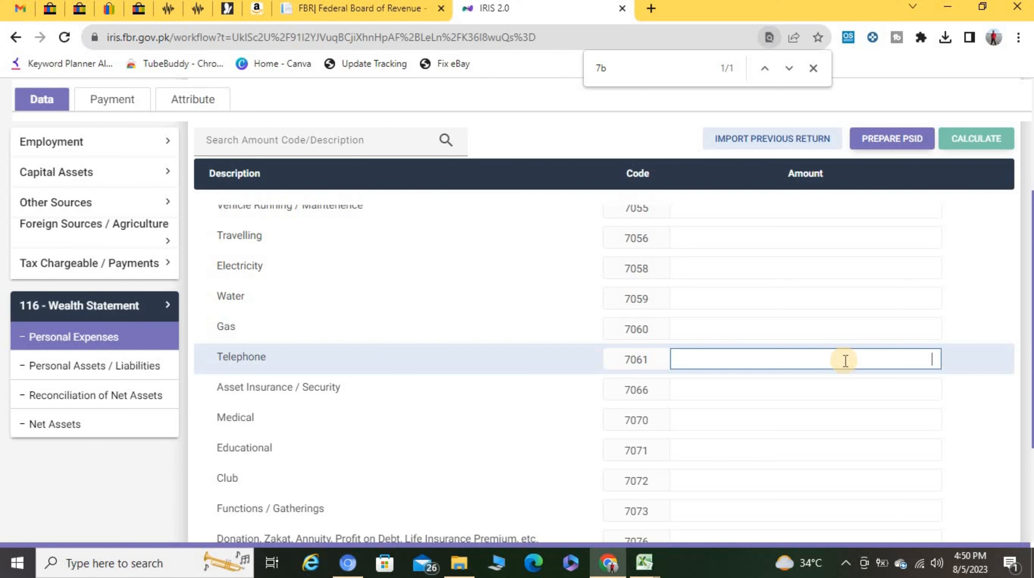
key("Tab")
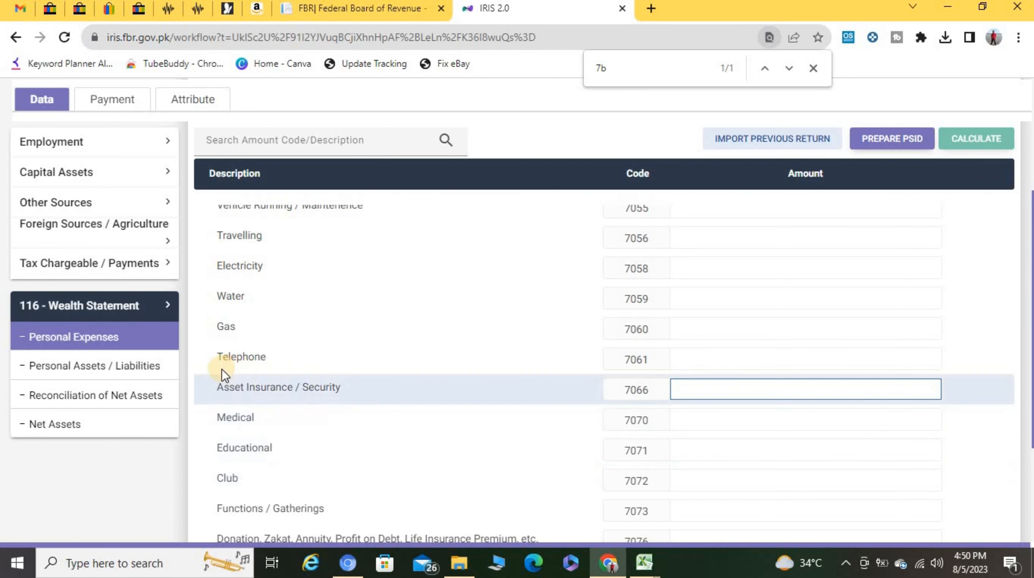
left_click_drag(235, 387, 287, 390)
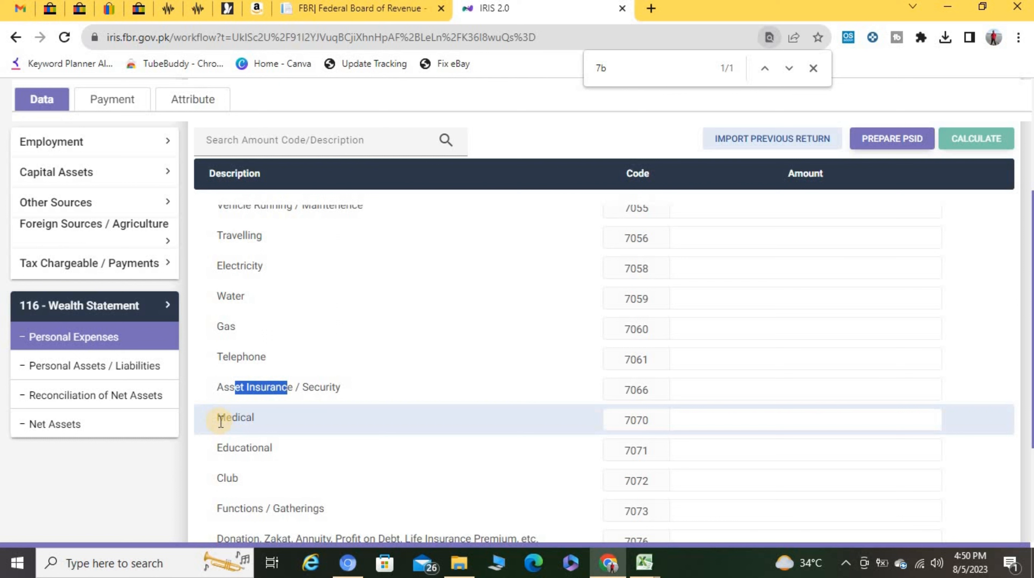
left_click(747, 414)
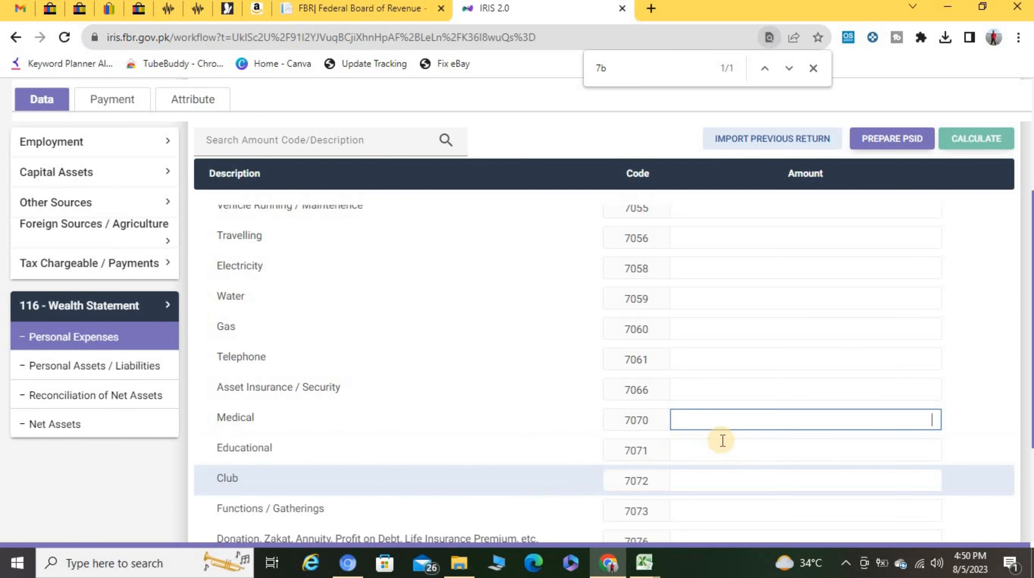
left_click(717, 447)
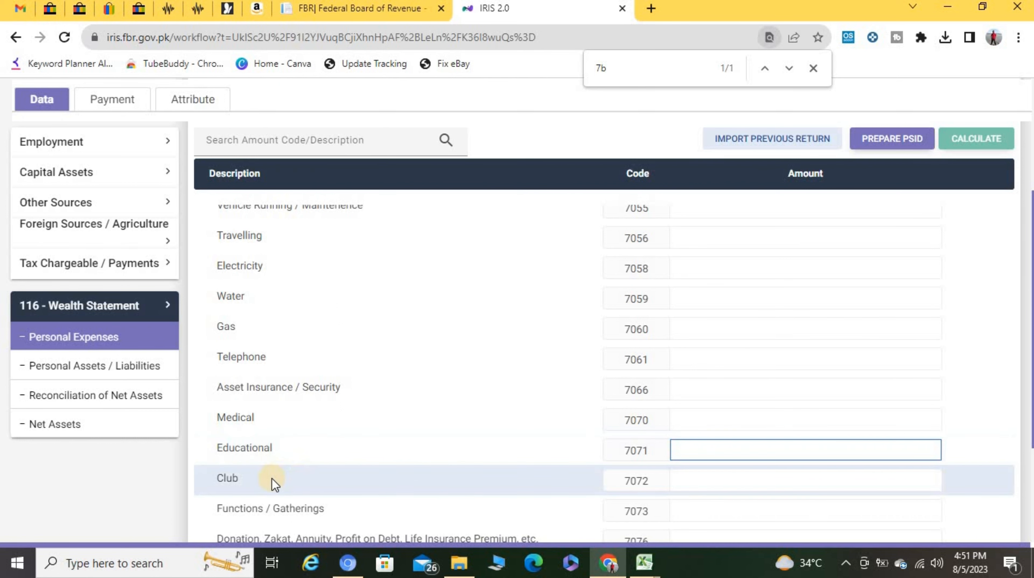
double_click(635, 481)
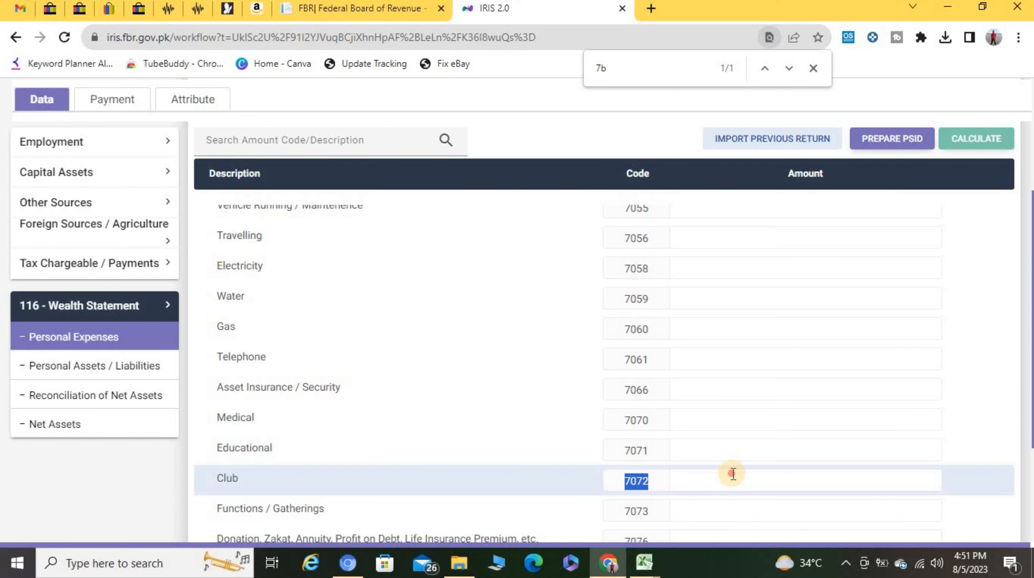
left_click(732, 474)
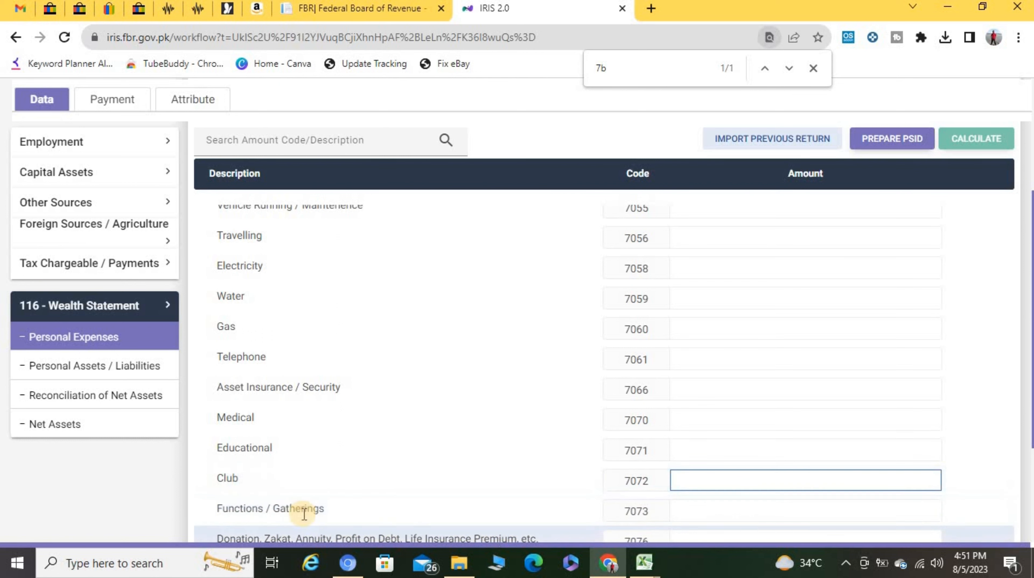
left_click_drag(243, 508, 283, 515)
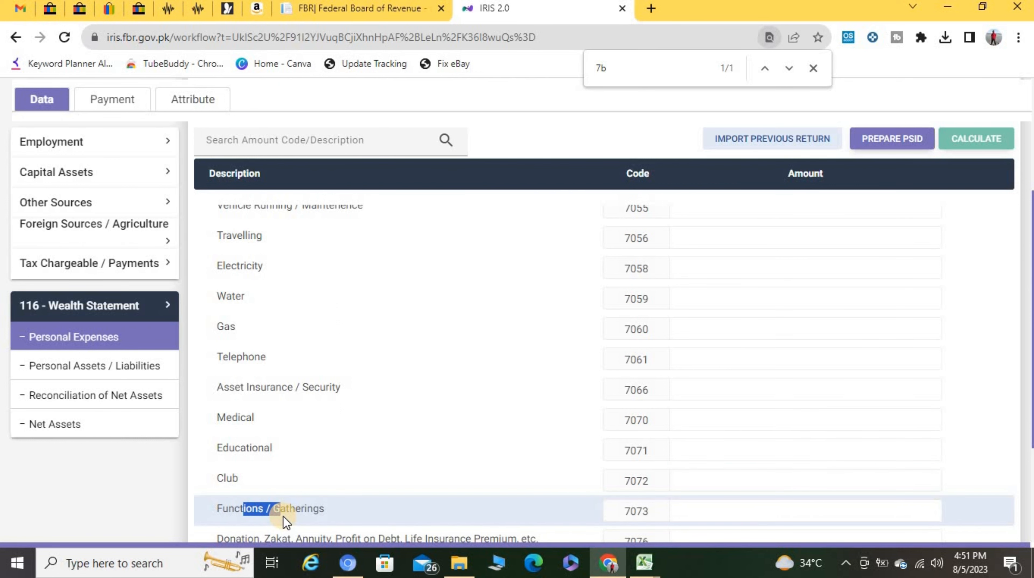
scroll(283, 516, "down", 4)
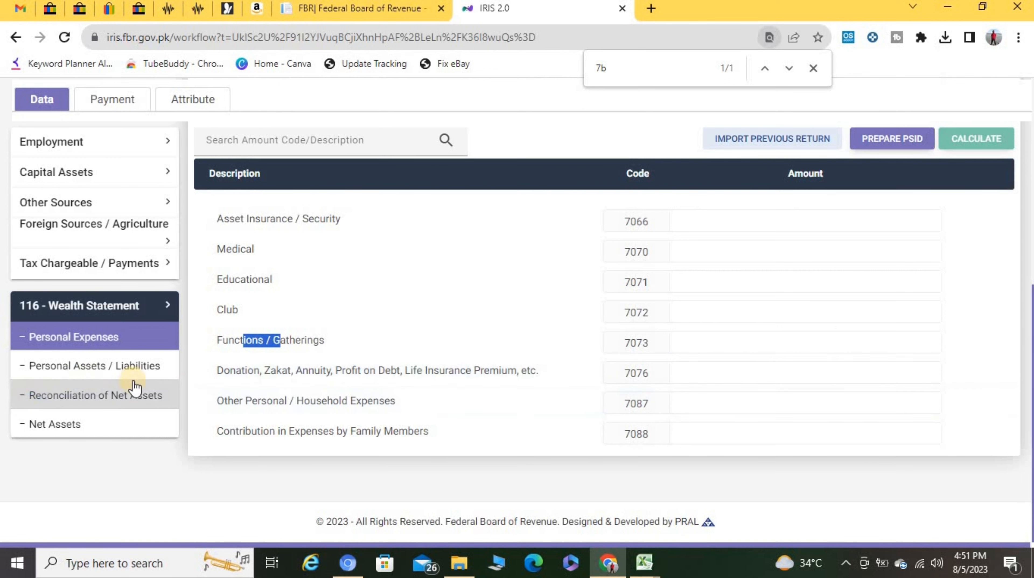
double_click(240, 370)
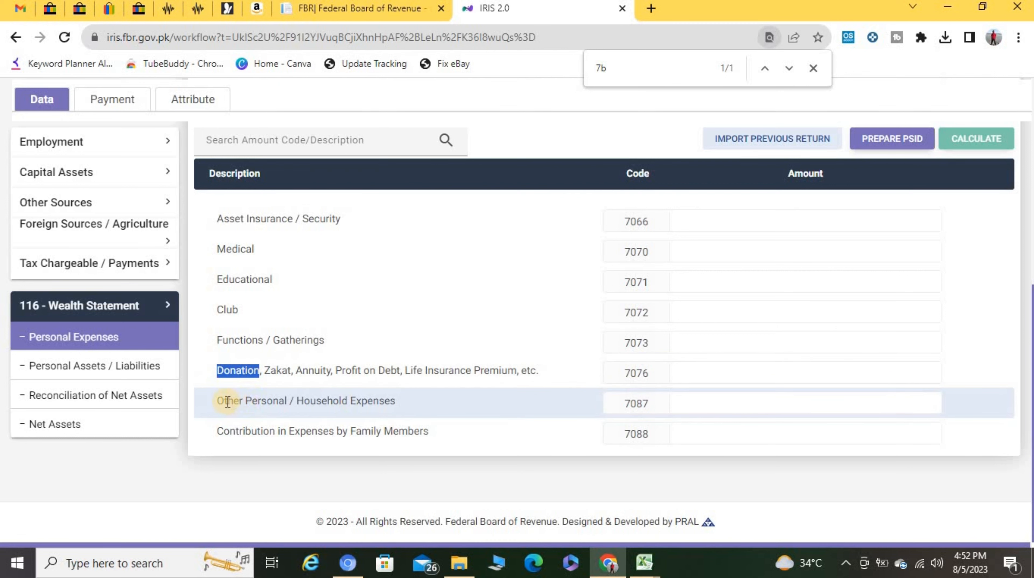
left_click_drag(227, 401, 329, 401)
left_click_drag(326, 400, 379, 403)
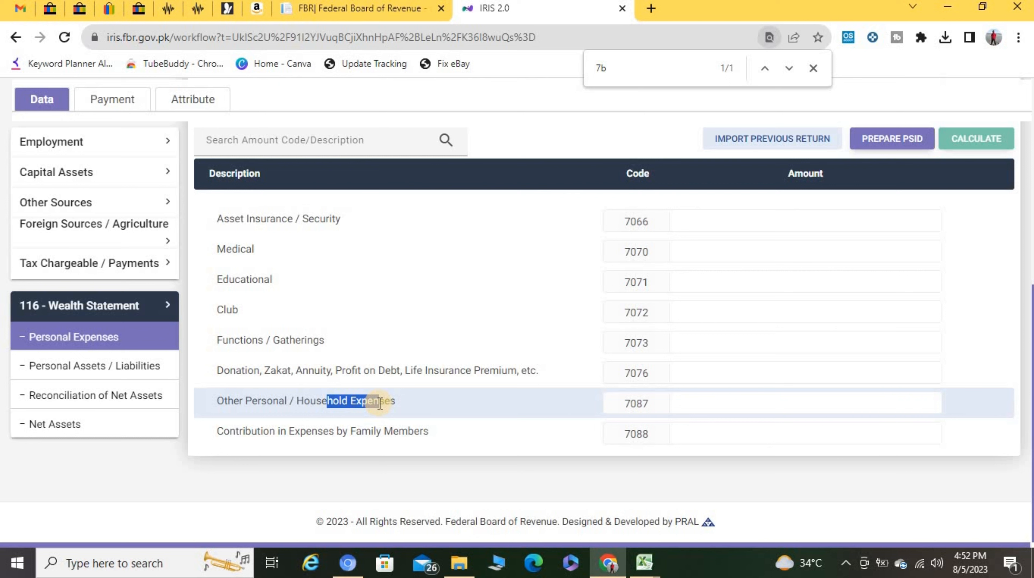
left_click(779, 395)
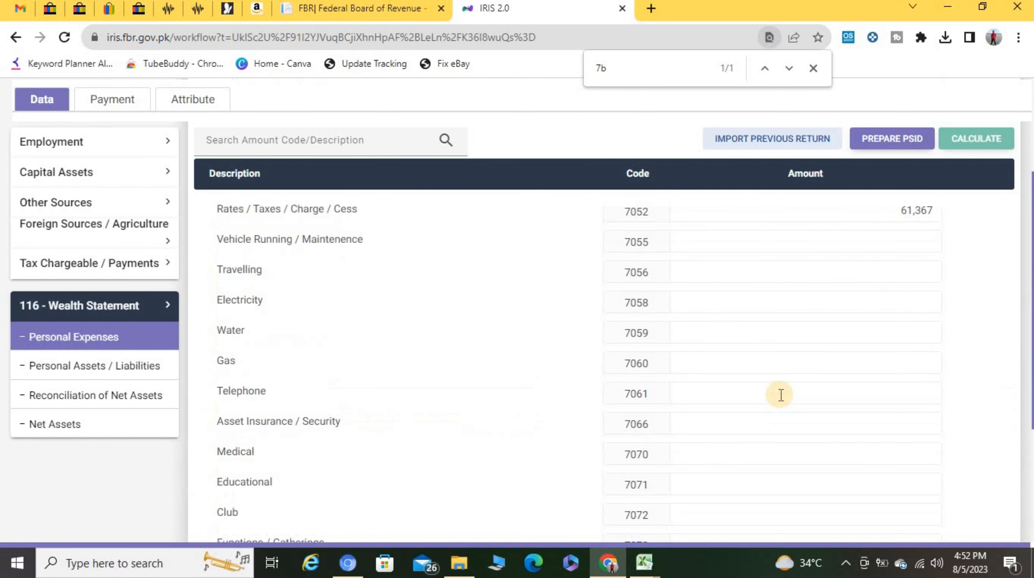
scroll(781, 395, "up", 4)
scroll(797, 391, "down", 4)
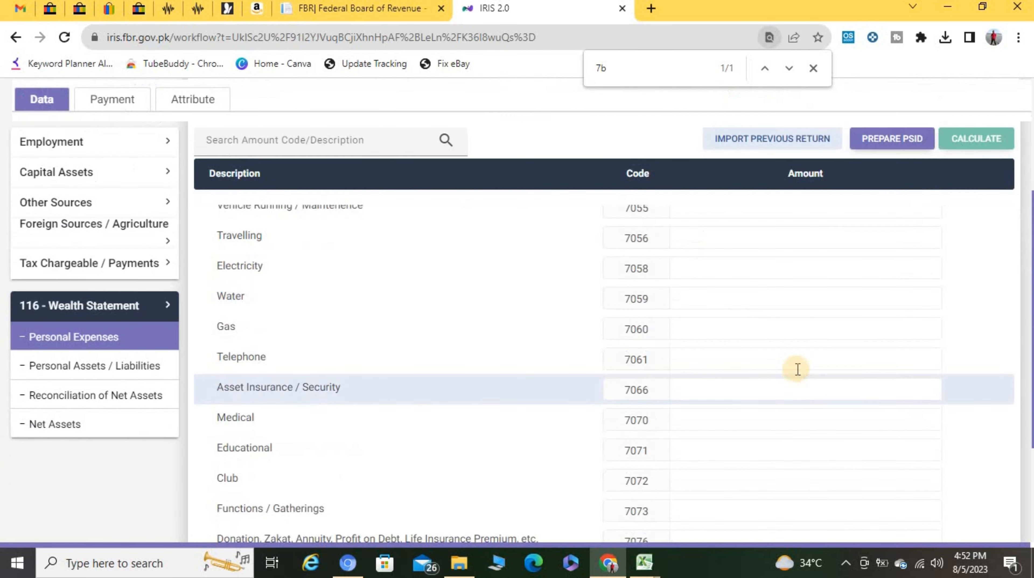
Step: Enter Travelling 10,000, Electricity 35,000 and Gas 6,000, leaving Water blank
left_click(875, 235)
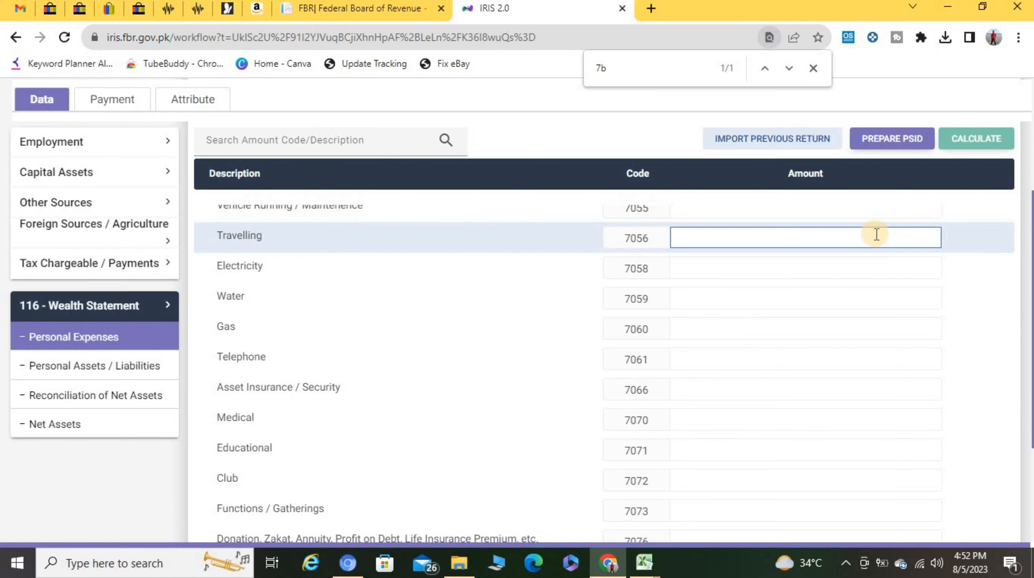
type("10000")
key("Tab")
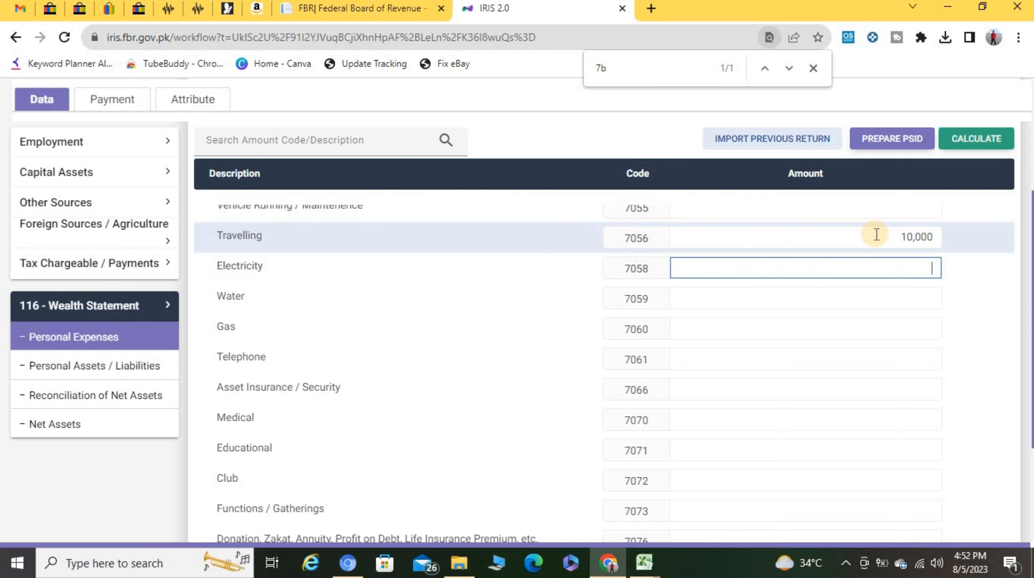
type("350000")
key("Tab")
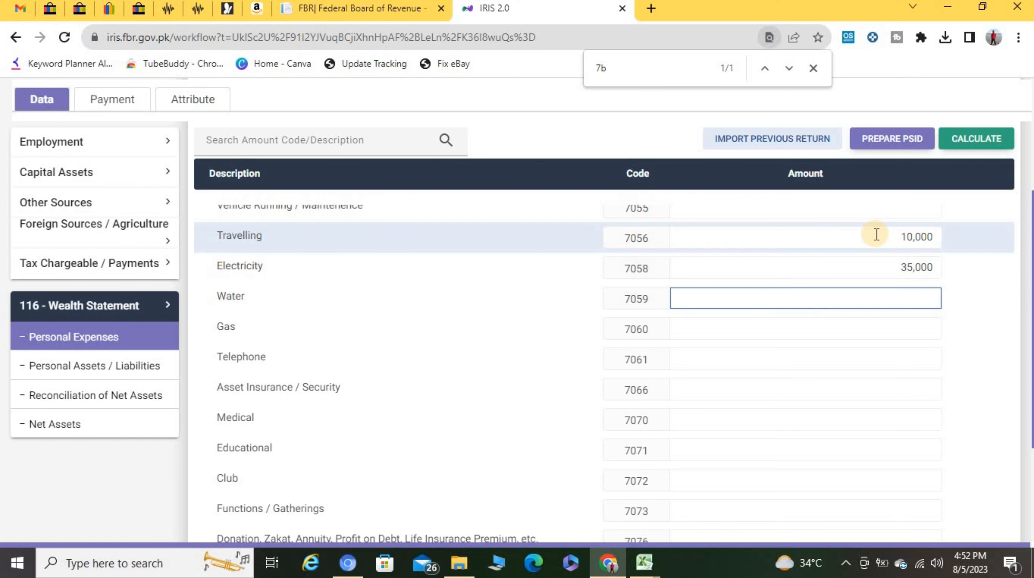
key("Tab")
type("6000")
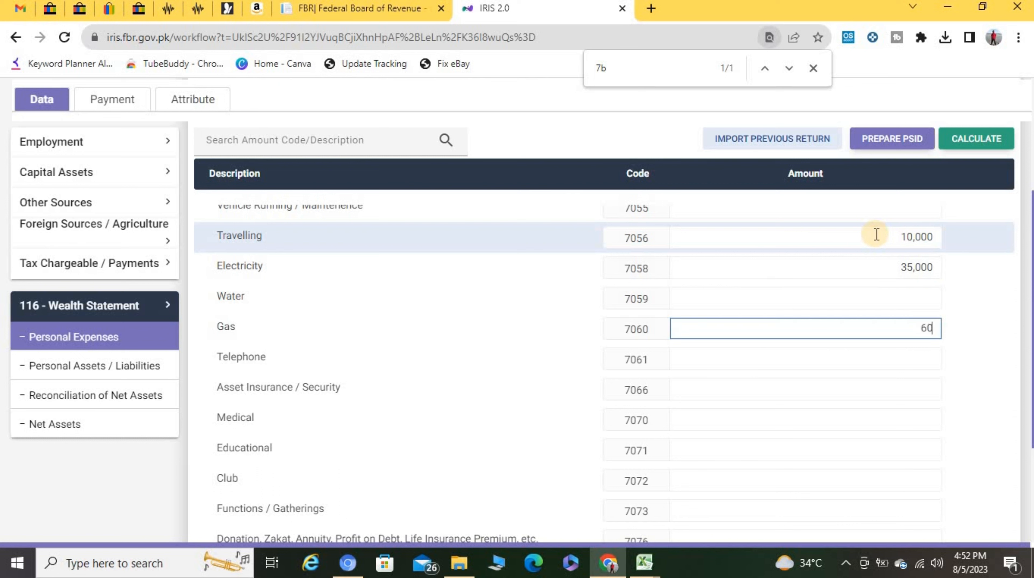
key("Tab")
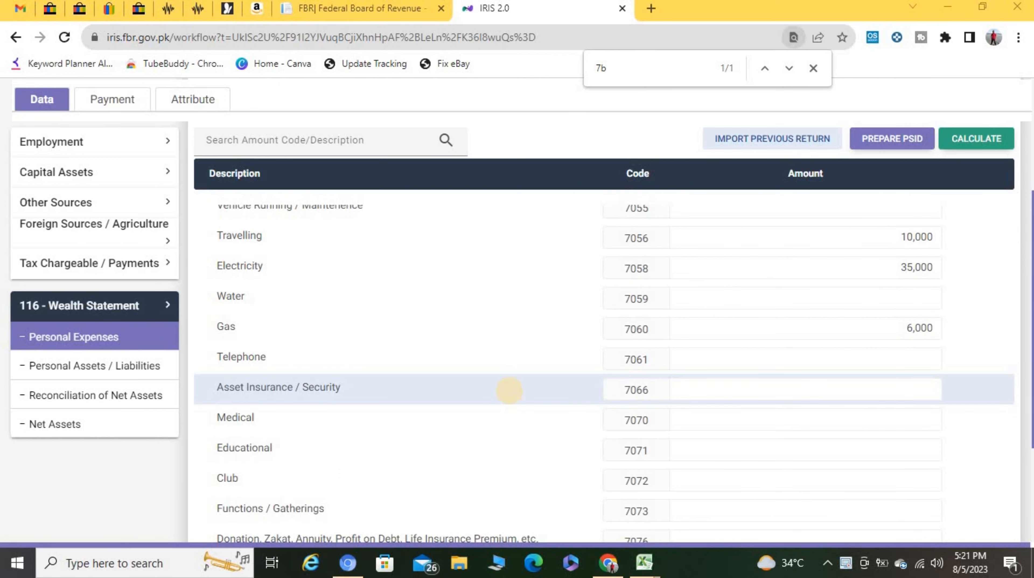
Step: Enter Medical 5,000, Educational 30,000 and Other Personal / Household Expenses 450,000
left_click(724, 358)
type("5,000")
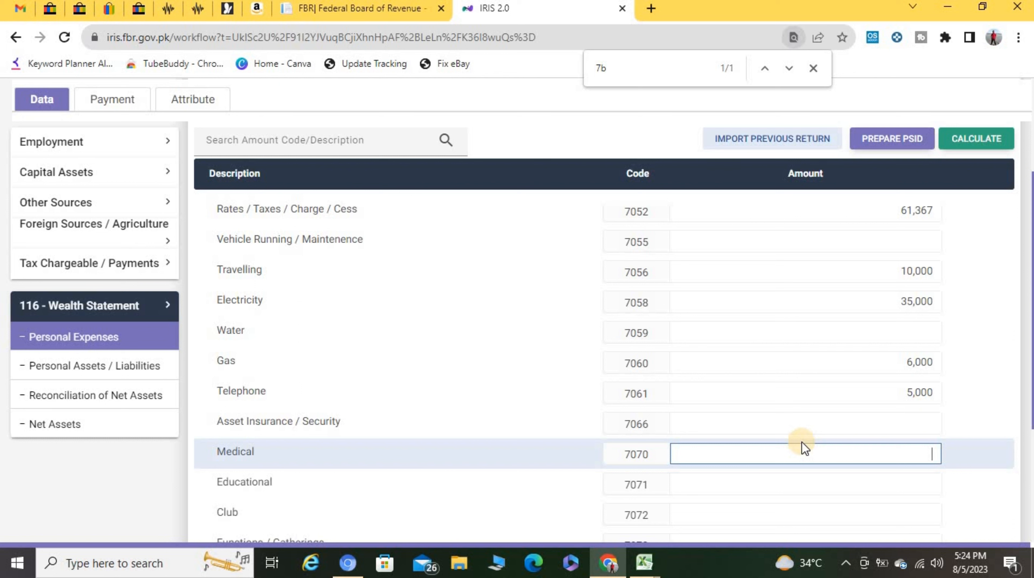
type("5000")
key("BackSpace")
key("BackSpace")
key("BackSpace")
key("Tab")
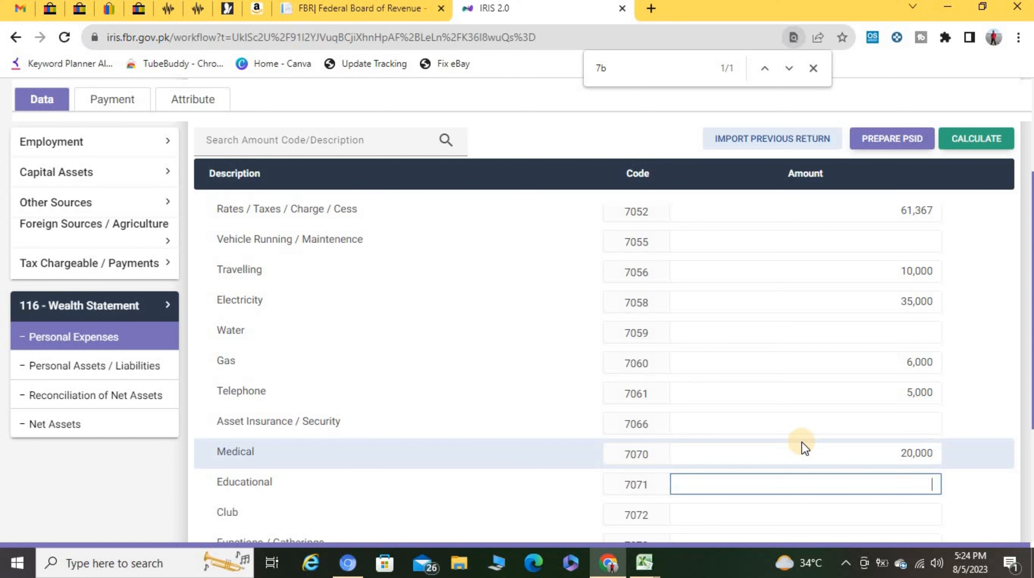
type("3000")
key("Tab")
scroll(687, 445, "down", 5)
left_click(745, 368)
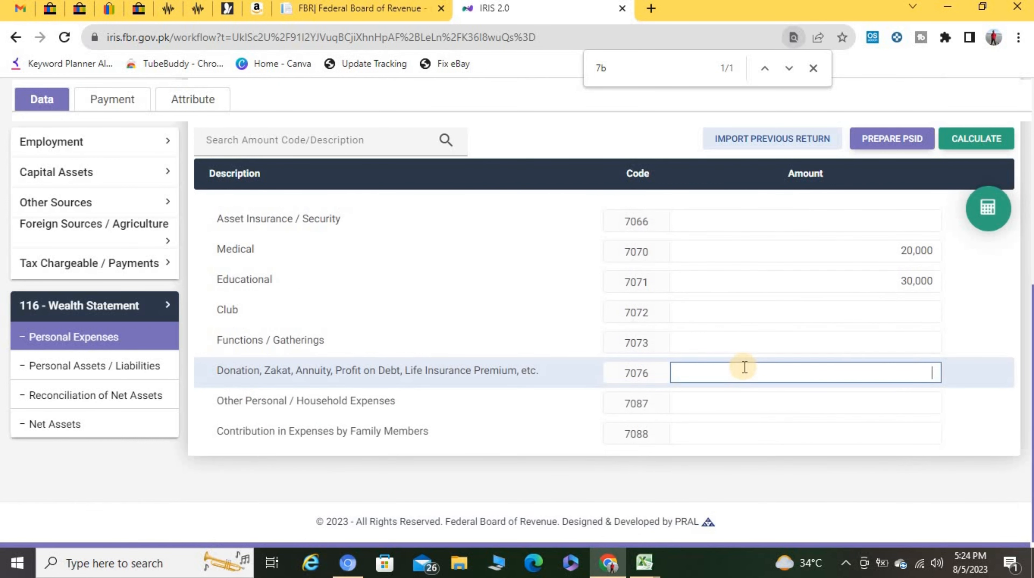
key("Tab")
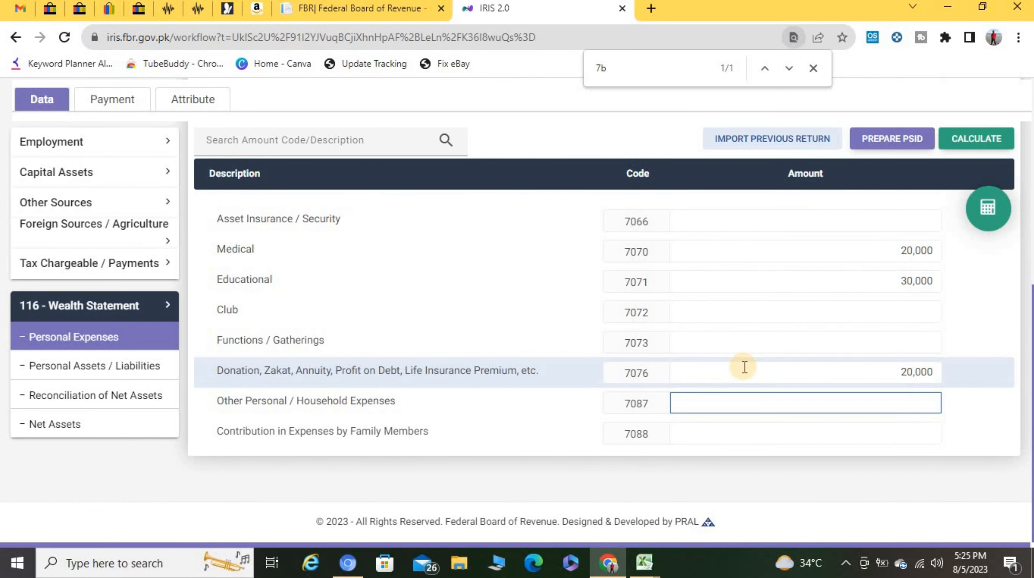
type("450,000")
key("Tab")
Step: Recalculate, confirm 170,000 unreconciled in Reconciliation of Net Assets, then return to Personal Assets / Liabilities
left_click(985, 141)
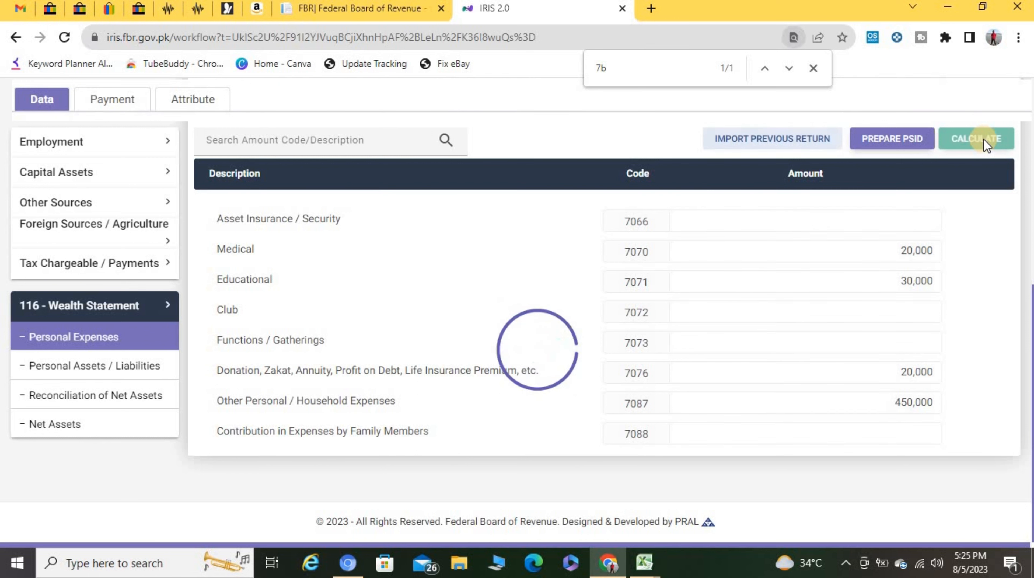
left_click(109, 393)
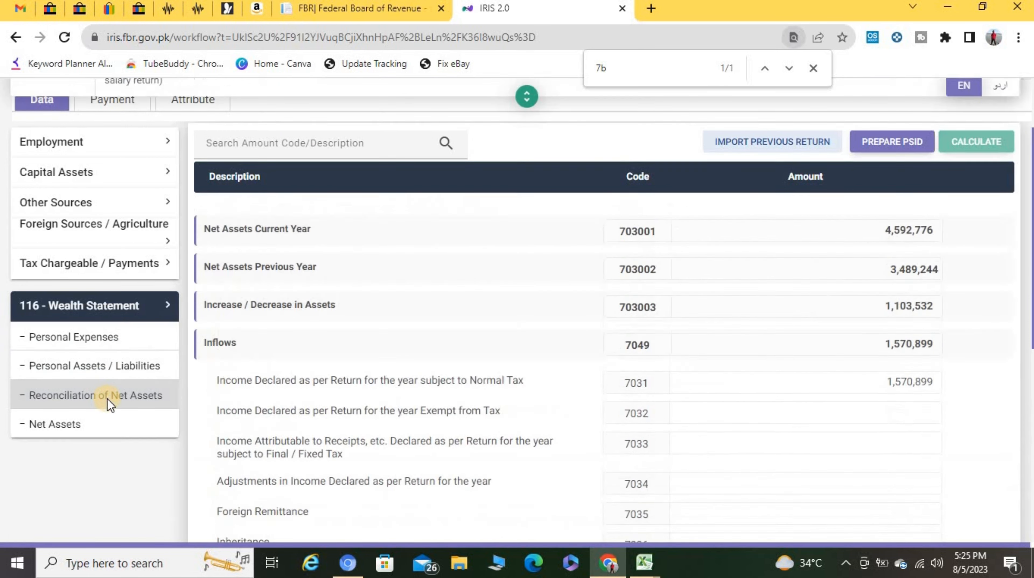
scroll(528, 380, "down", 5)
scroll(528, 379, "down", 7)
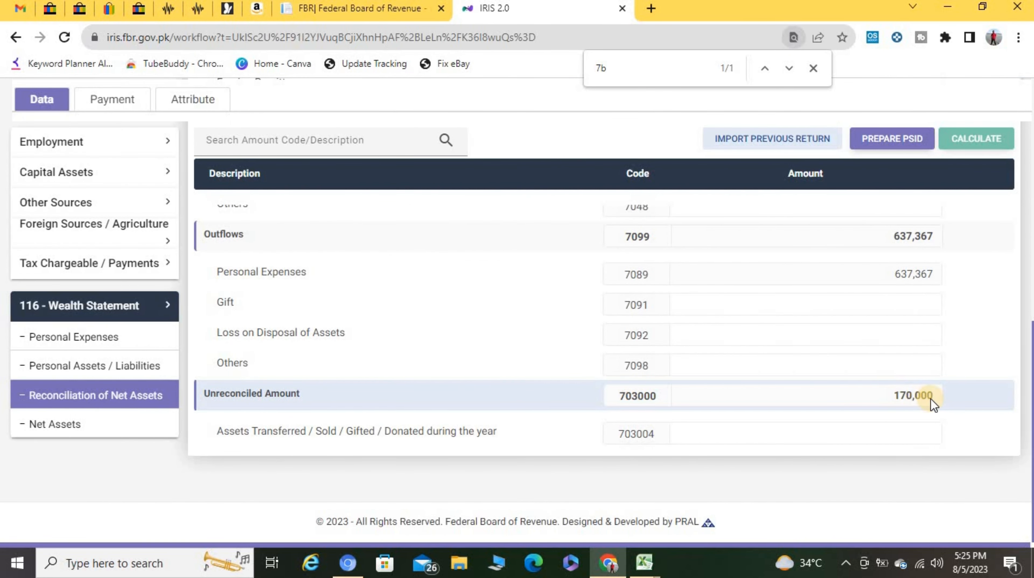
left_click(120, 369)
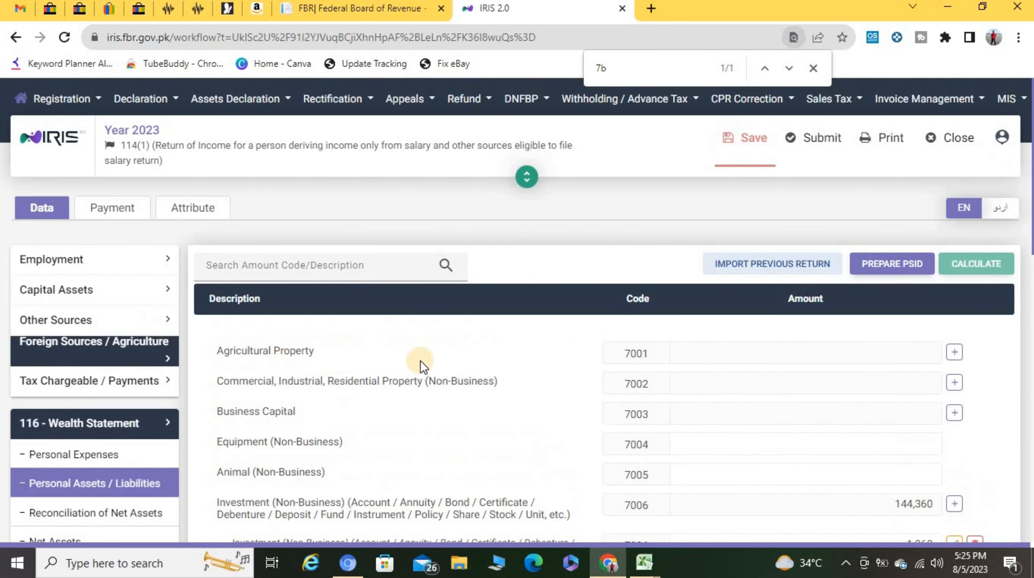
scroll(581, 397, "down", 5)
scroll(582, 396, "down", 5)
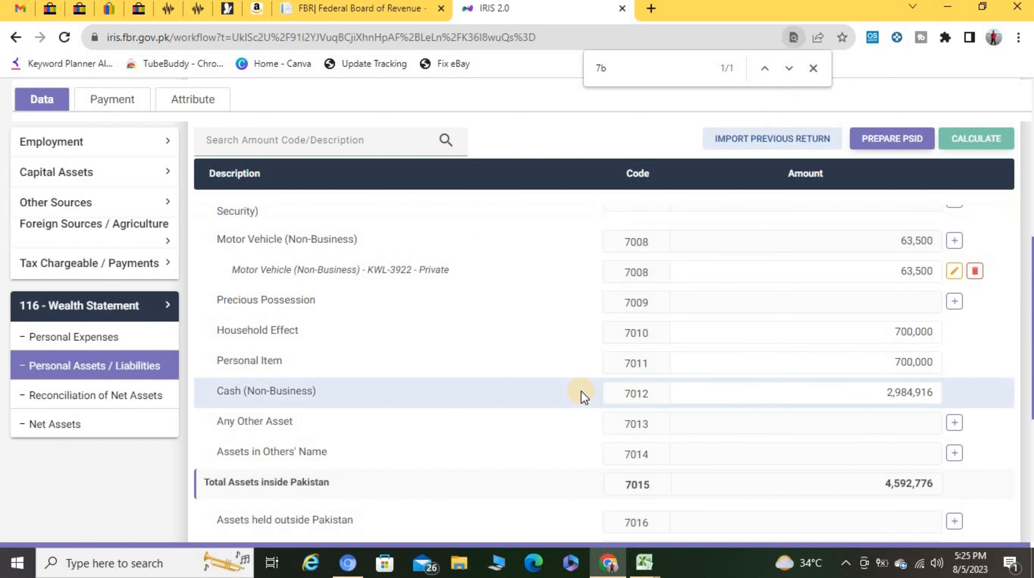
Step: Change the Cash (Non-Business) amount from 2,984,916 to 0 and recalculate
left_click(864, 392)
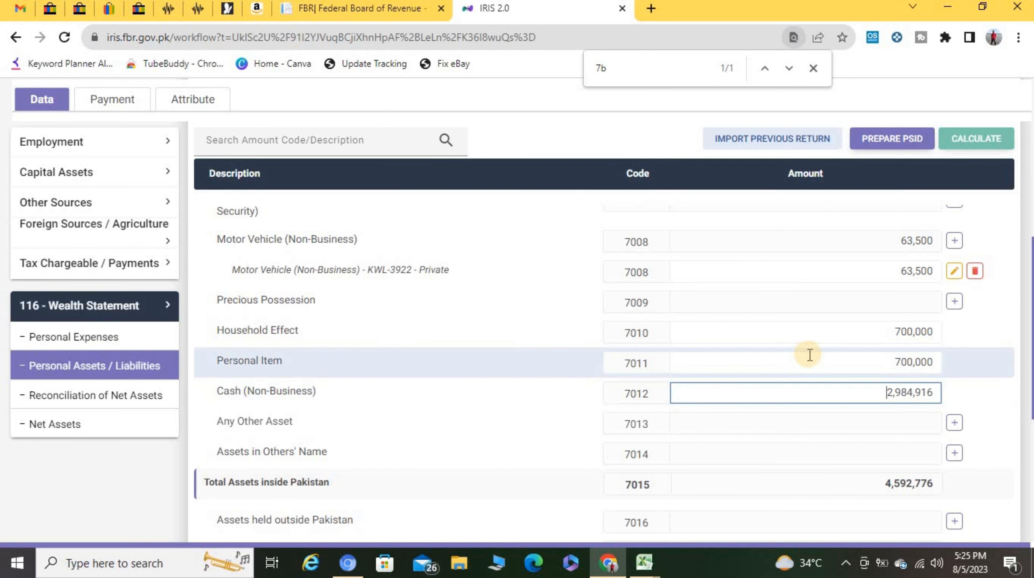
left_click_drag(837, 388, 936, 392)
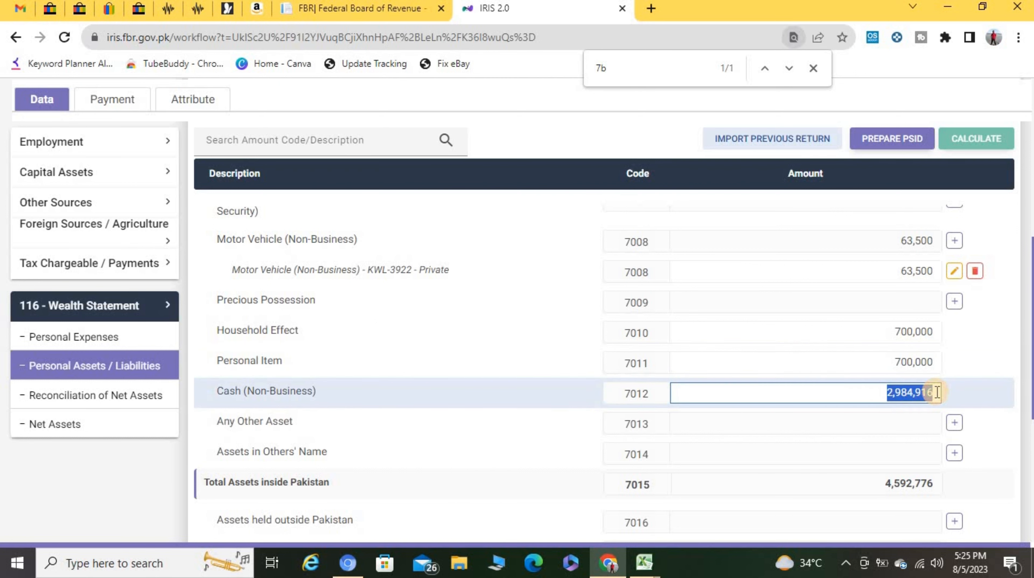
key("BackSpace")
type("0")
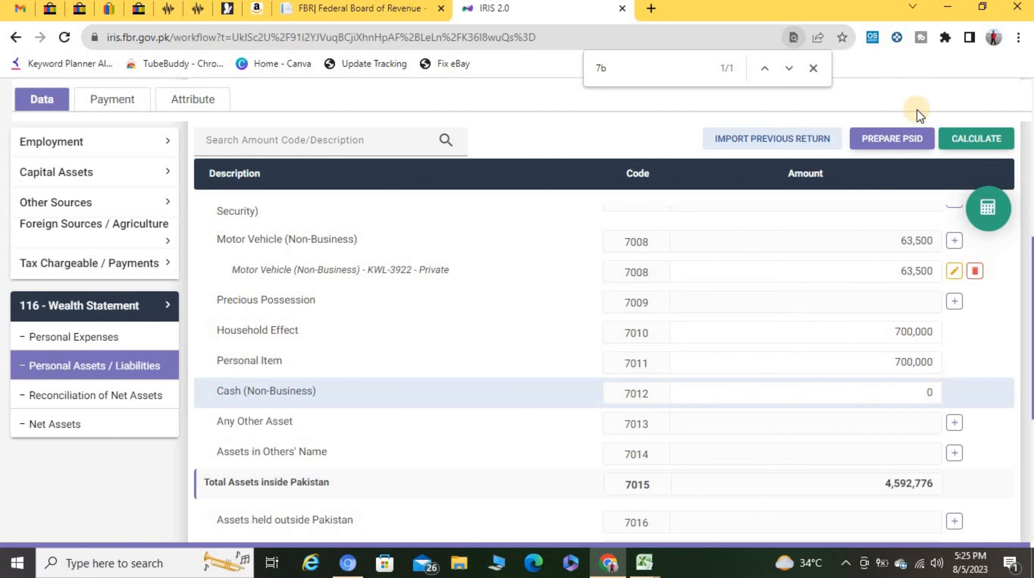
left_click(987, 137)
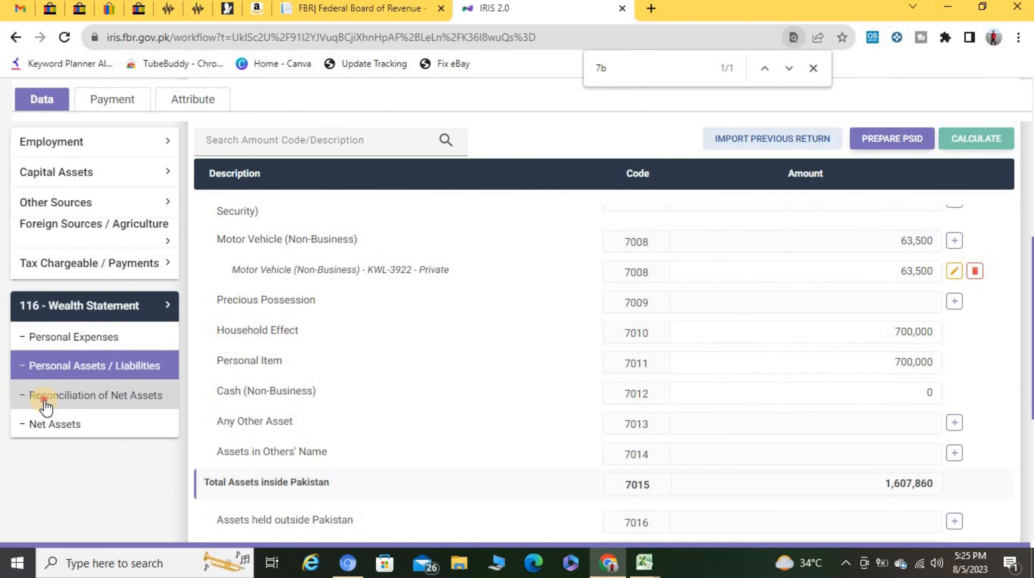
Step: Copy the 2,814,916 unreconciled amount from Reconciliation of Net Assets
left_click(37, 398)
scroll(416, 394, "down", 10)
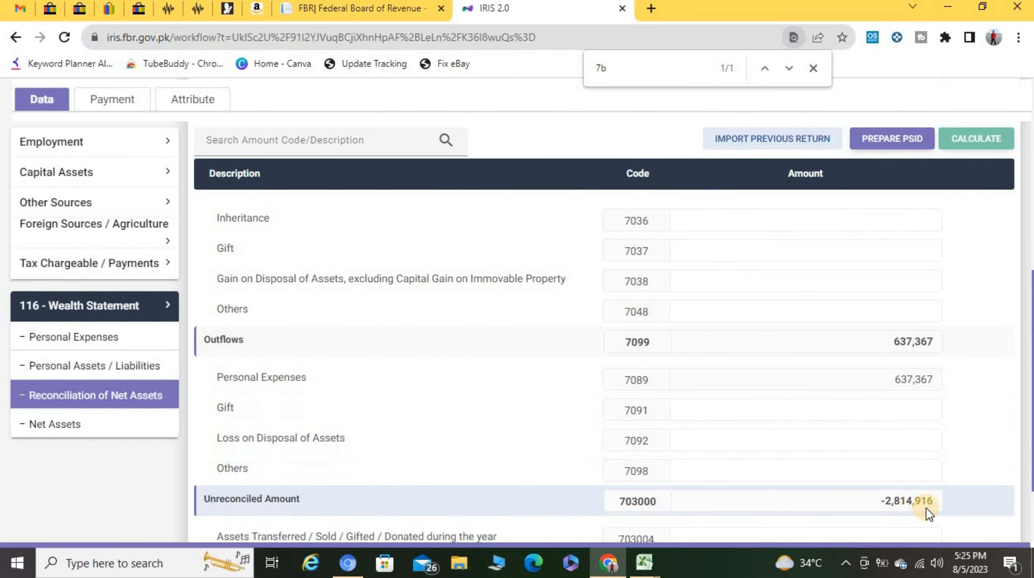
left_click(887, 502)
left_click_drag(933, 506, 926, 501)
key("ctrl+c")
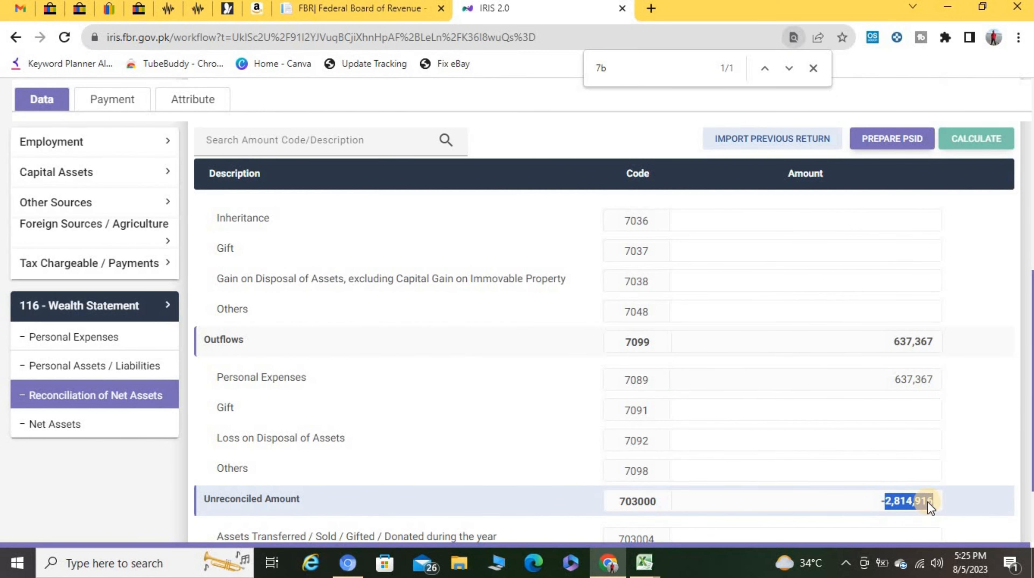
Step: Go back to the Personal Assets / Liabilities list under 116 - Wealth Statement
left_click(94, 384)
scroll(95, 384, "up", 6)
left_click(97, 374)
scroll(135, 464, "down", 6)
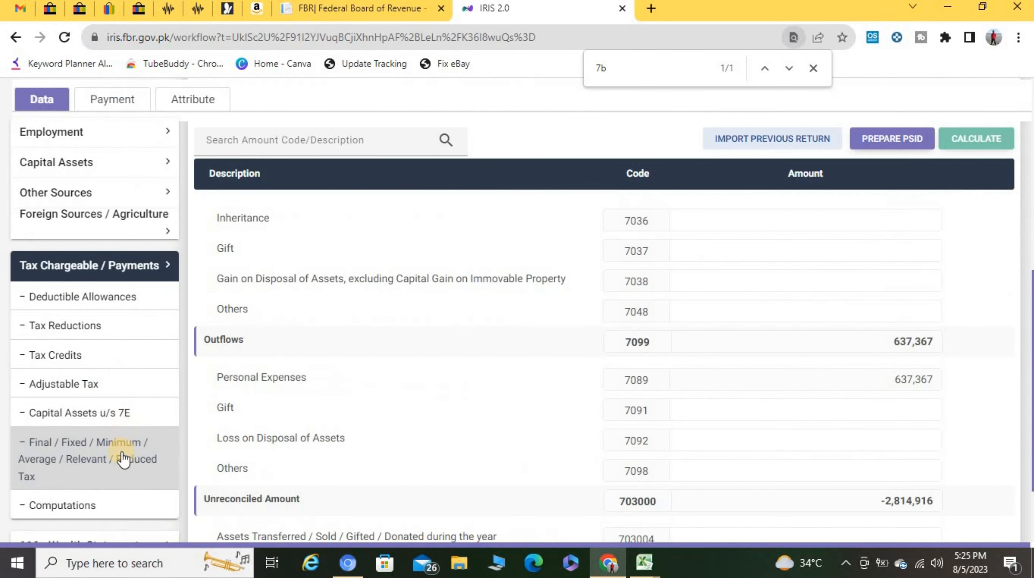
scroll(101, 452, "down", 3)
left_click(118, 438)
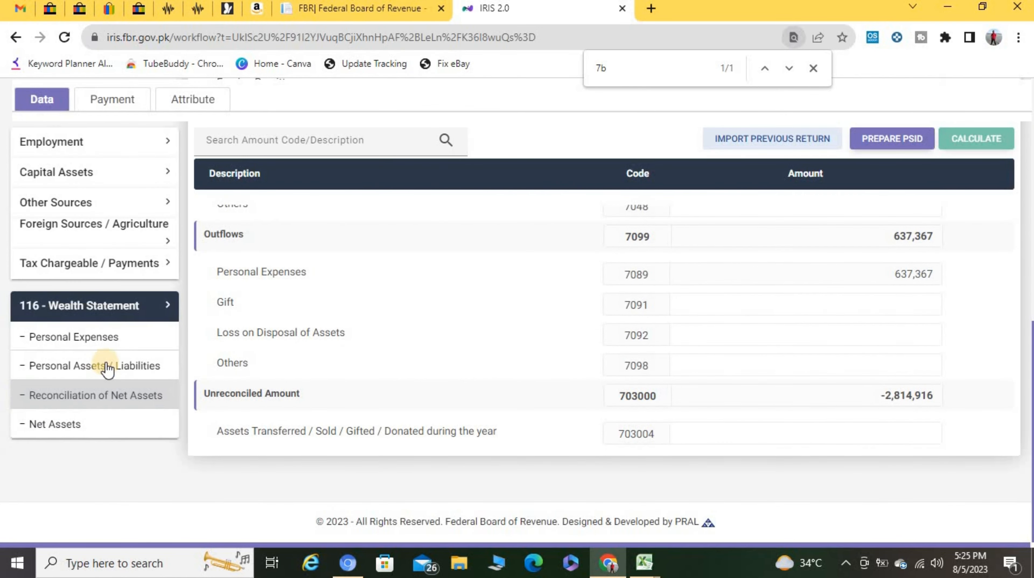
left_click(107, 368)
scroll(501, 404, "down", 8)
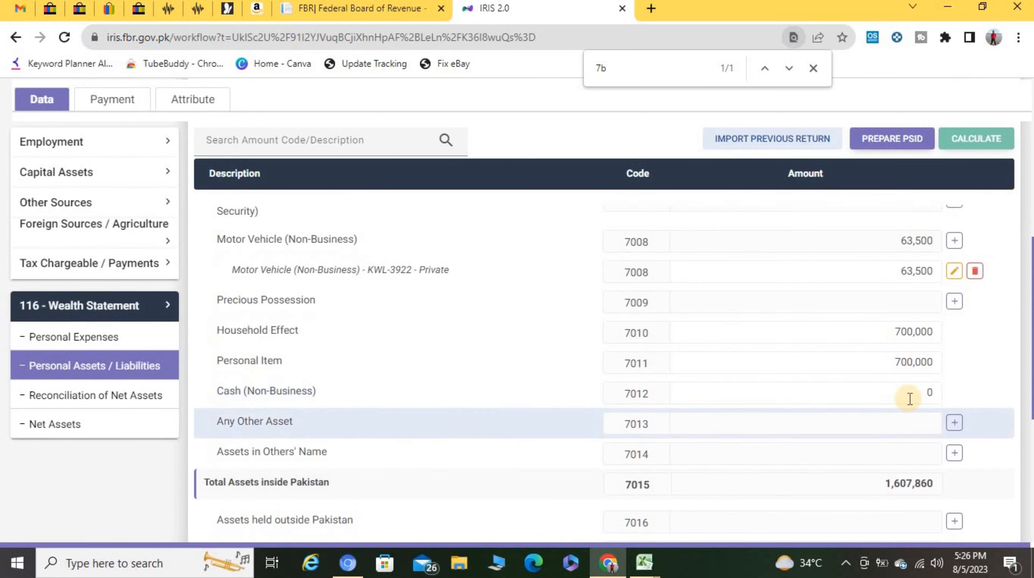
Step: Paste 2,814,916 into Cash (7012), recalculate, and confirm the unreconciled amount is 0
left_click(951, 393)
key("ctrl+v")
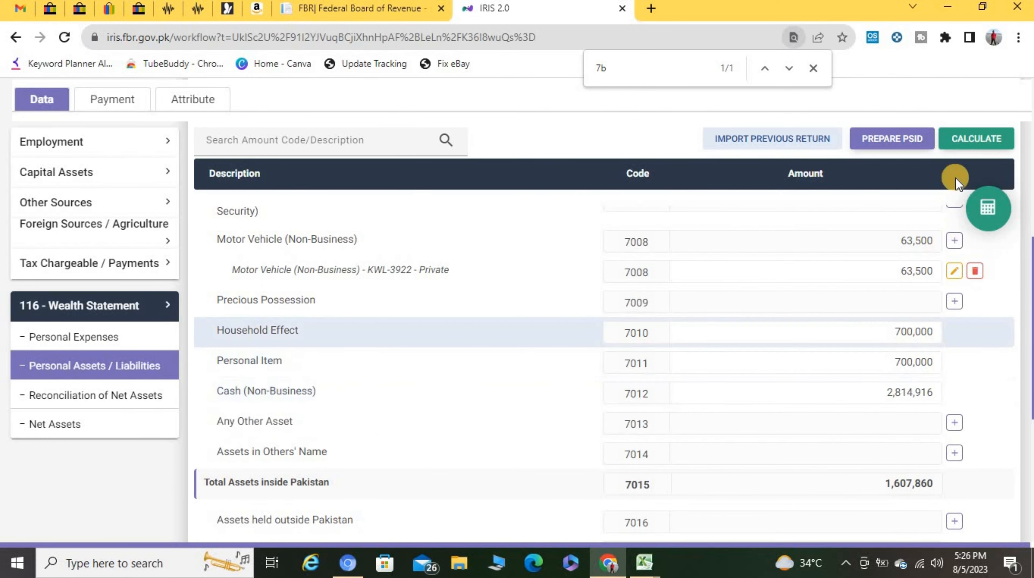
left_click(979, 137)
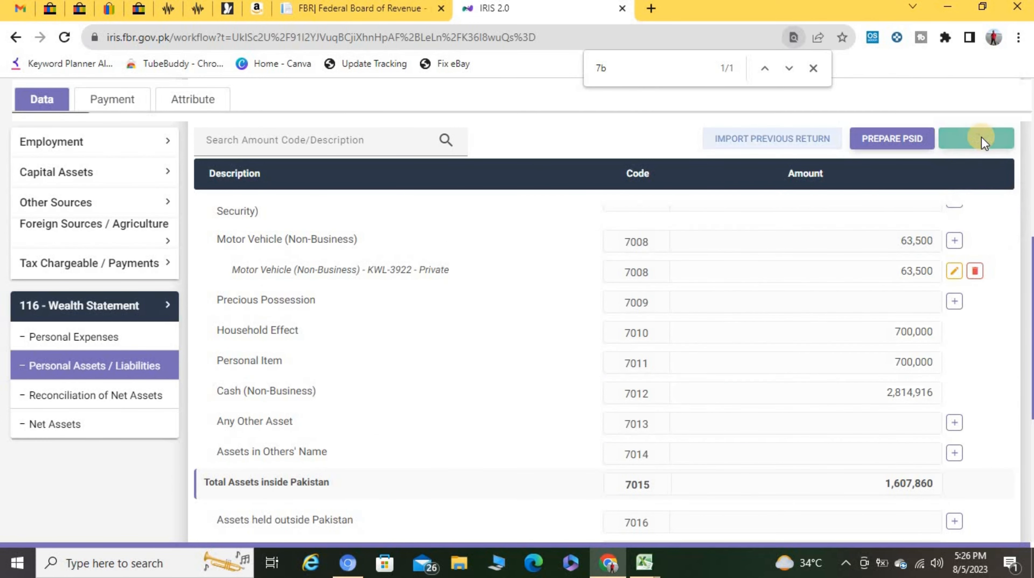
left_click(140, 399)
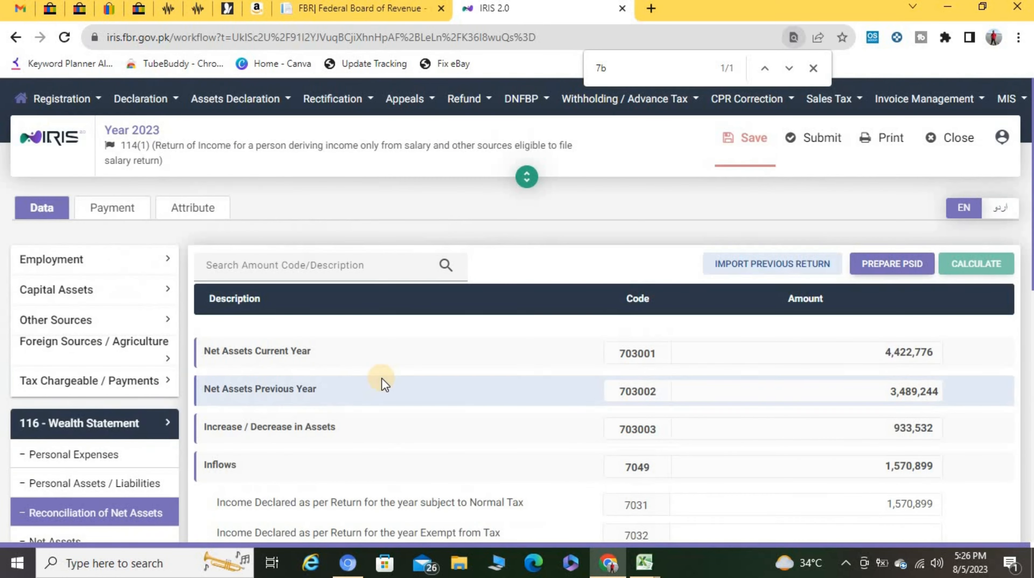
scroll(381, 378, "down", 10)
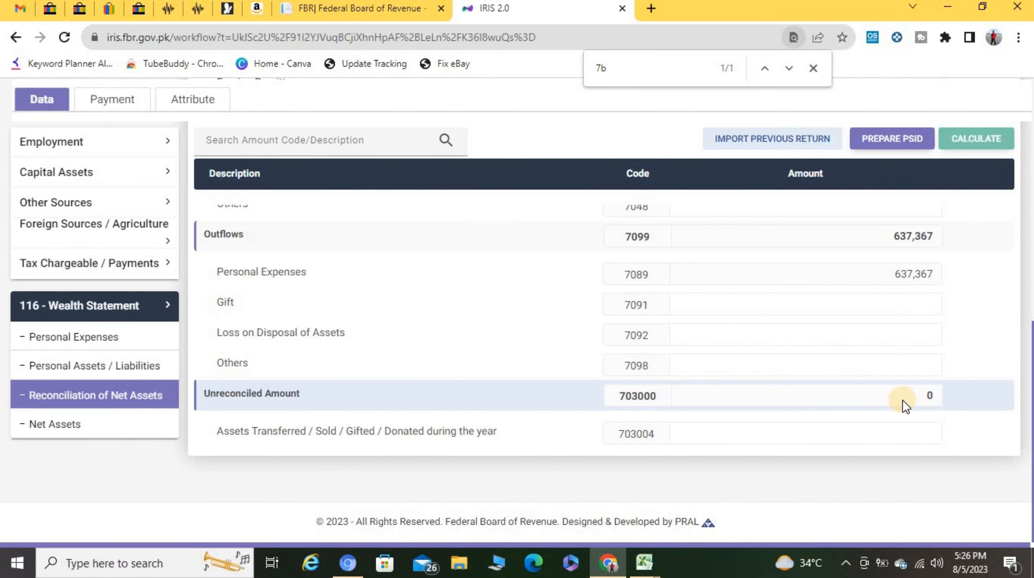
scroll(902, 400, "up", 10)
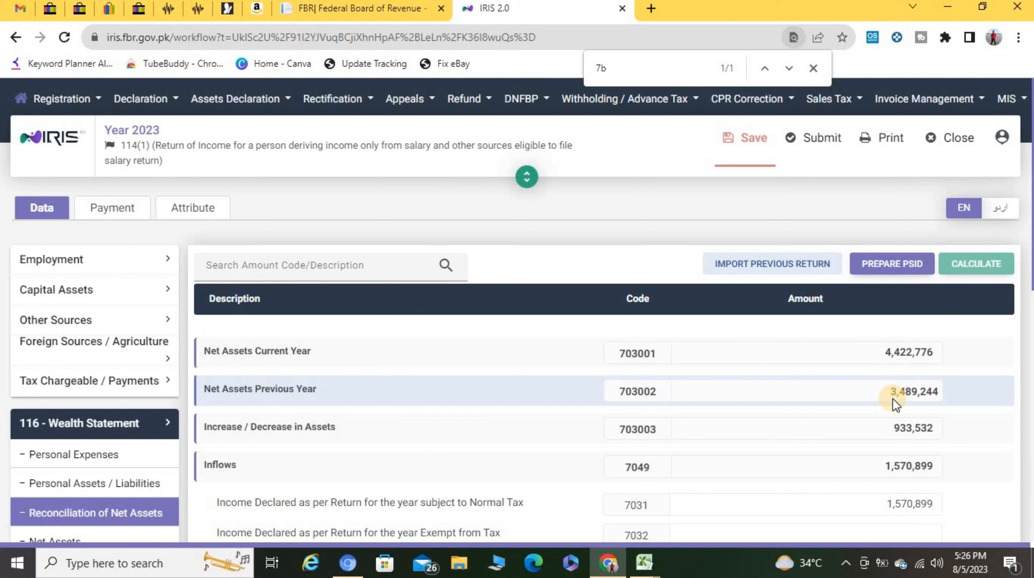
Step: Save the 2023 return and submit it after entering the 4-digit verification PIN
left_click(751, 142)
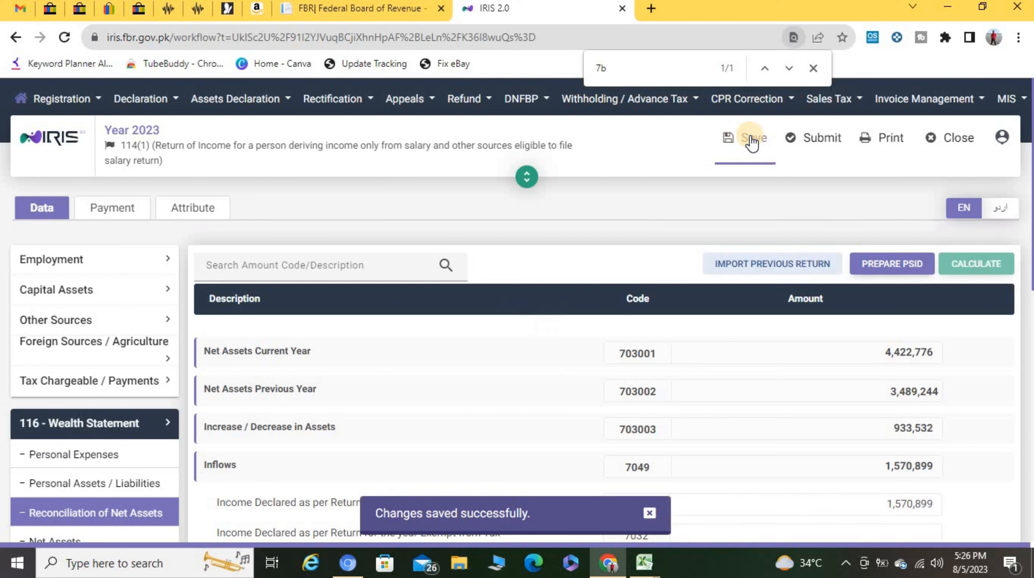
left_click(825, 147)
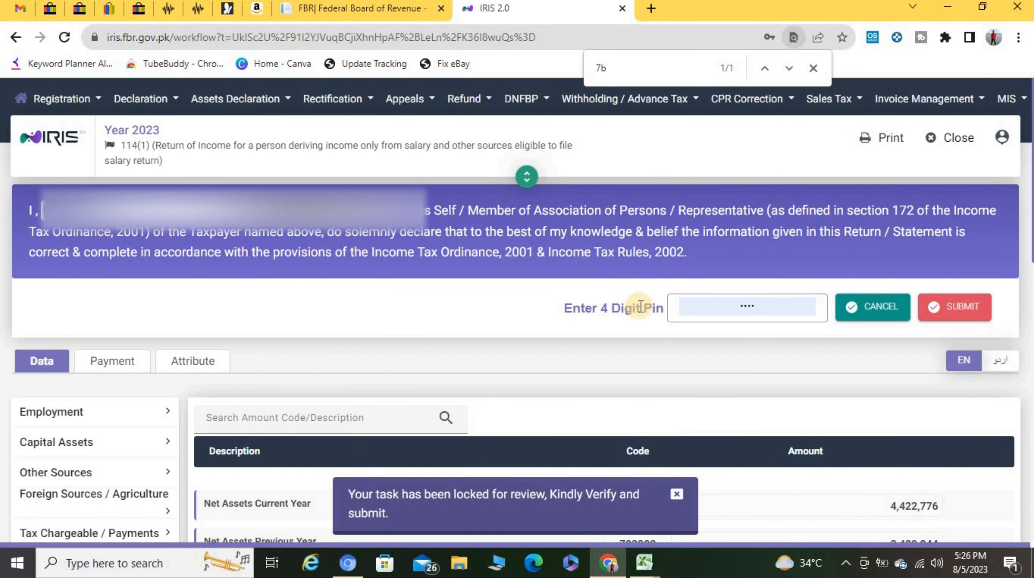
left_click(732, 302)
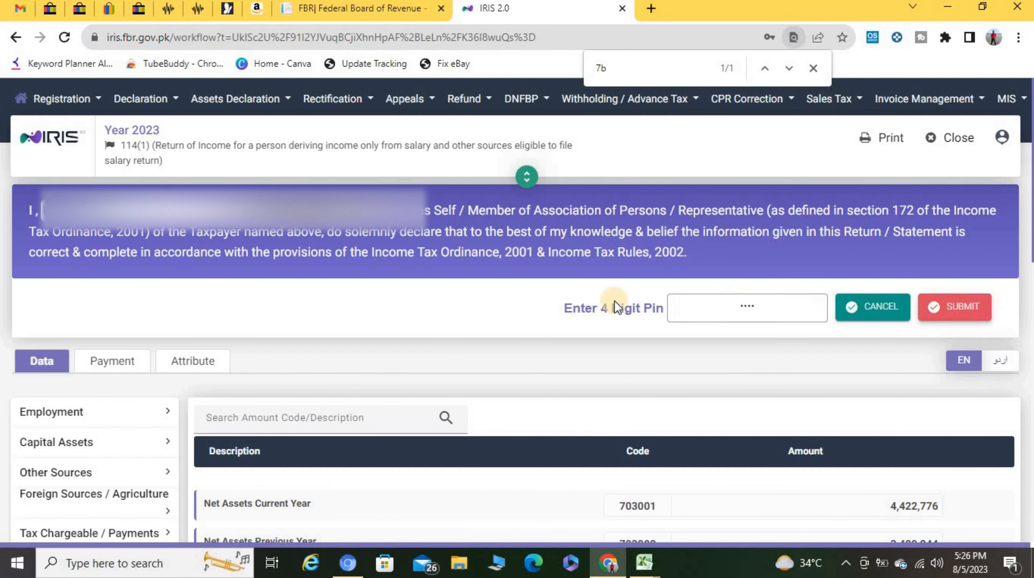
double_click(720, 304)
type("1")
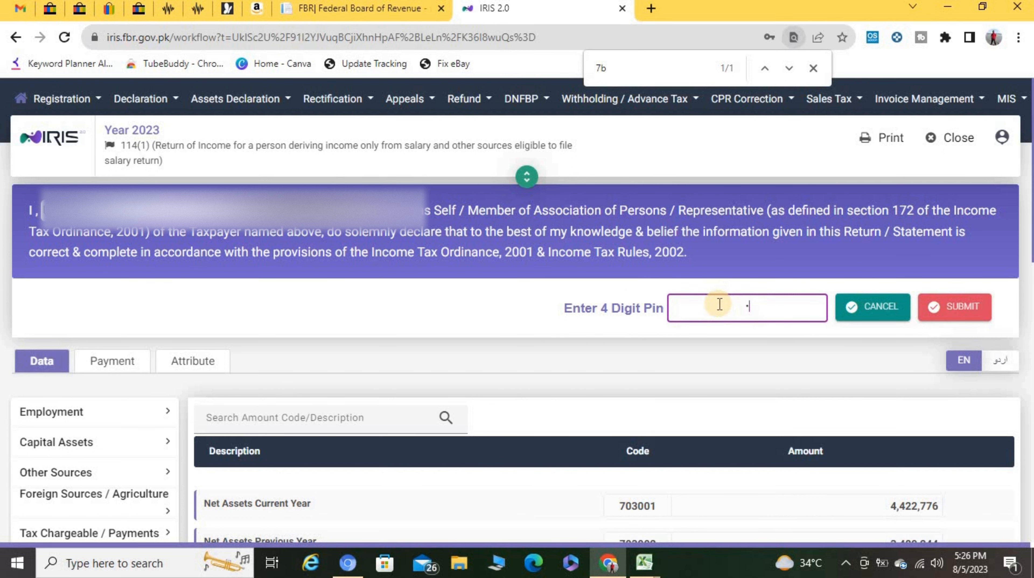
left_click(955, 307)
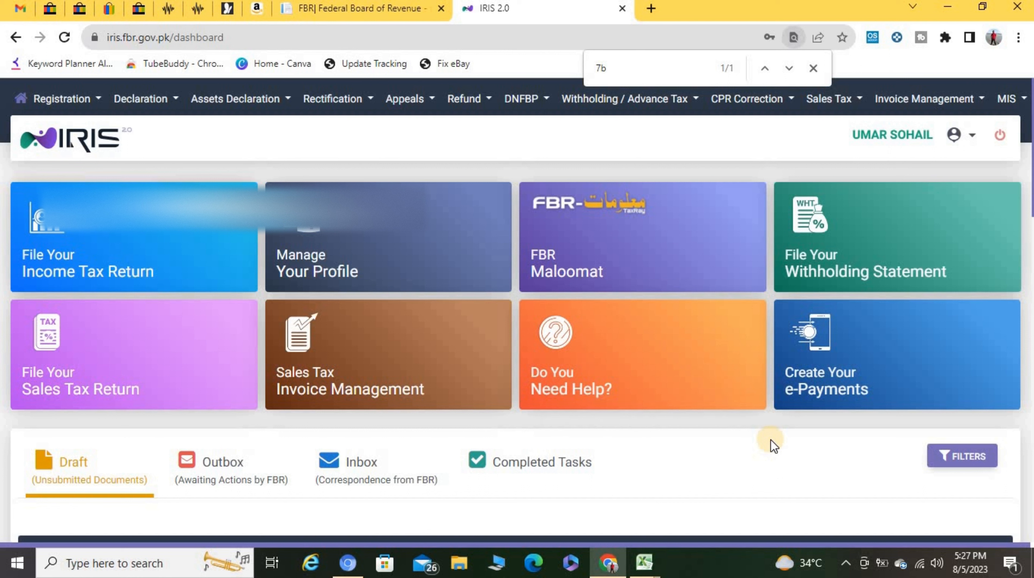